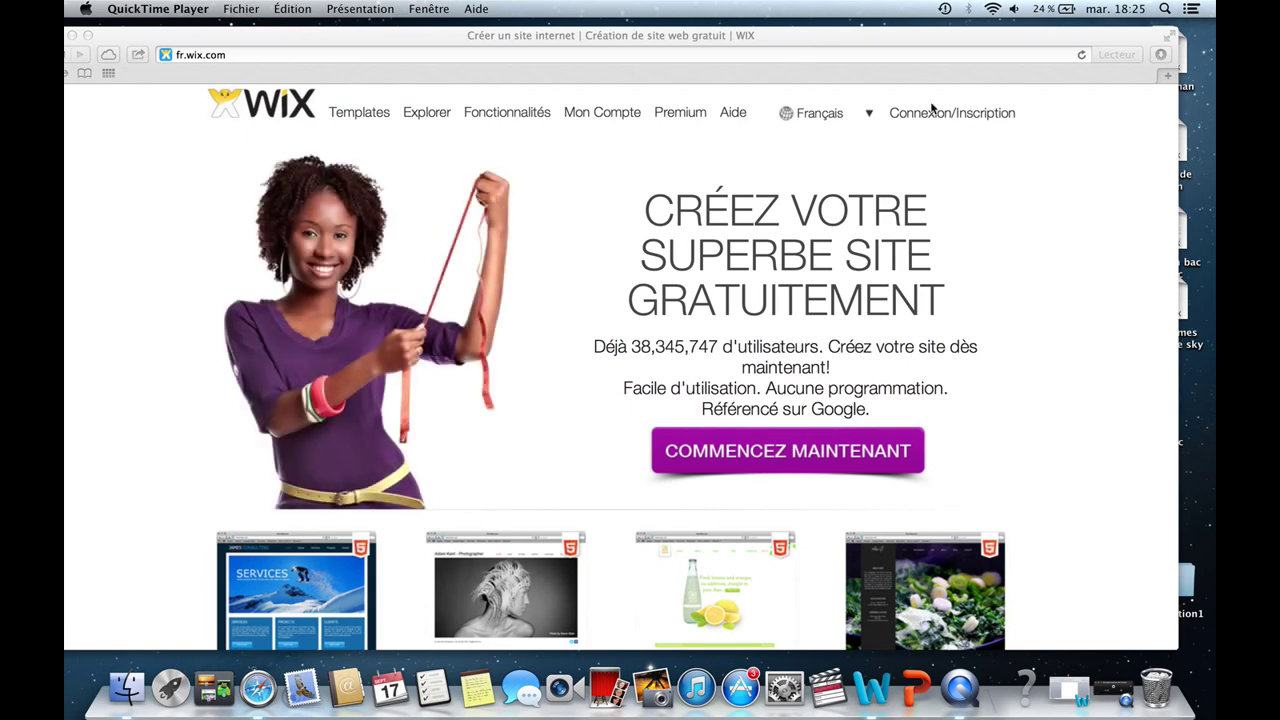
Open the Wix new-account form and clear its prefilled e-mail and password fields.
left_click(993, 117)
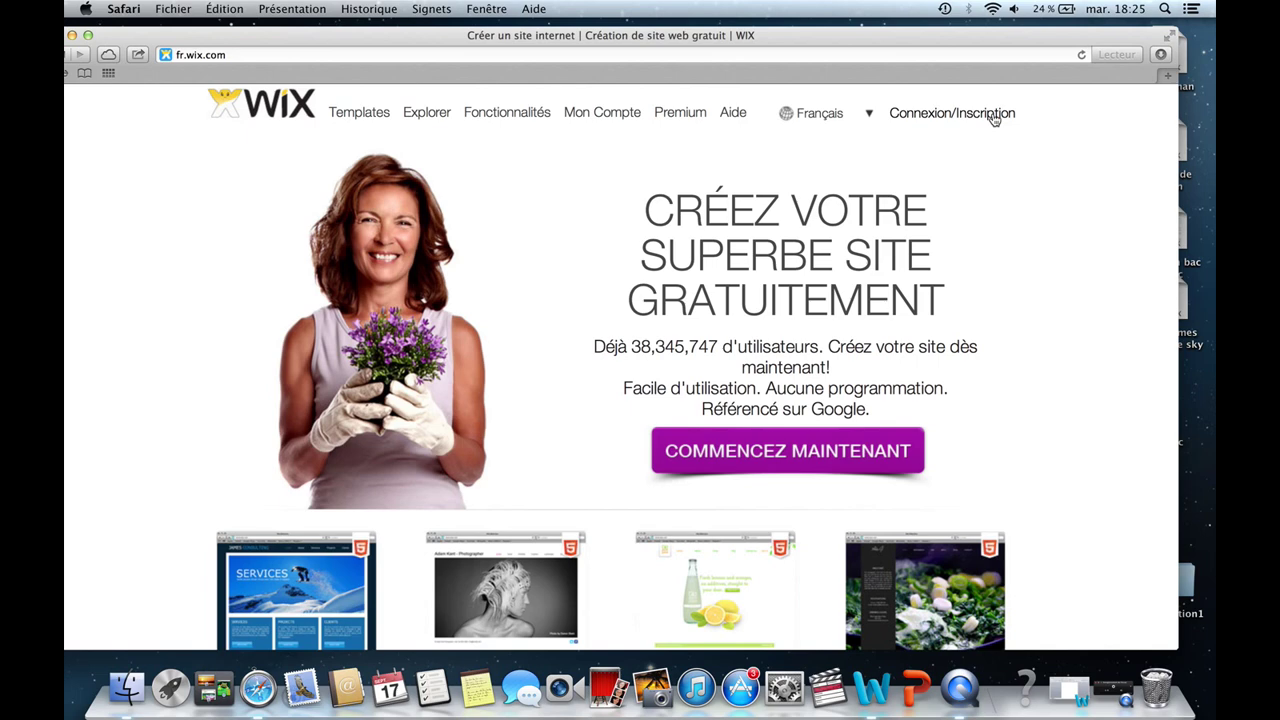
left_click(985, 118)
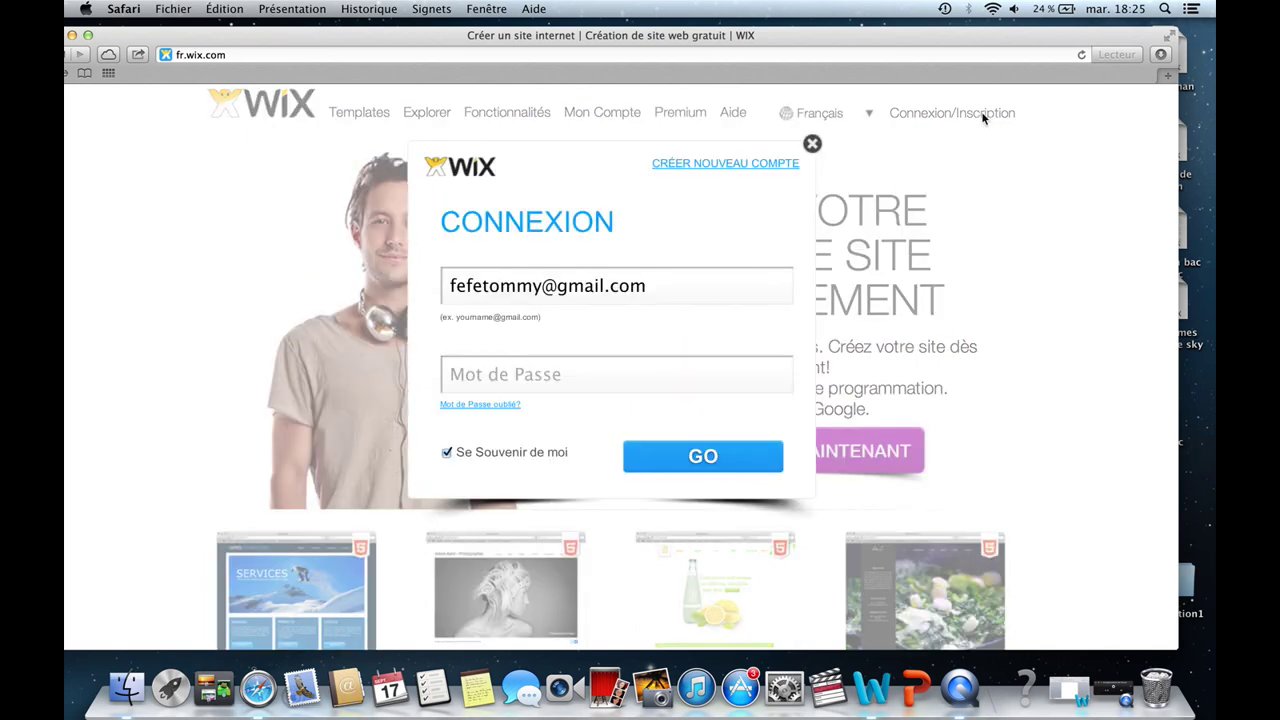
left_click(706, 164)
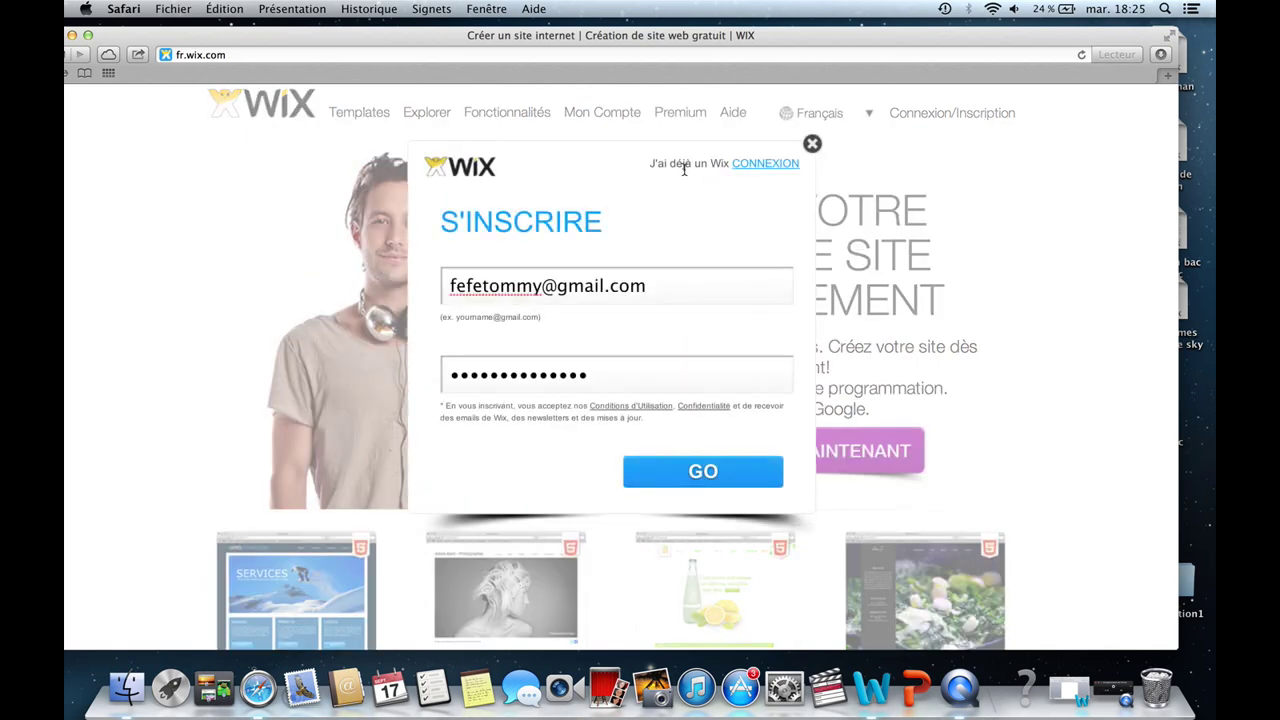
left_click(627, 287)
key("super+a")
key("BackSpace")
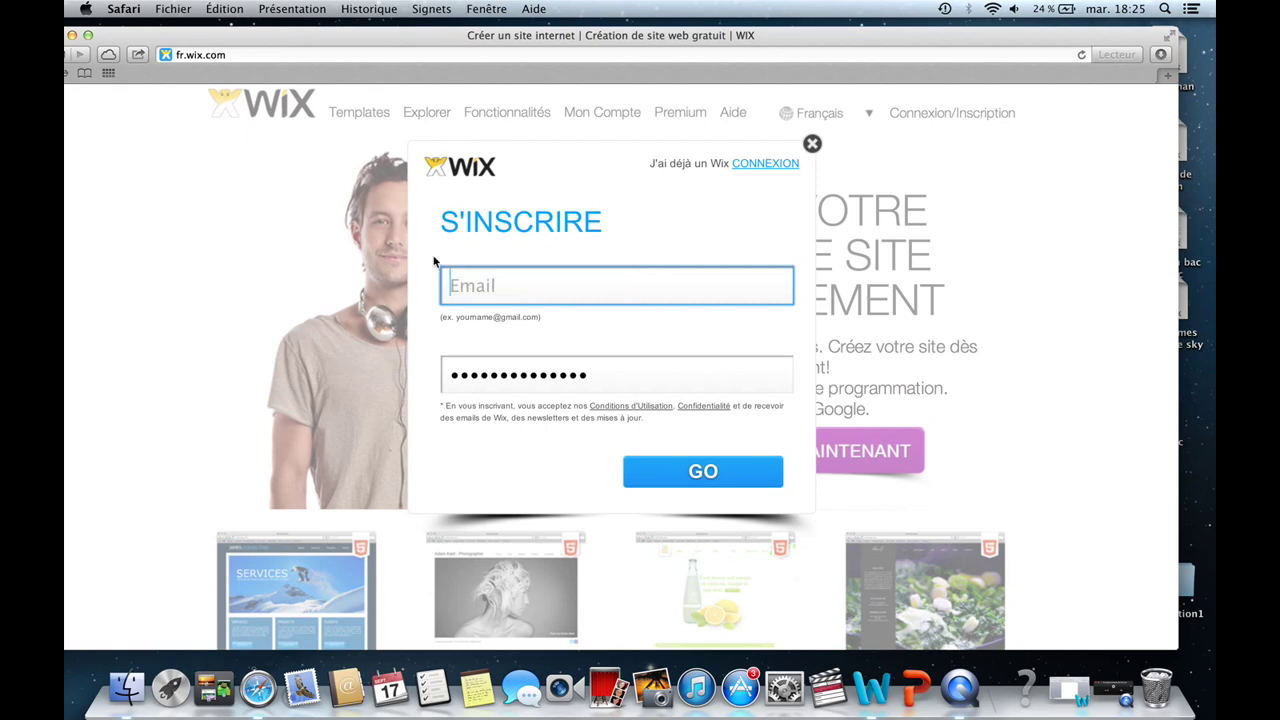
left_click_drag(582, 375, 446, 376)
key("BackSpace")
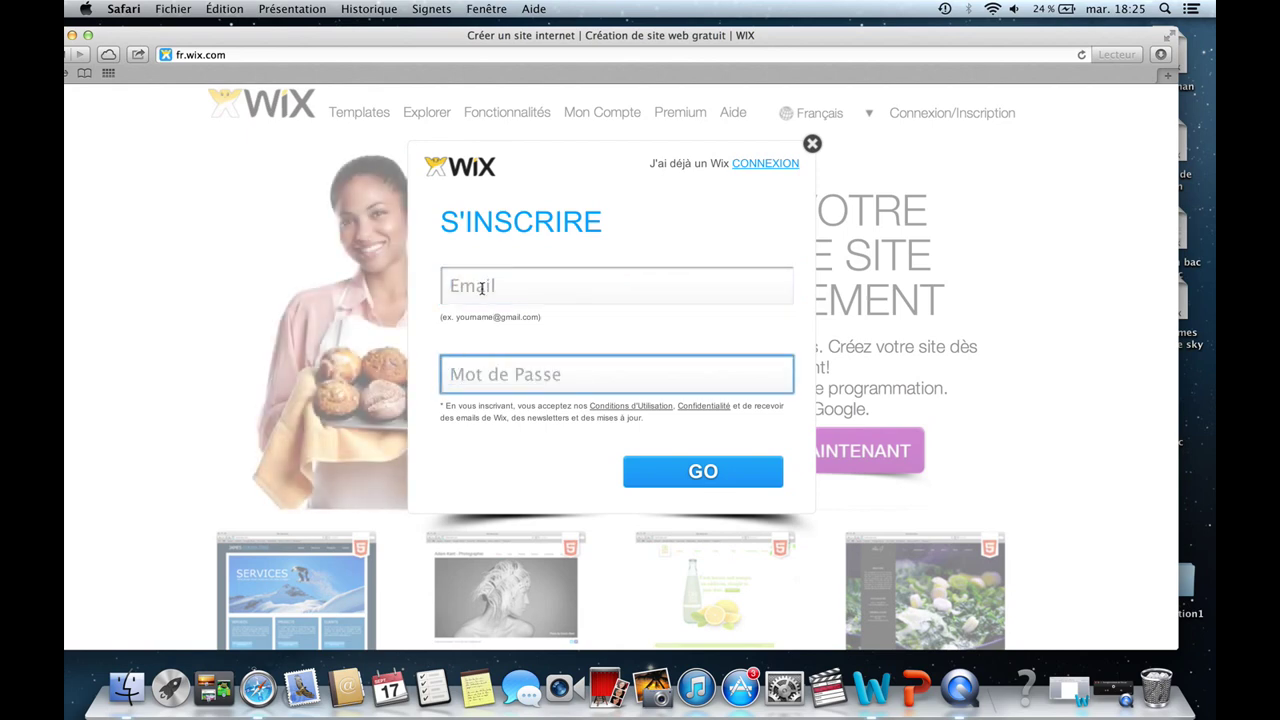
Enter a new e-mail address and account password, then submit the sign-up.
left_click(481, 288)
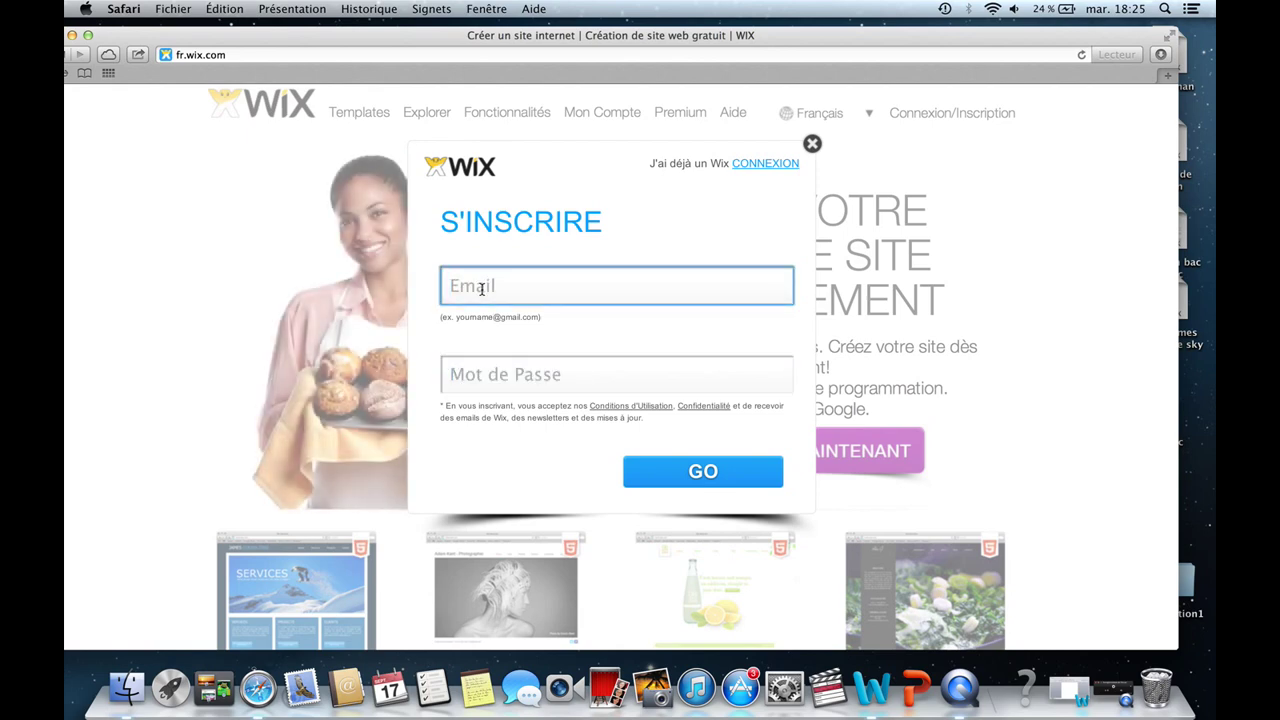
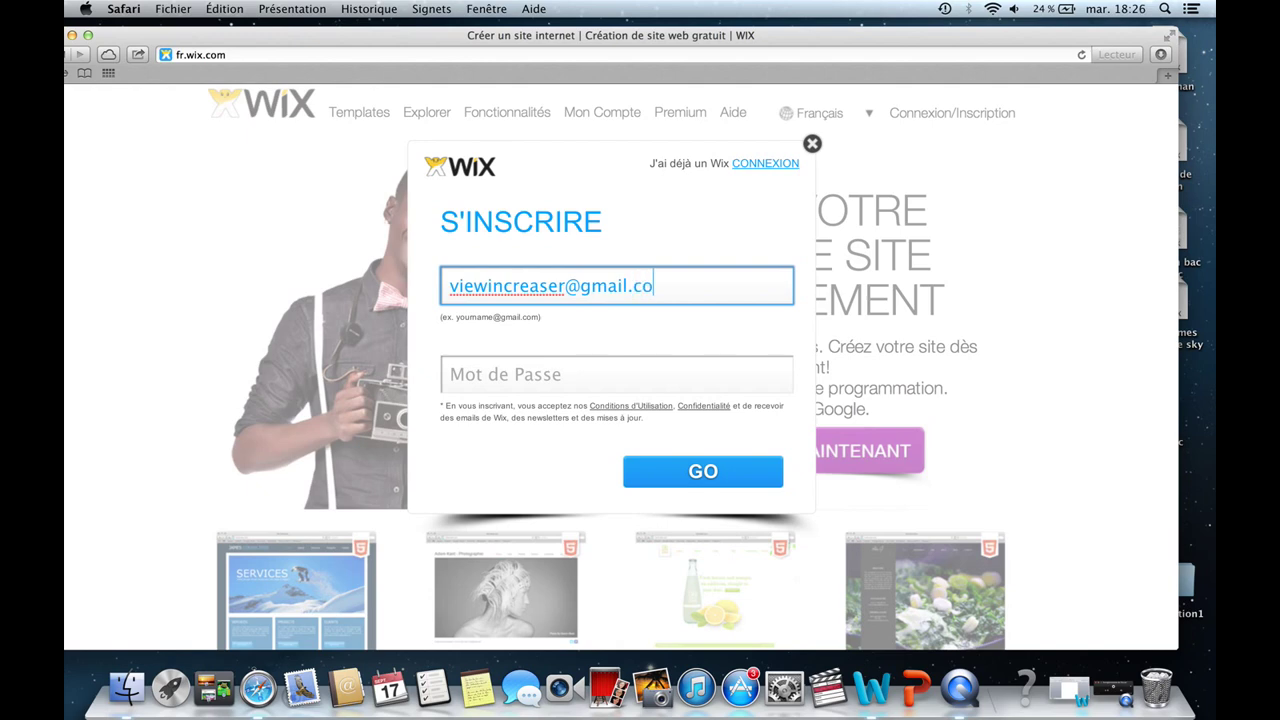
left_click(509, 373)
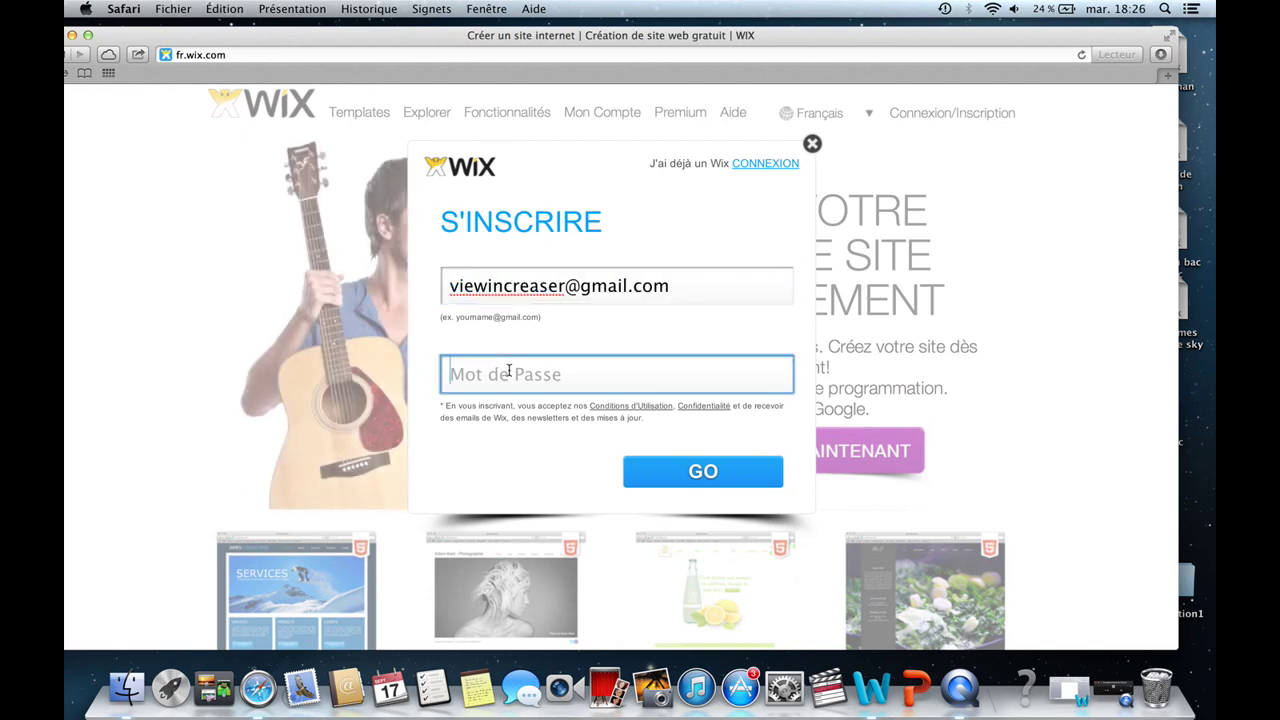
type("•••••")
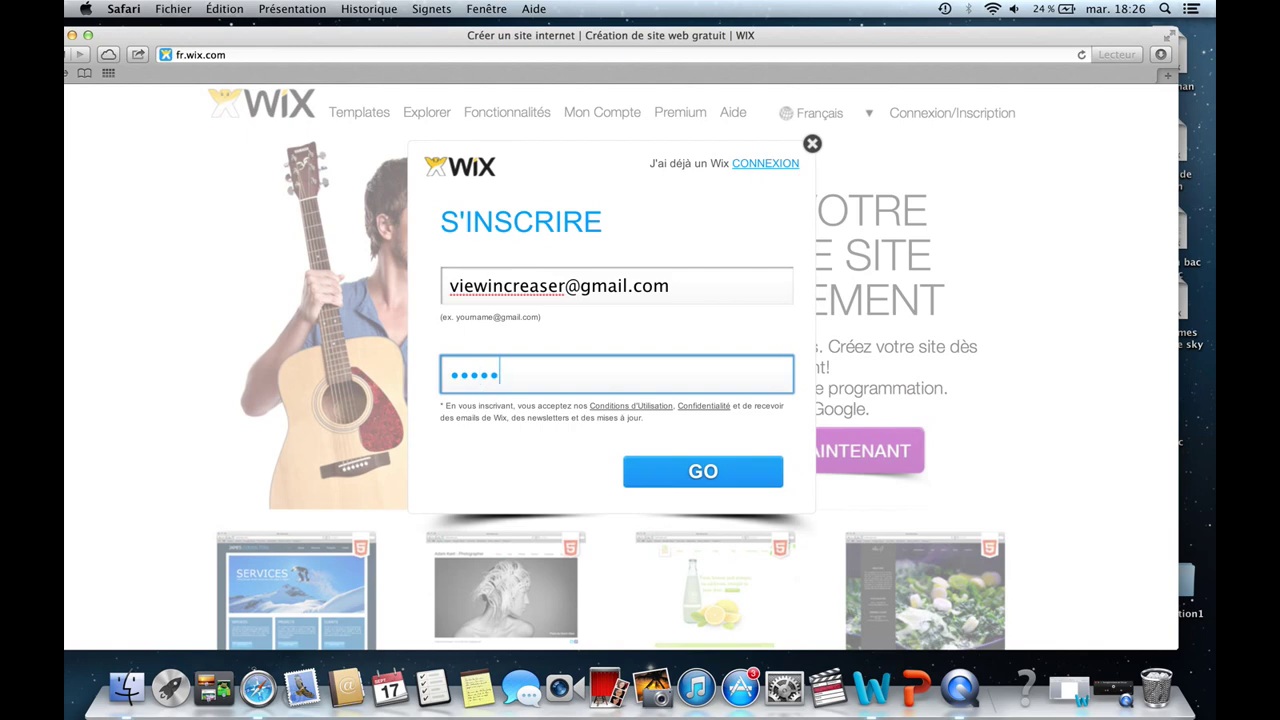
type("•••••••")
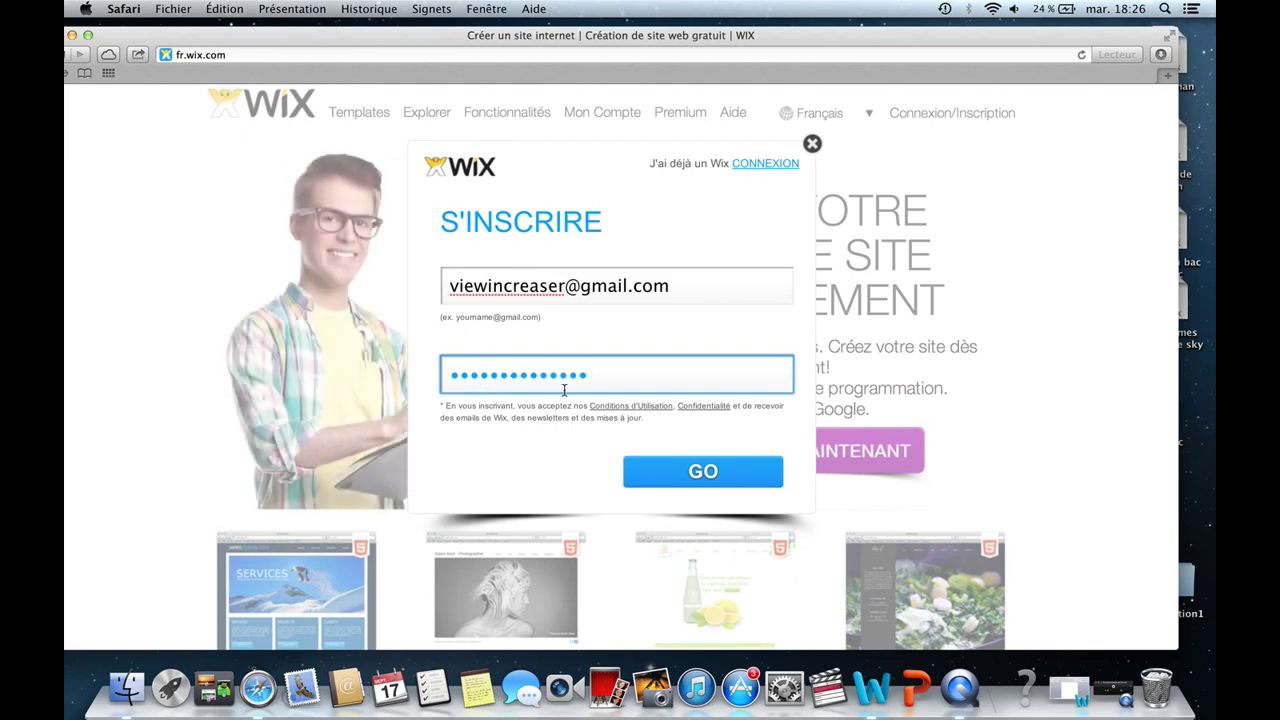
left_click(706, 471)
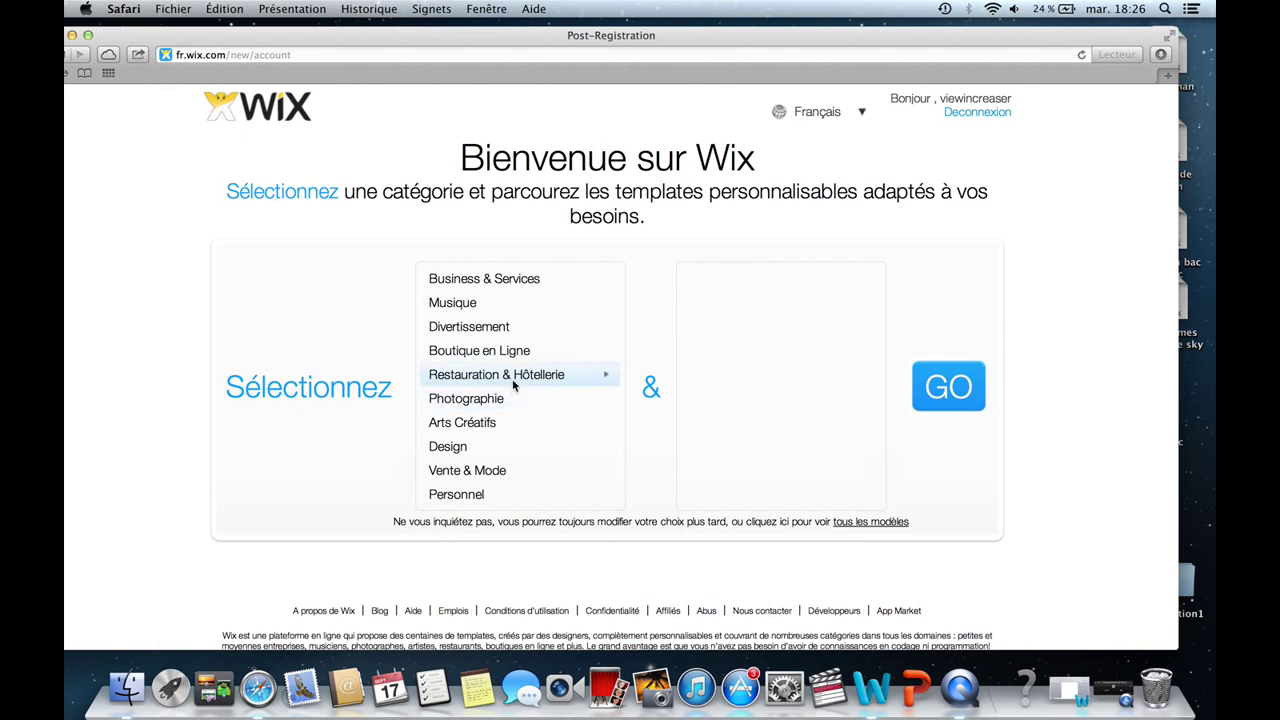
Choose the Personnel category with Une Page ticked, after briefly checking Design.
left_click(495, 492)
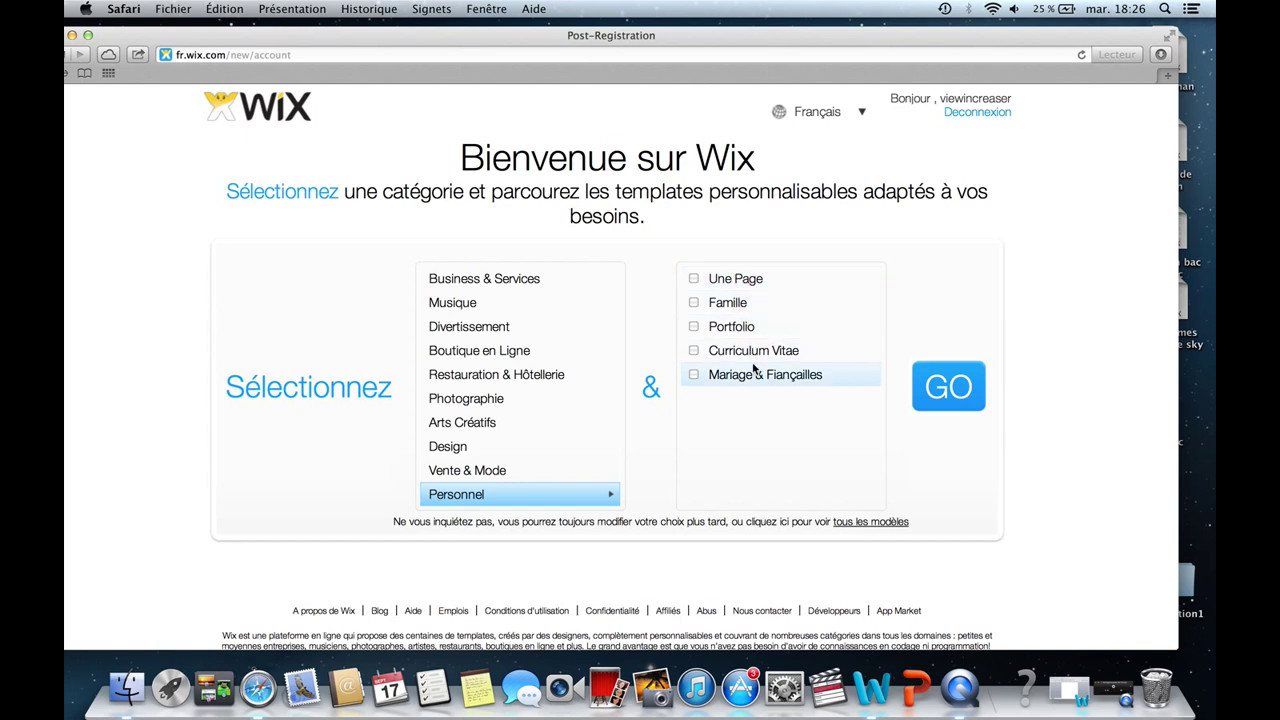
left_click(734, 281)
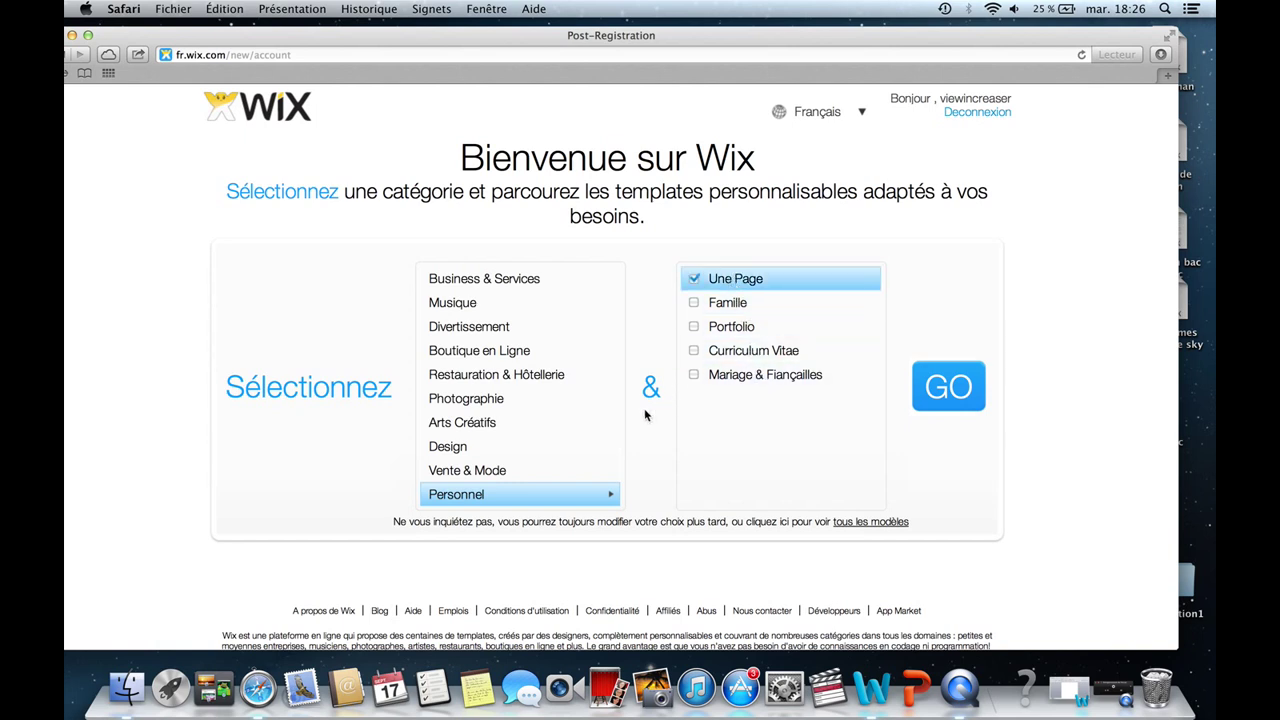
left_click(499, 445)
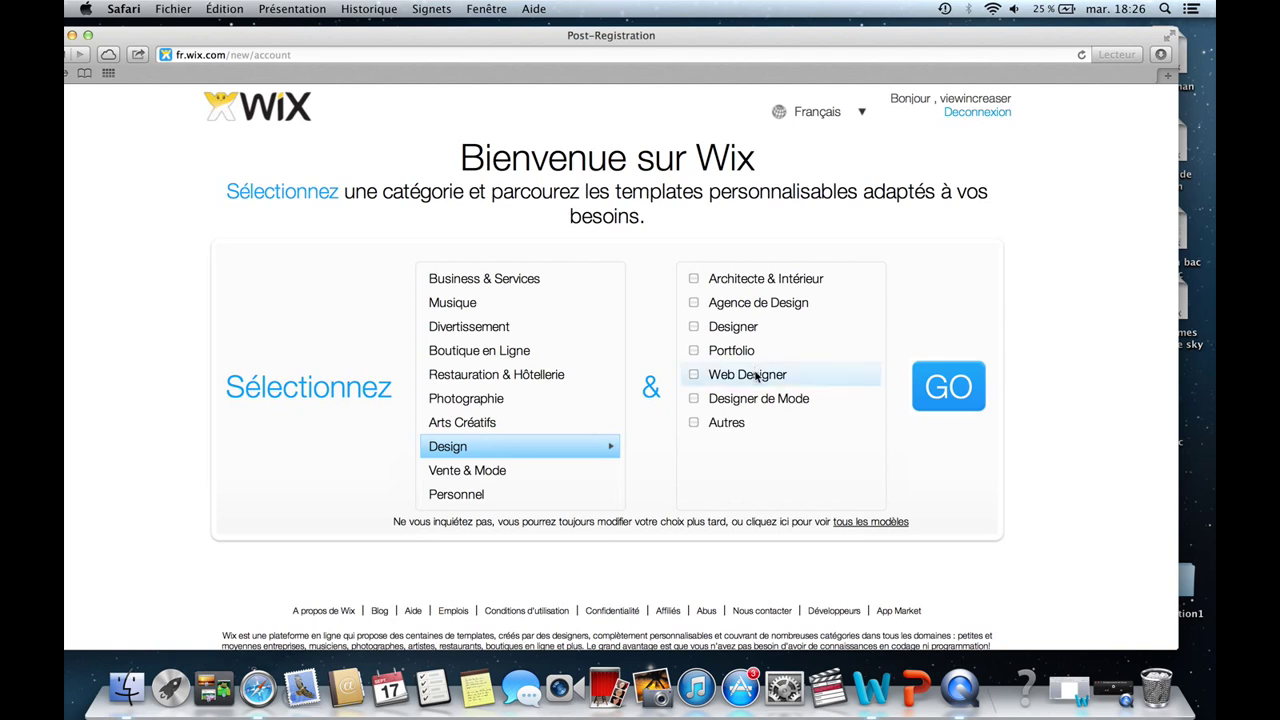
left_click(518, 493)
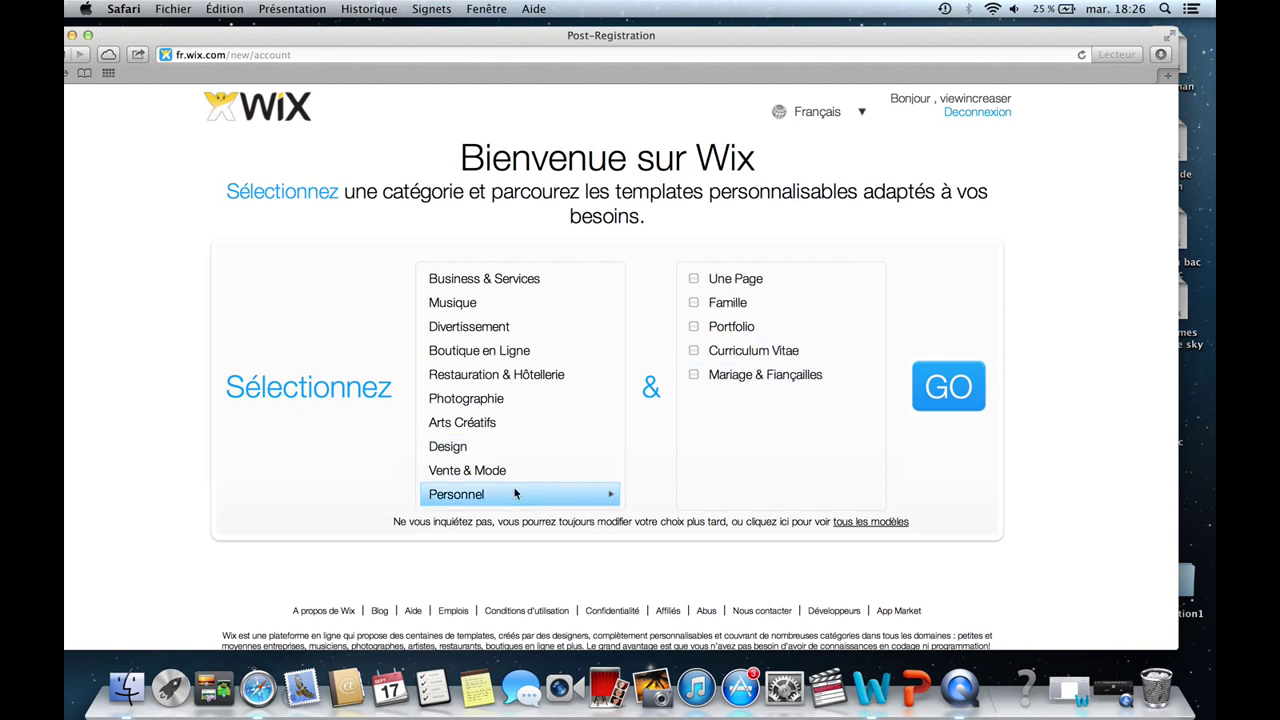
Browse the Une Page templates across pages 1 and 2.
left_click(745, 282)
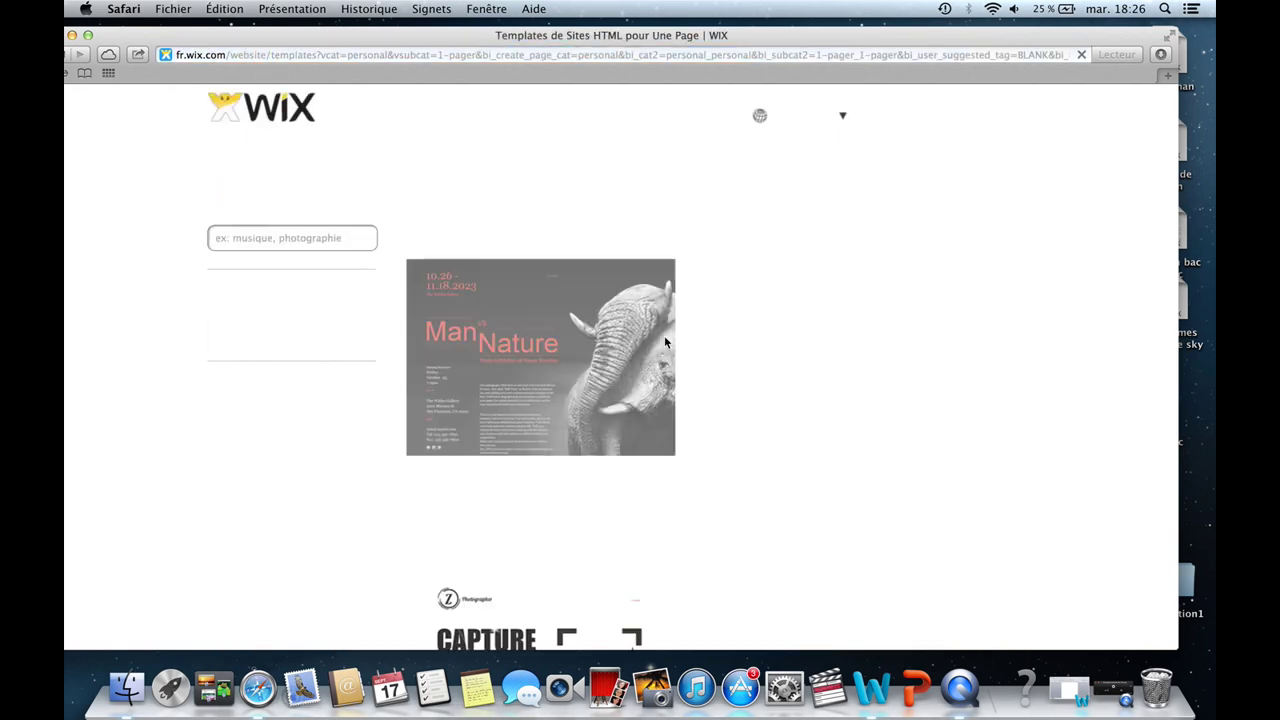
scroll(603, 306, "down", 3)
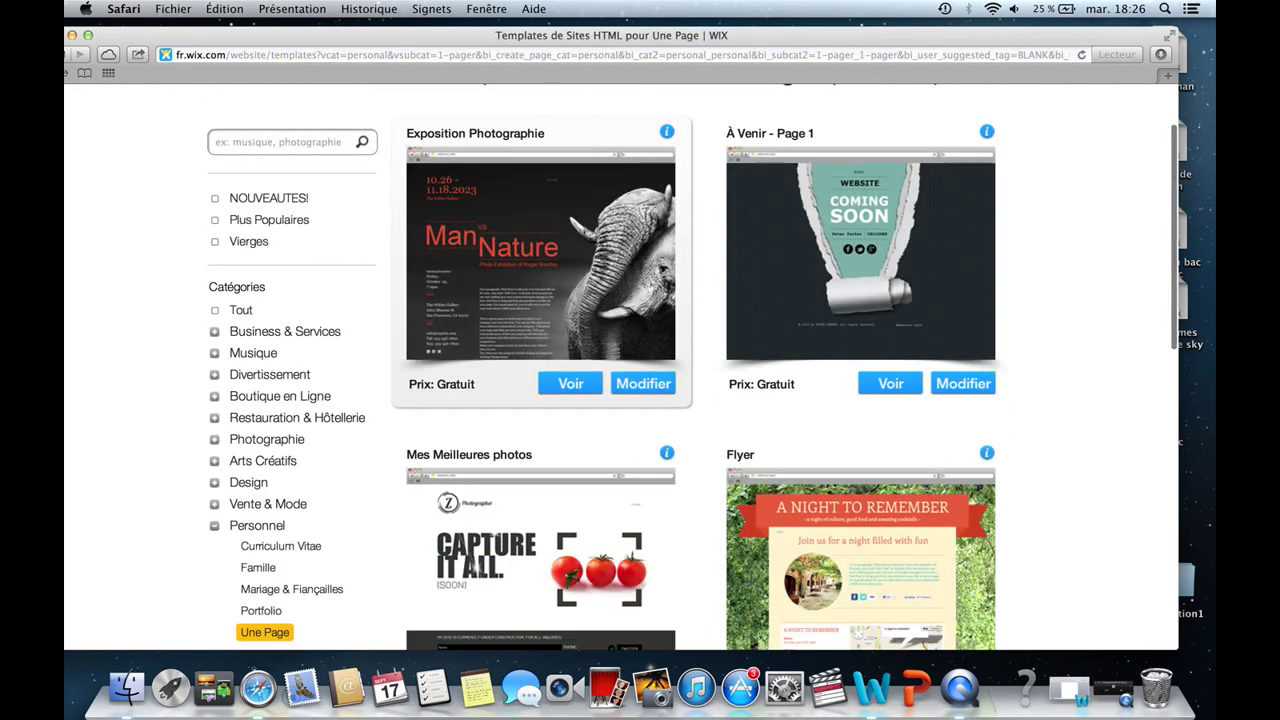
scroll(540, 300, "down", 10)
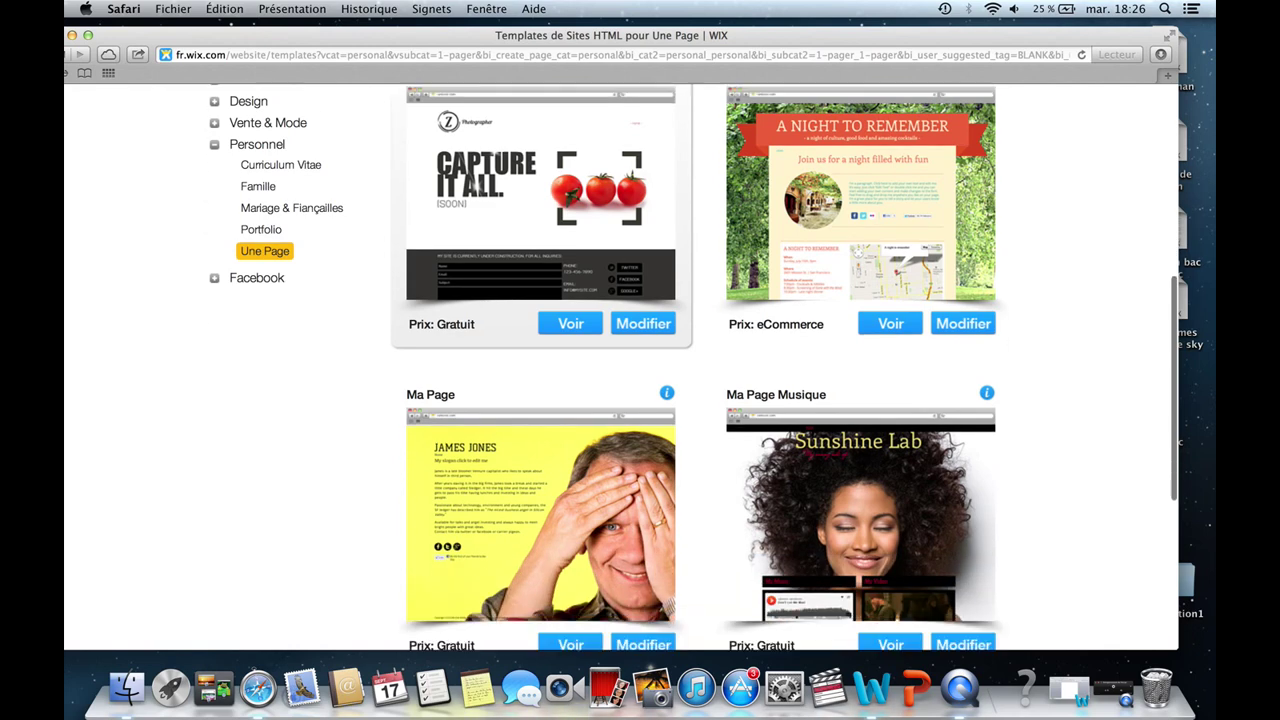
scroll(928, 452, "down", 3)
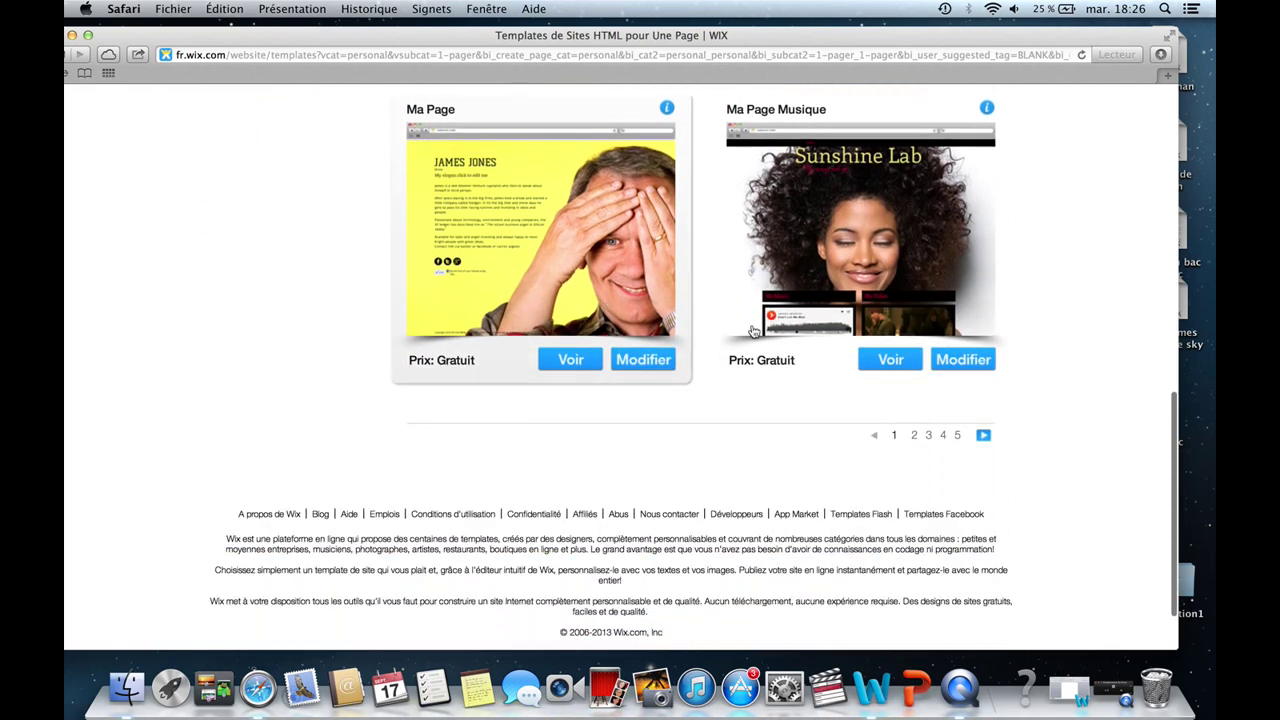
left_click(915, 437)
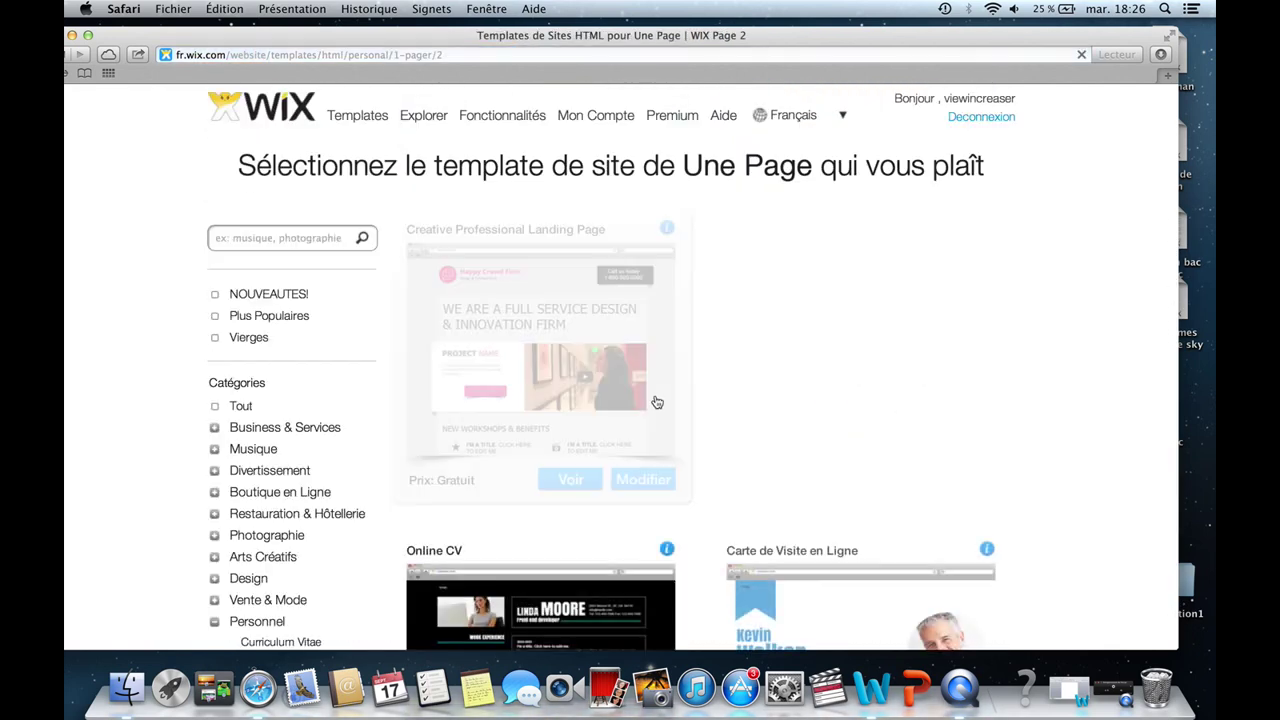
scroll(550, 345, "down", 5)
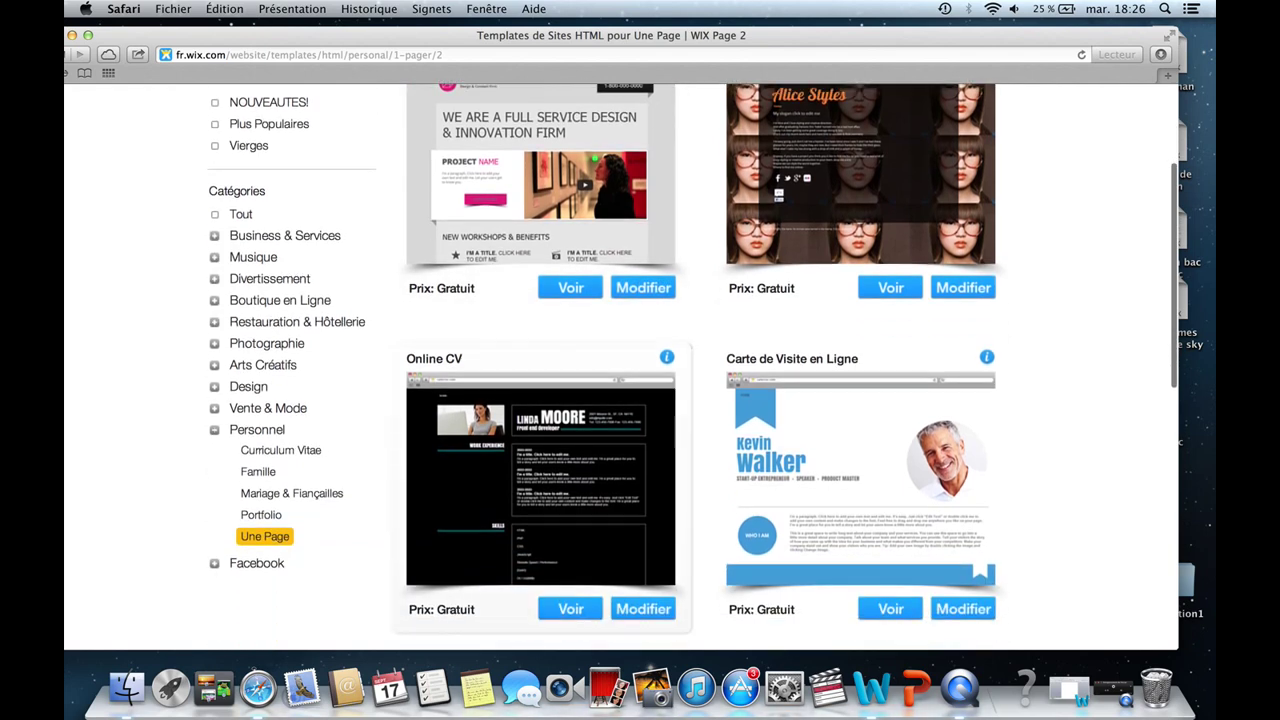
scroll(550, 345, "down", 8)
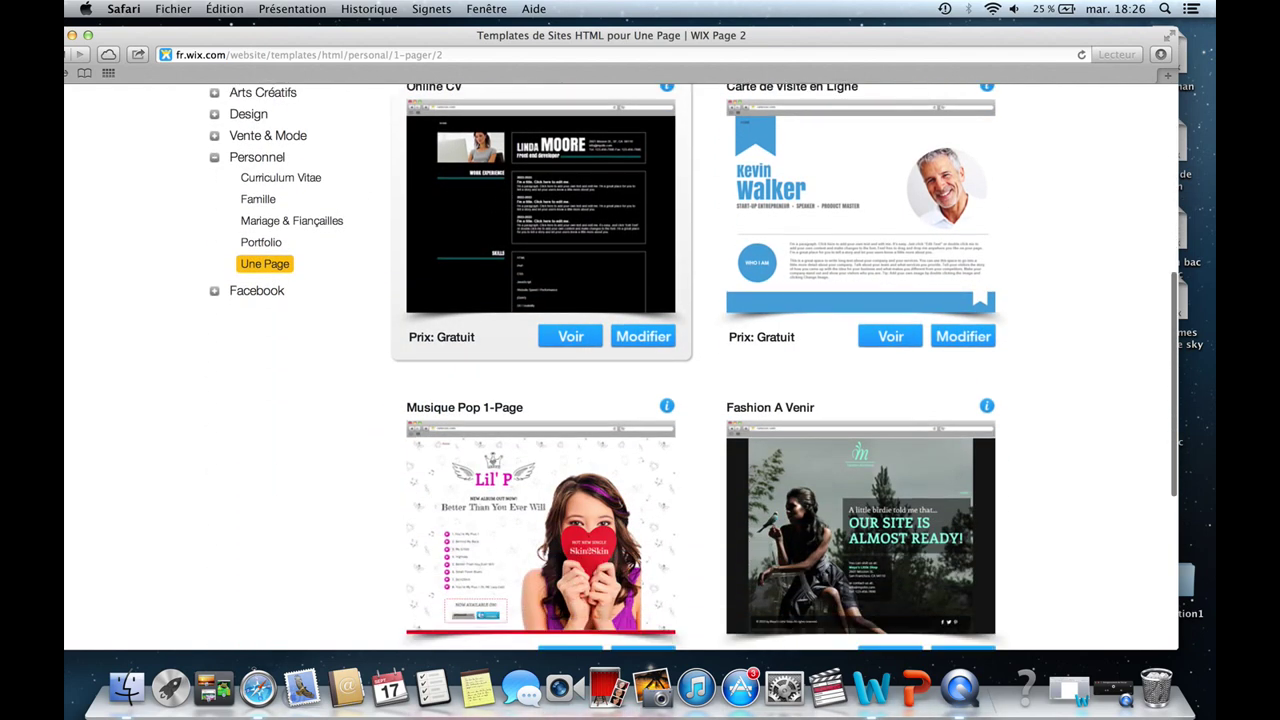
scroll(419, 319, "up", 6)
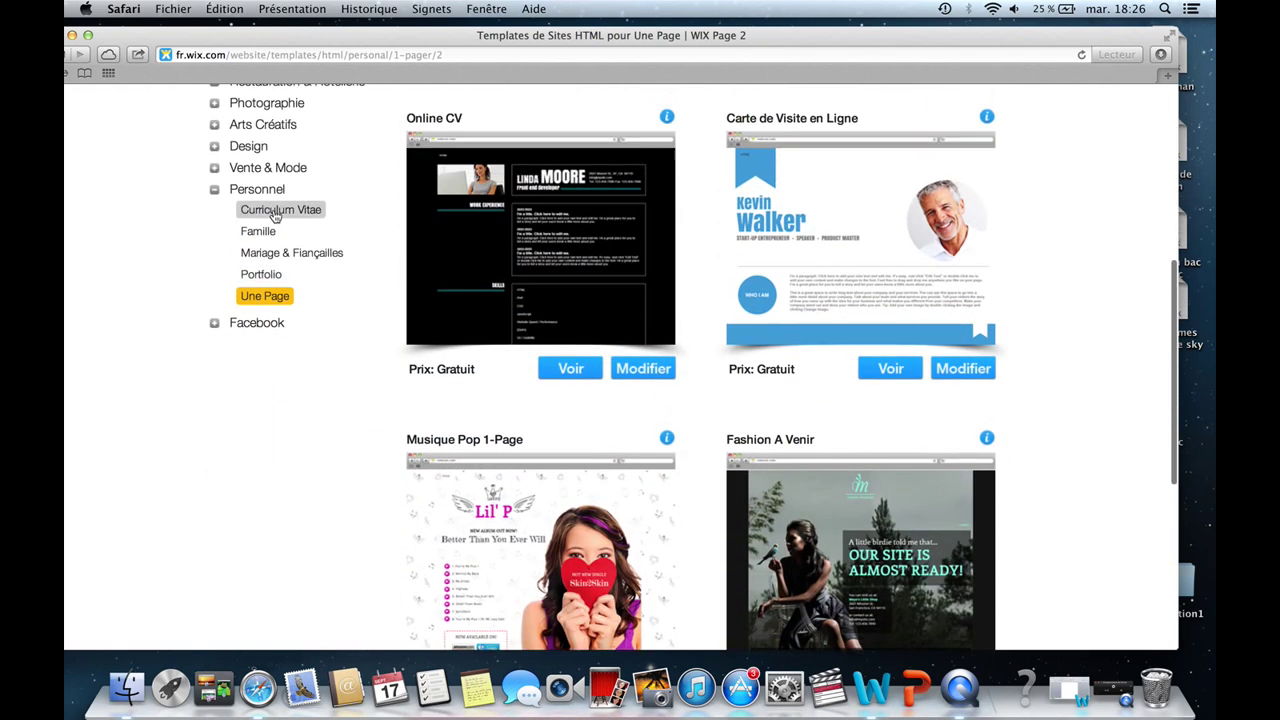
scroll(285, 195, "up", 3)
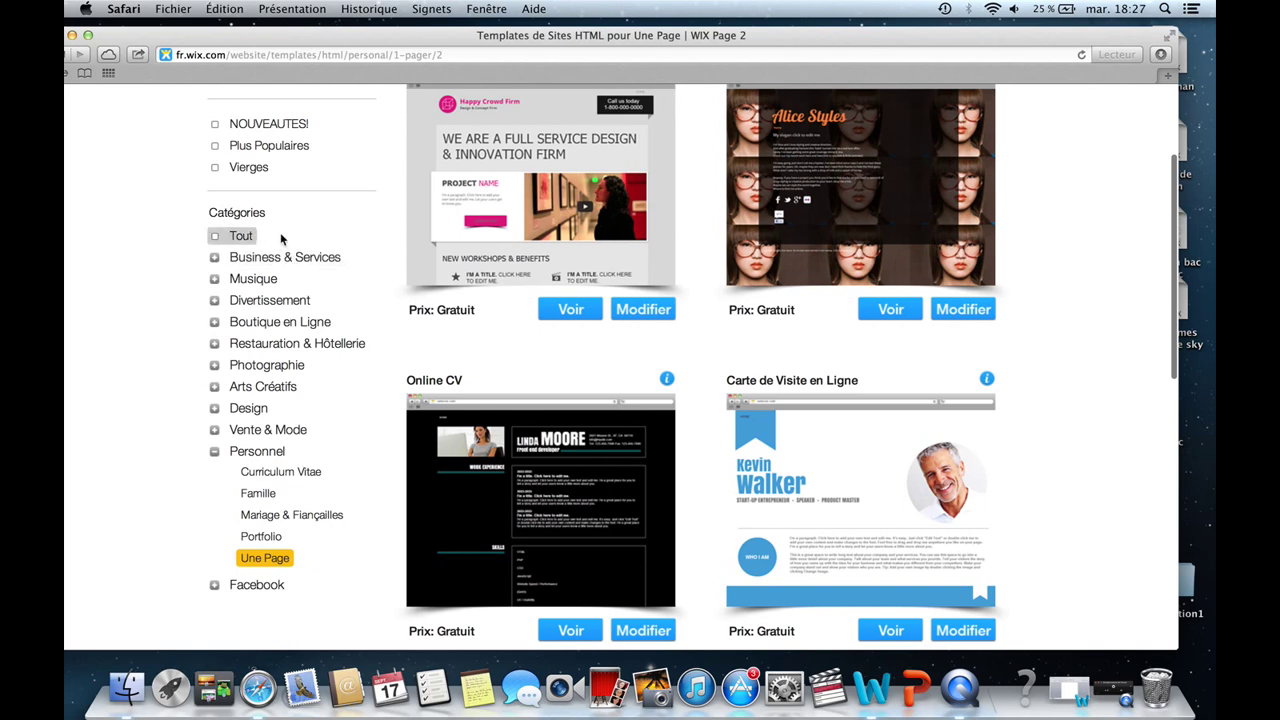
Browse the Design and Musique template categories.
left_click(250, 410)
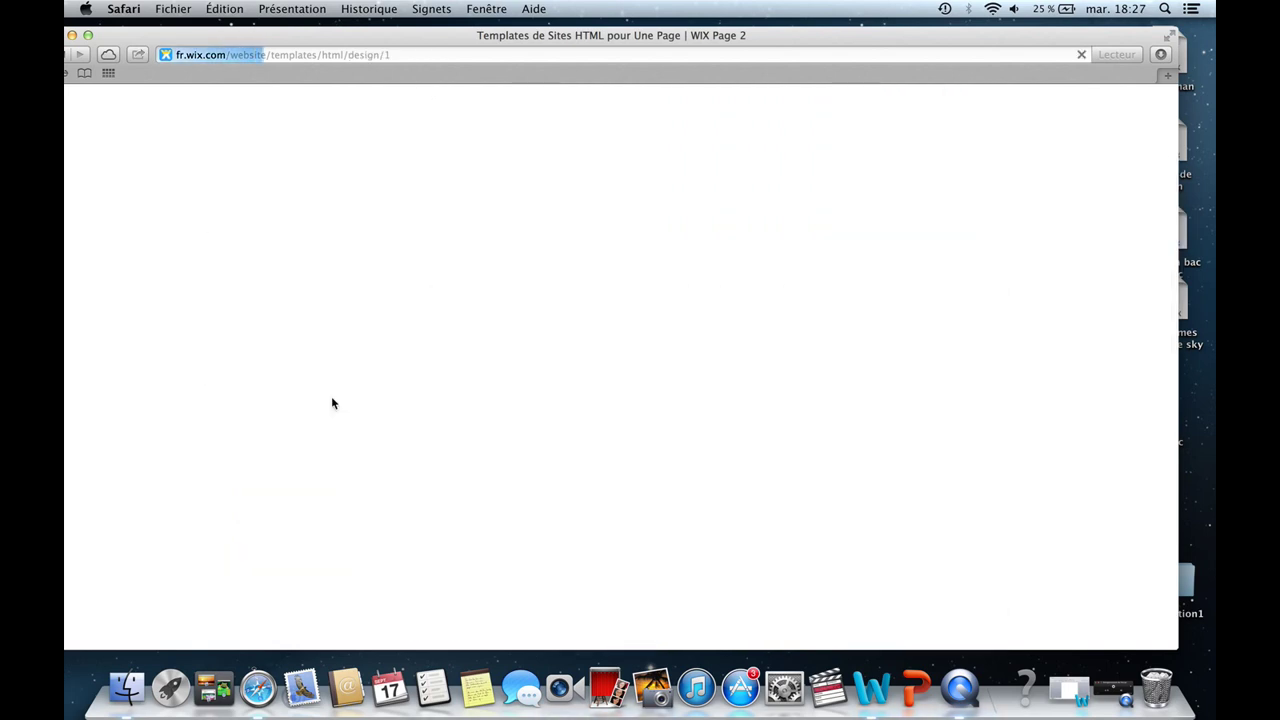
scroll(539, 342, "down", 6)
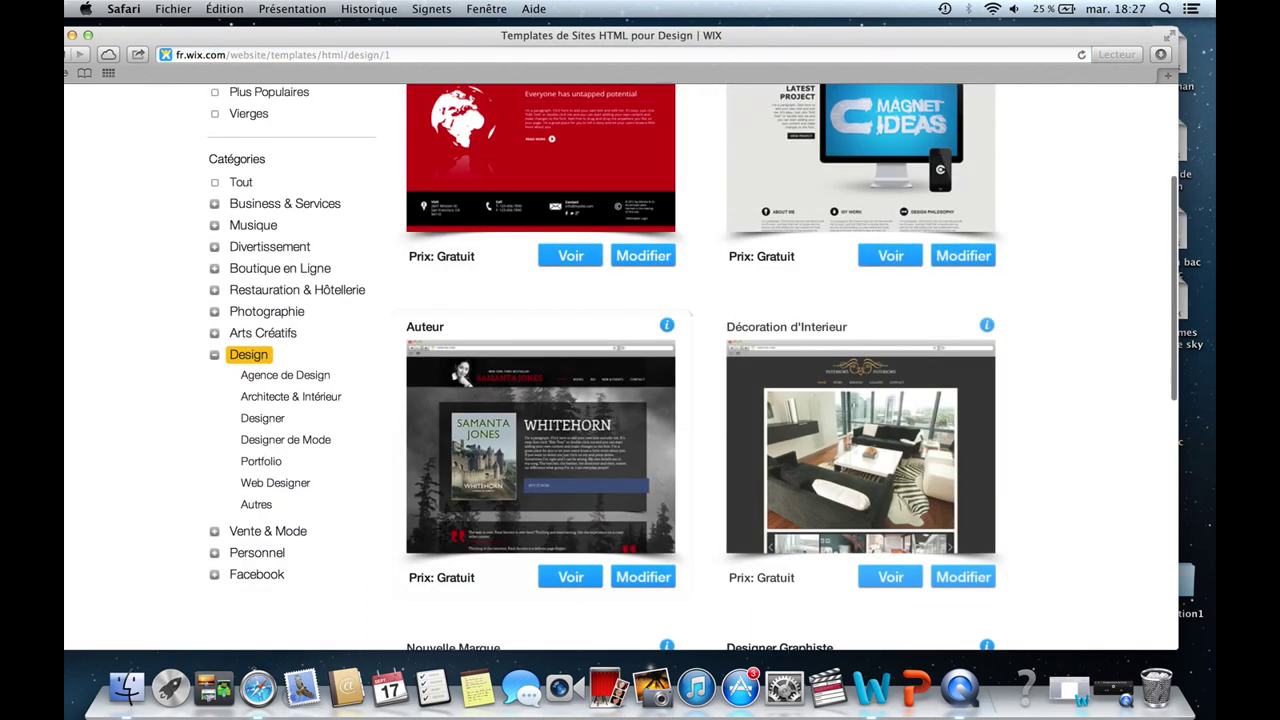
scroll(539, 342, "down", 6)
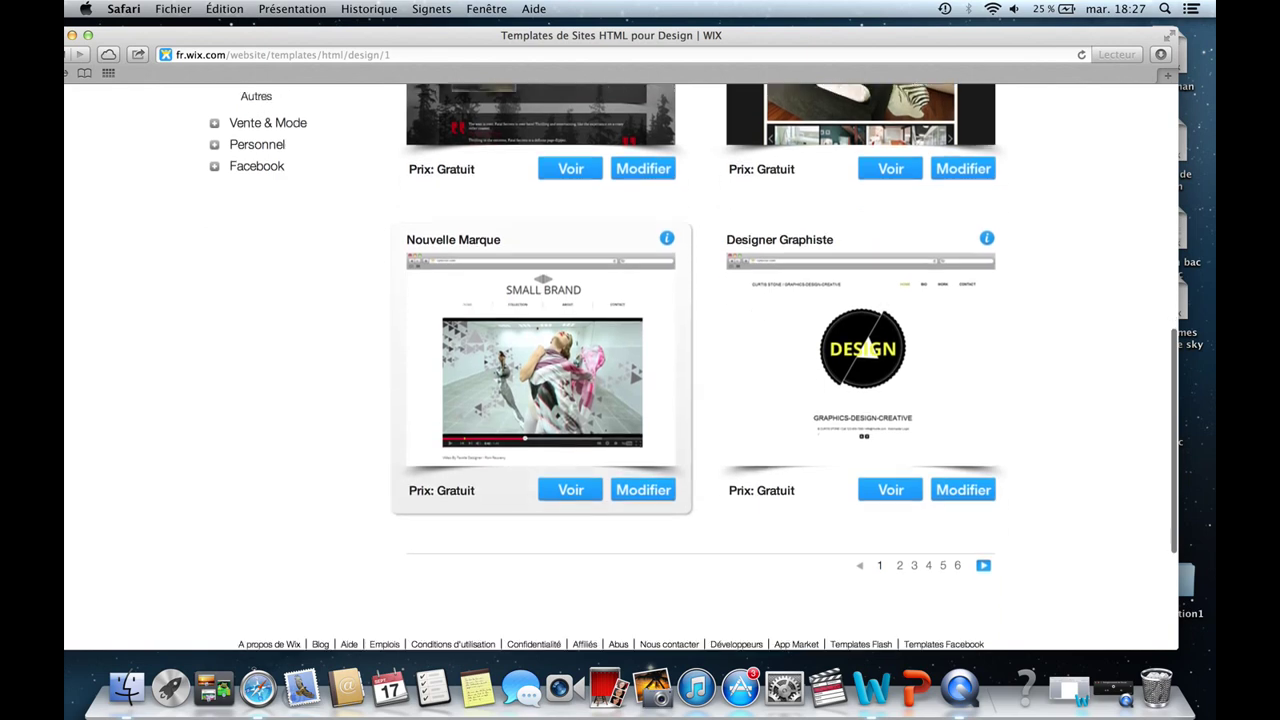
scroll(539, 342, "up", 6)
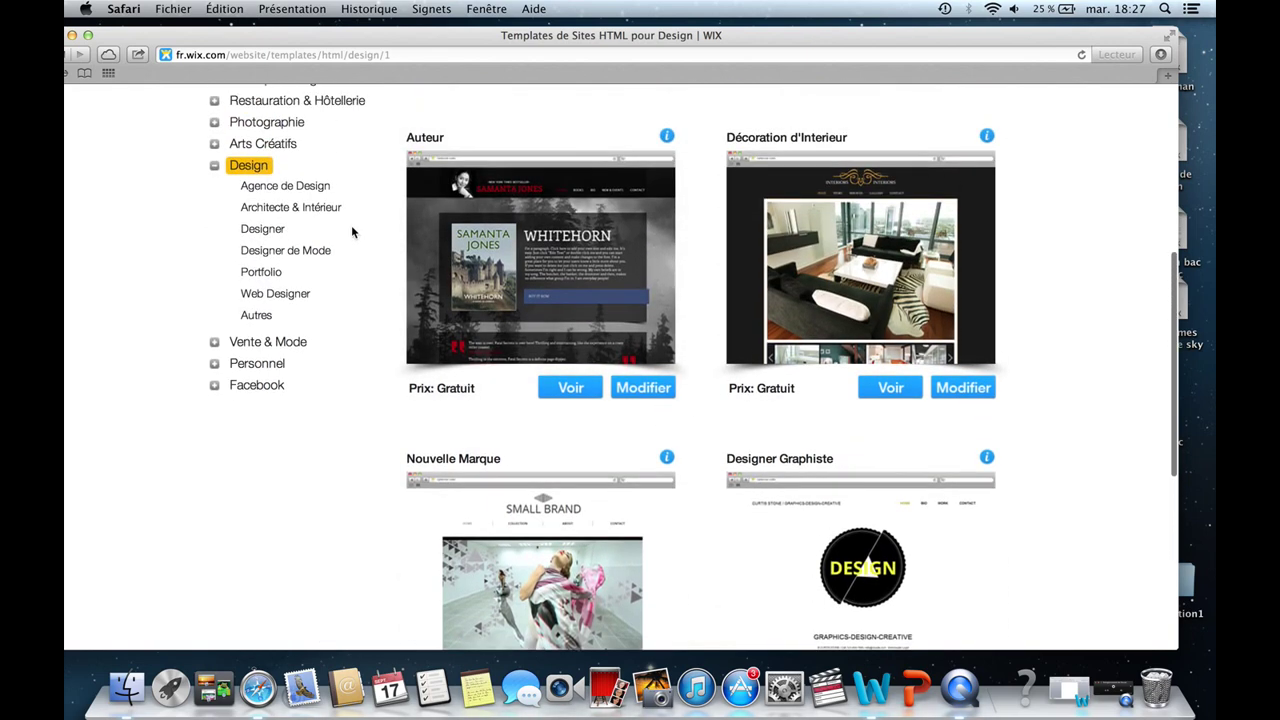
scroll(305, 222, "up", 1)
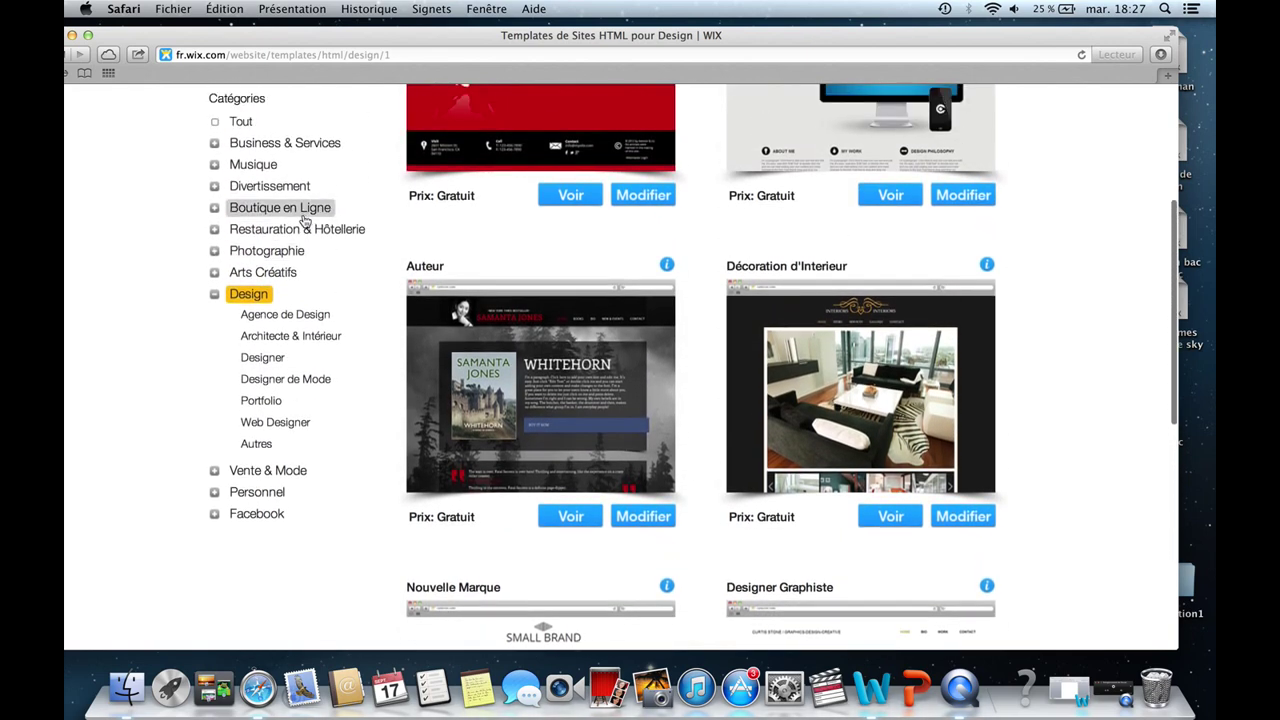
left_click(255, 164)
scroll(591, 275, "down", 1)
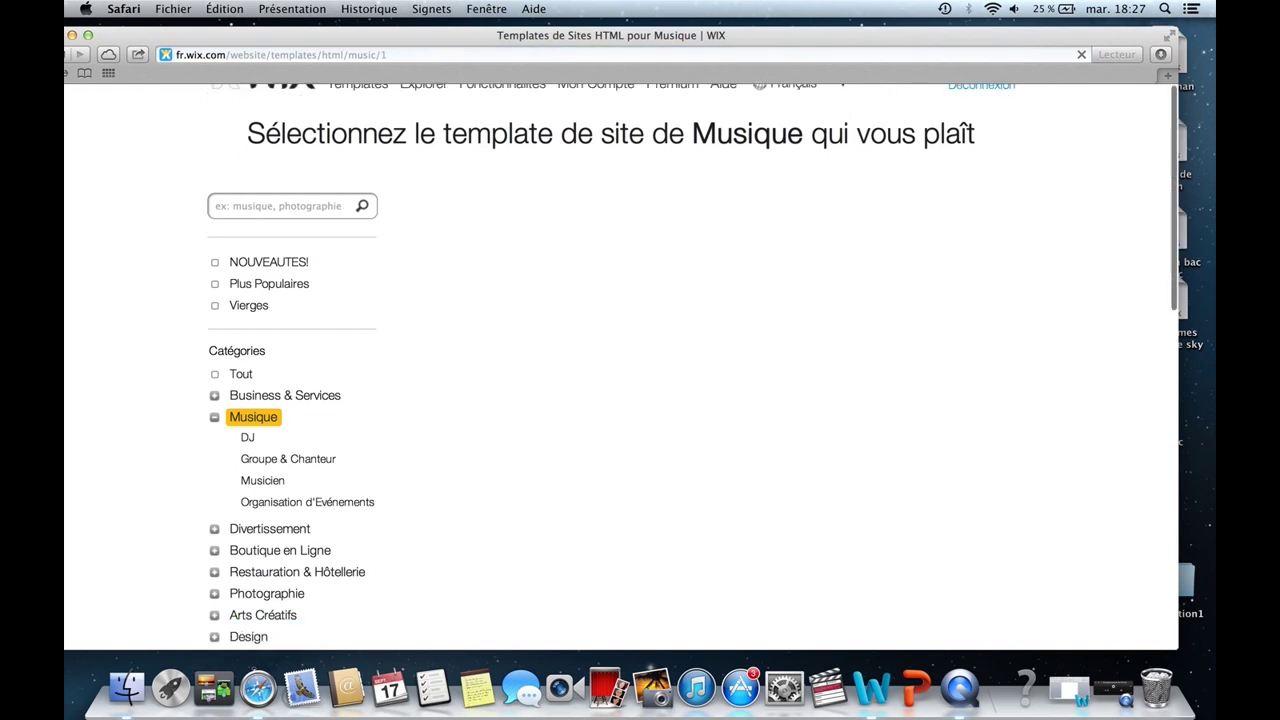
scroll(591, 275, "down", 4)
scroll(478, 285, "down", 2)
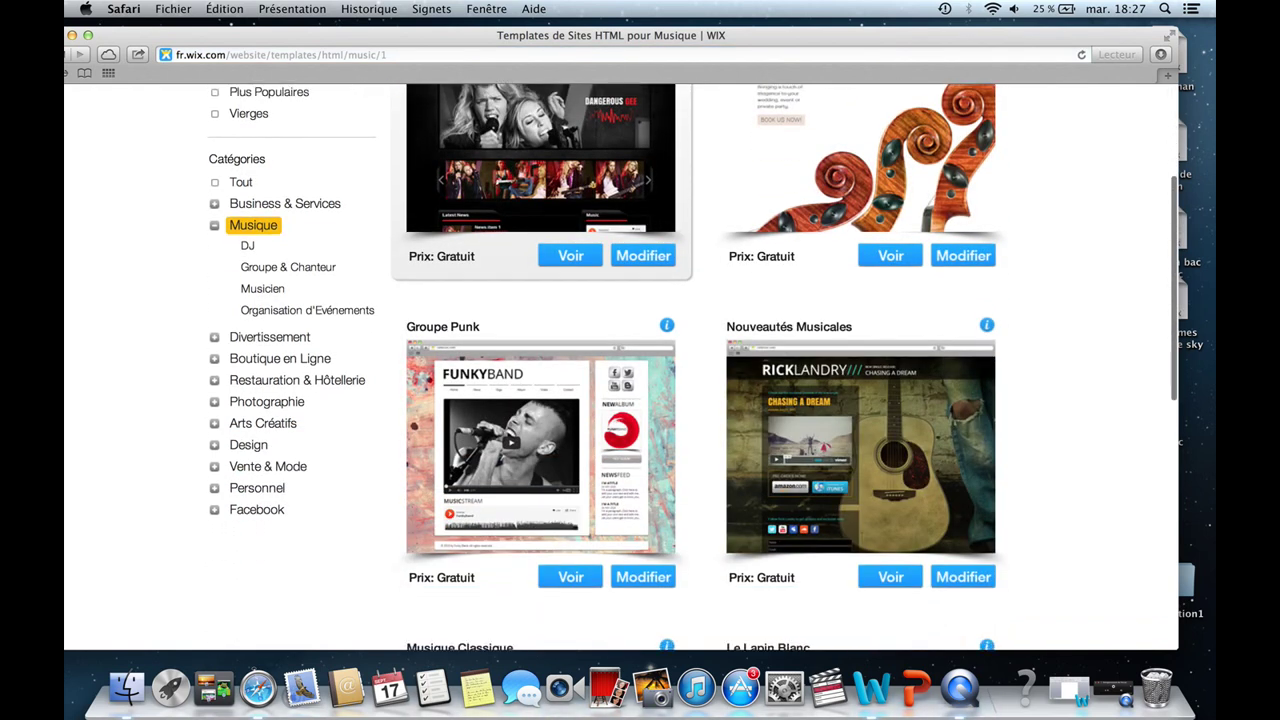
Filter to Arts Créatifs and preview The Artist template.
left_click(263, 423)
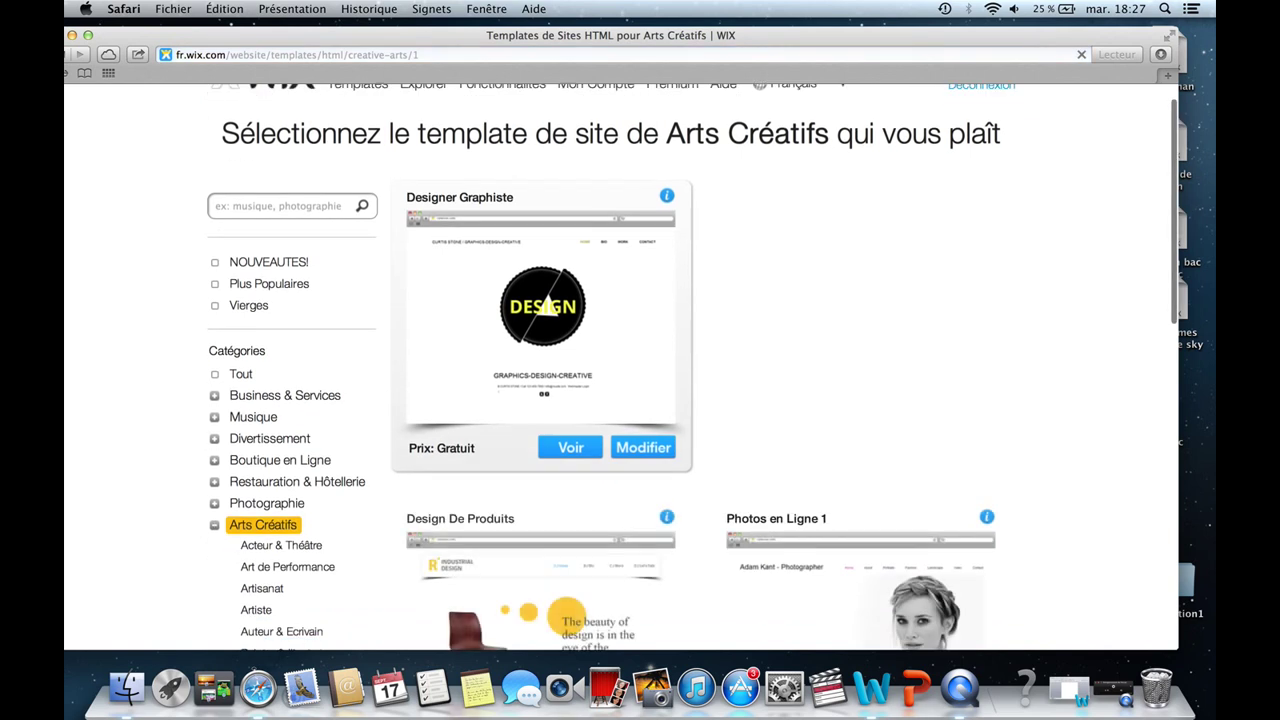
scroll(620, 365, "down", 7)
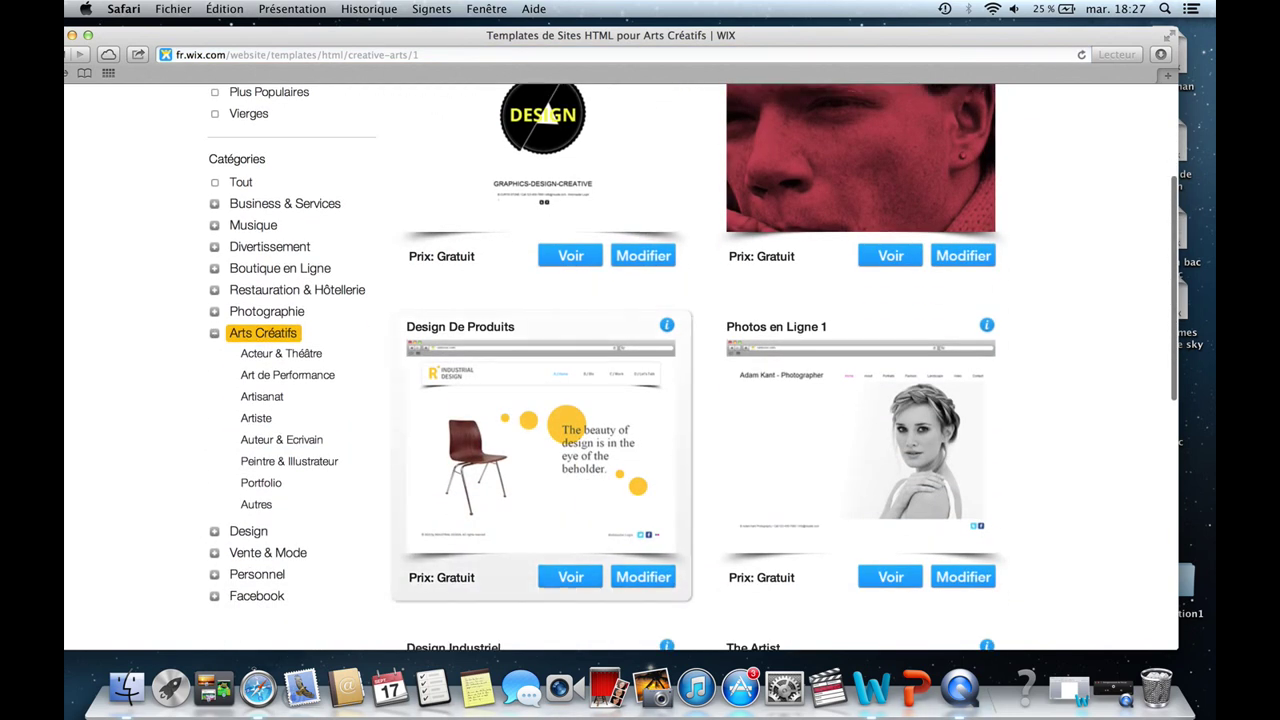
scroll(661, 359, "down", 13)
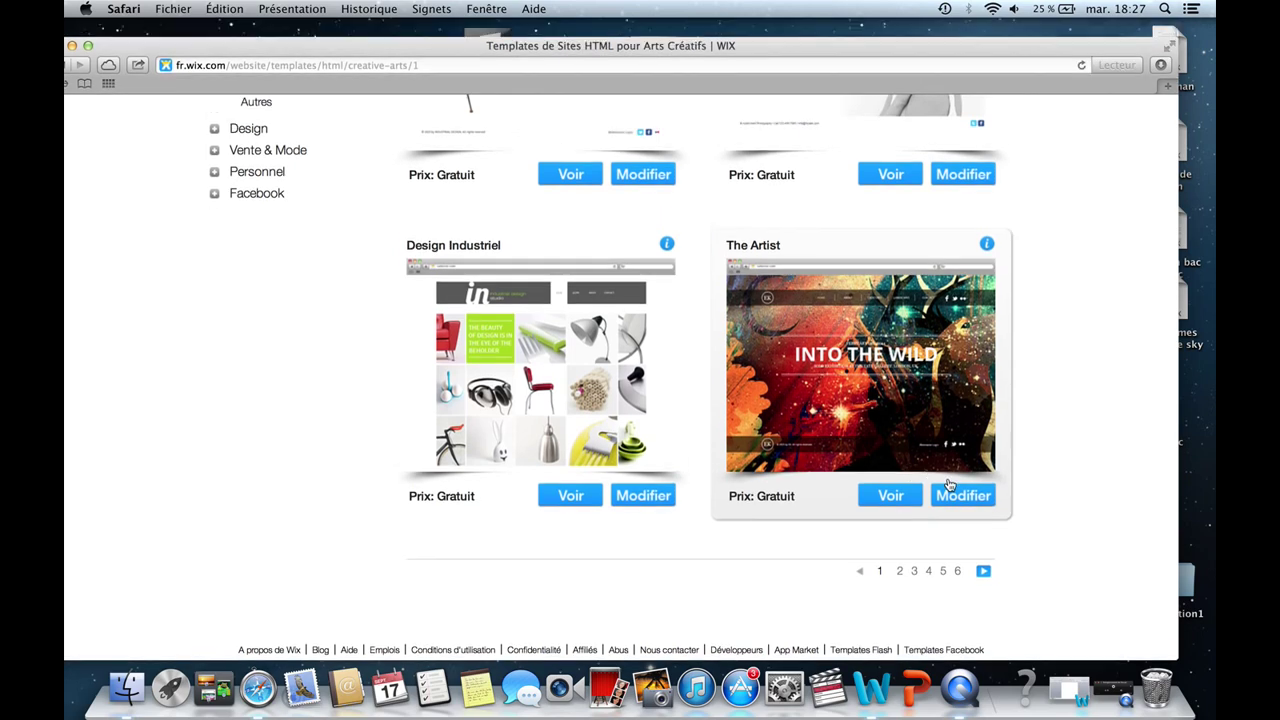
left_click(890, 485)
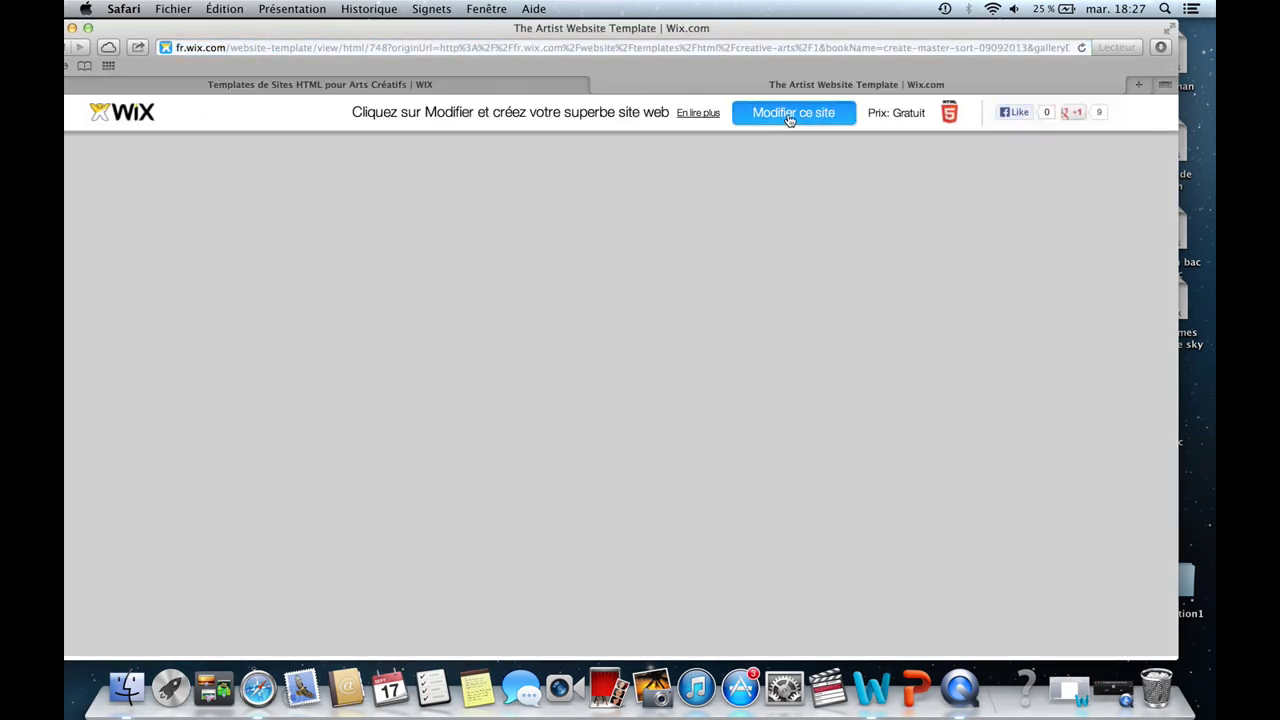
Open The Artist template in the editor and select the INTO THE WILD title box.
left_click(787, 116)
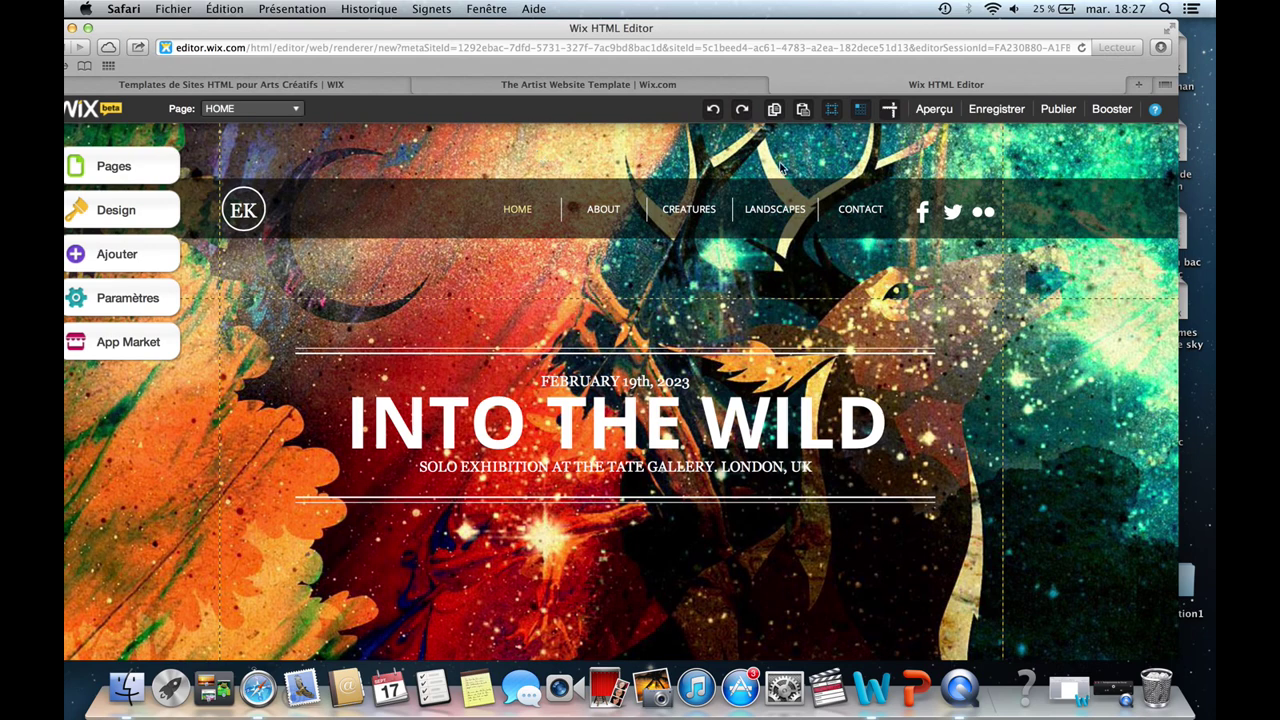
left_click(980, 214)
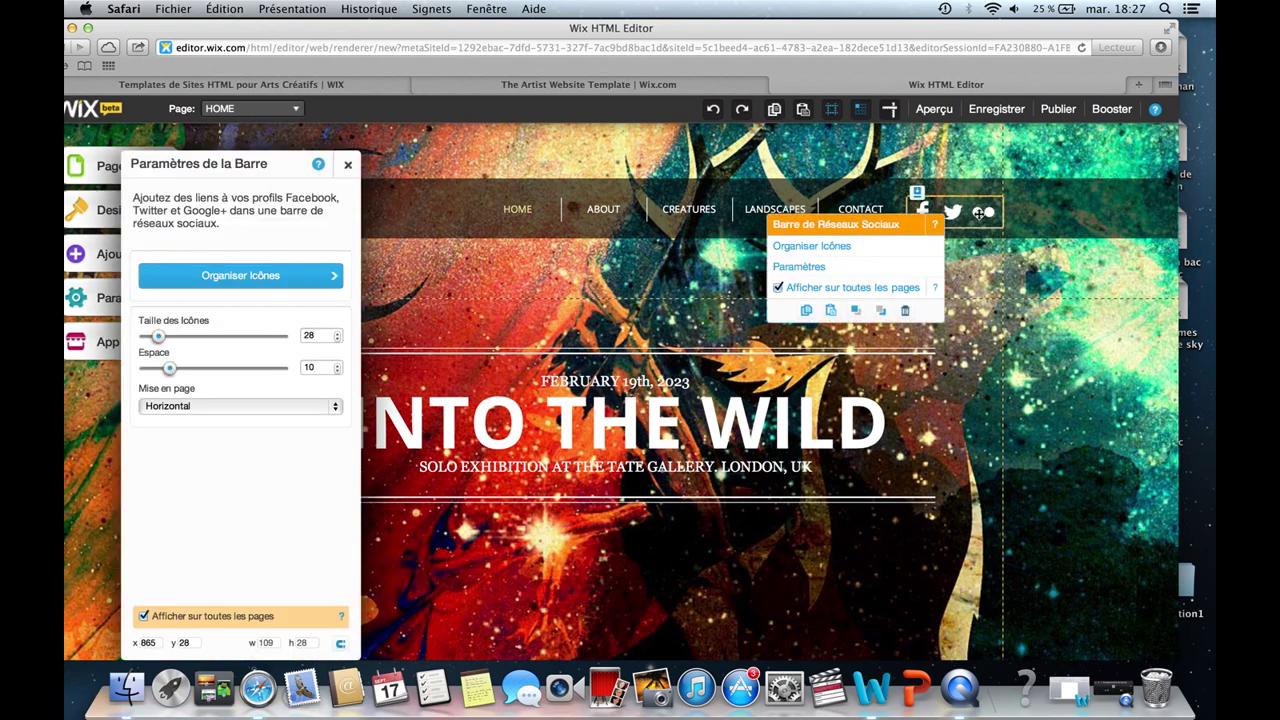
left_click(631, 314)
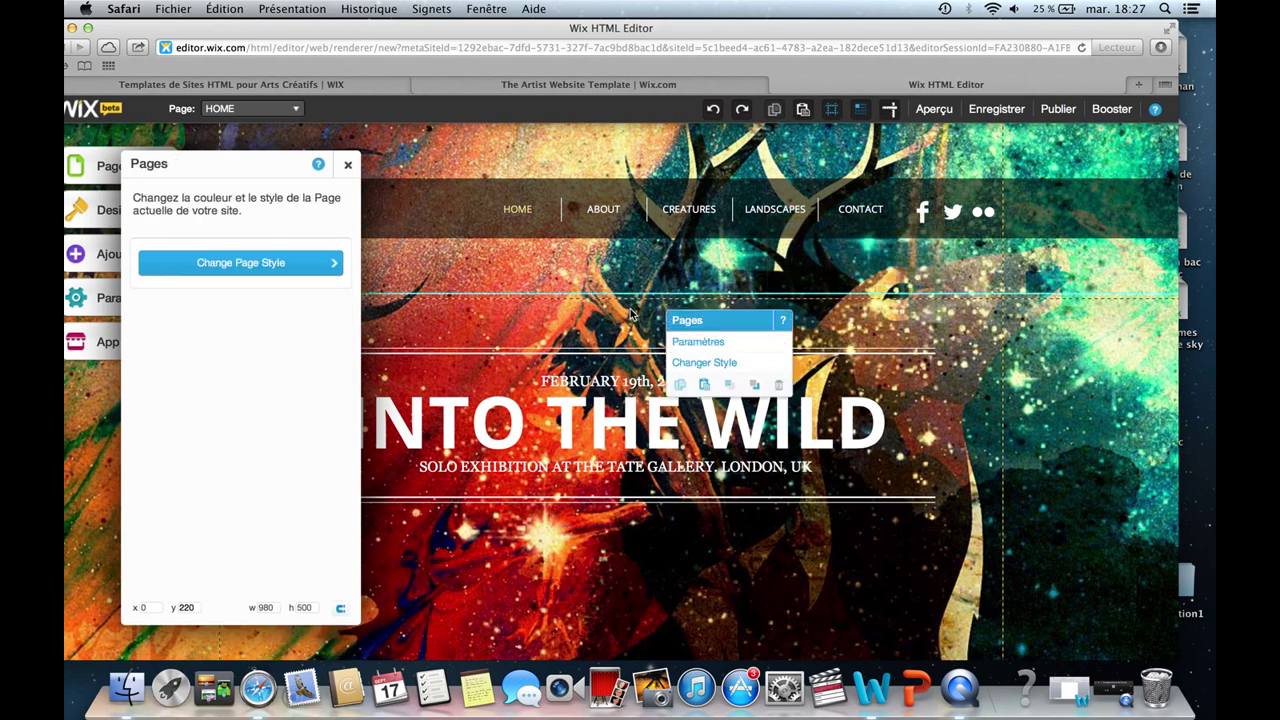
left_click(668, 405)
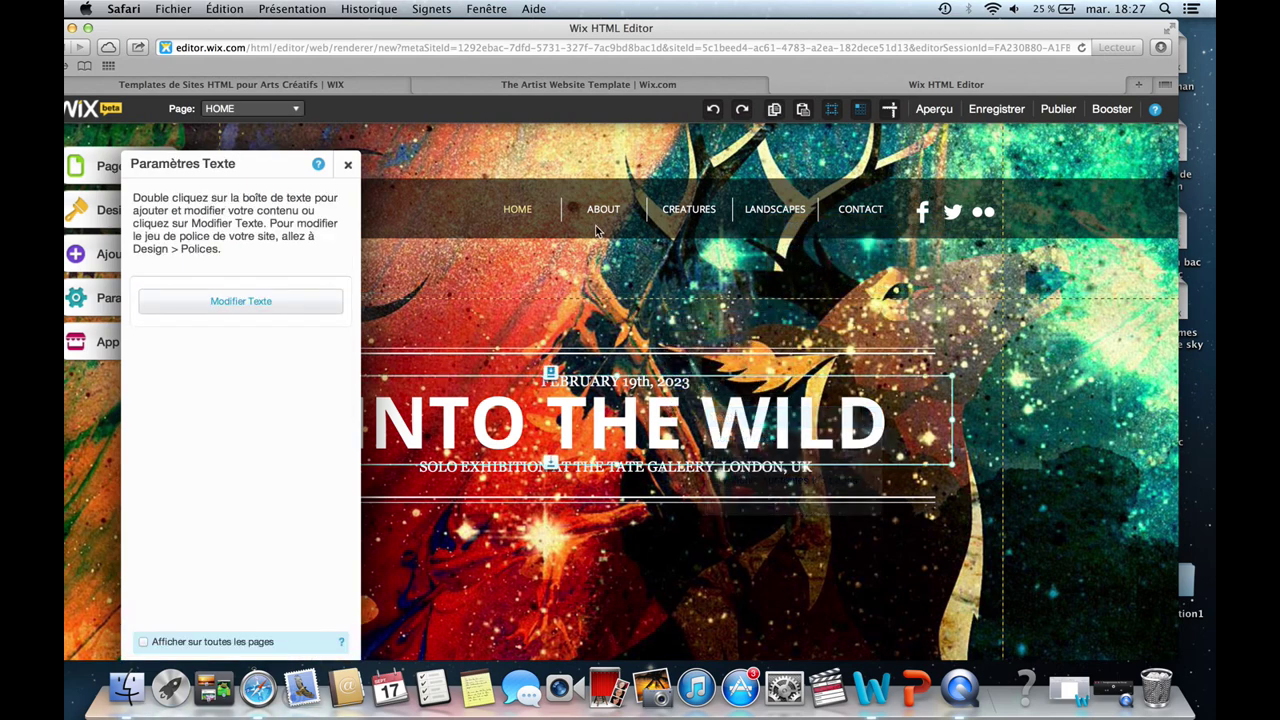
Select the INTO THE WILD title box and highlight its text.
left_click(445, 140)
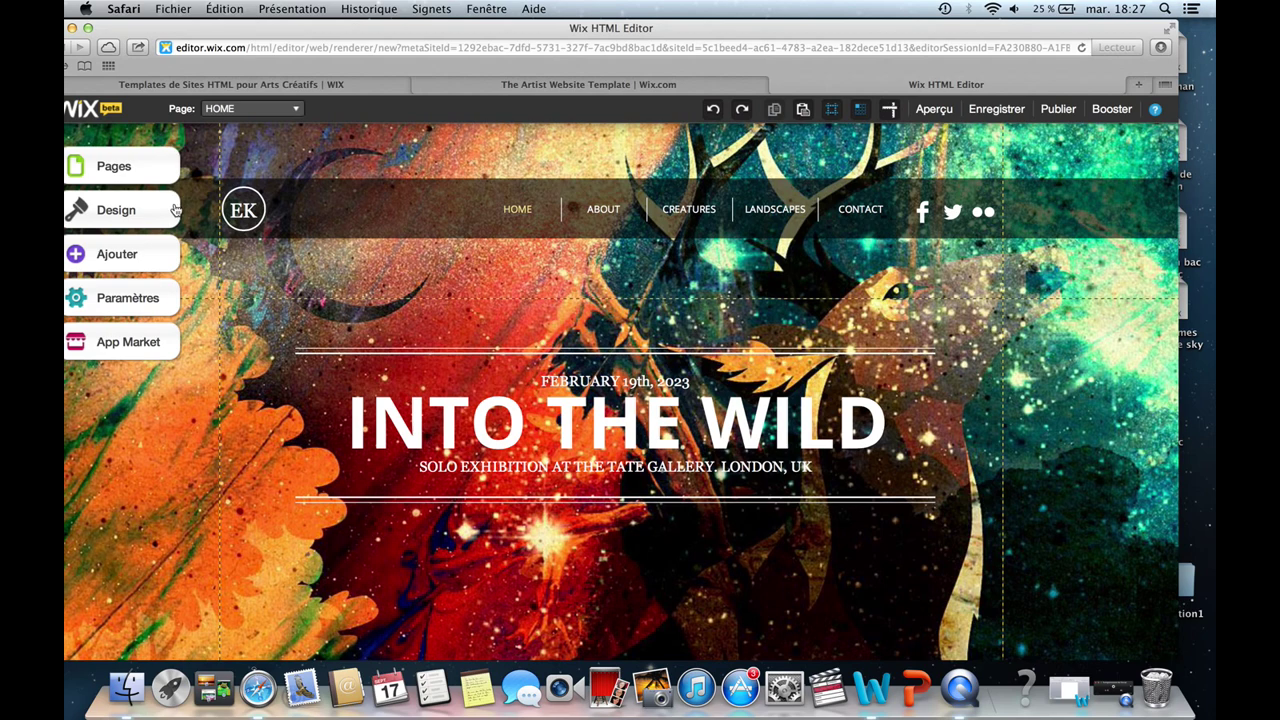
left_click(690, 420)
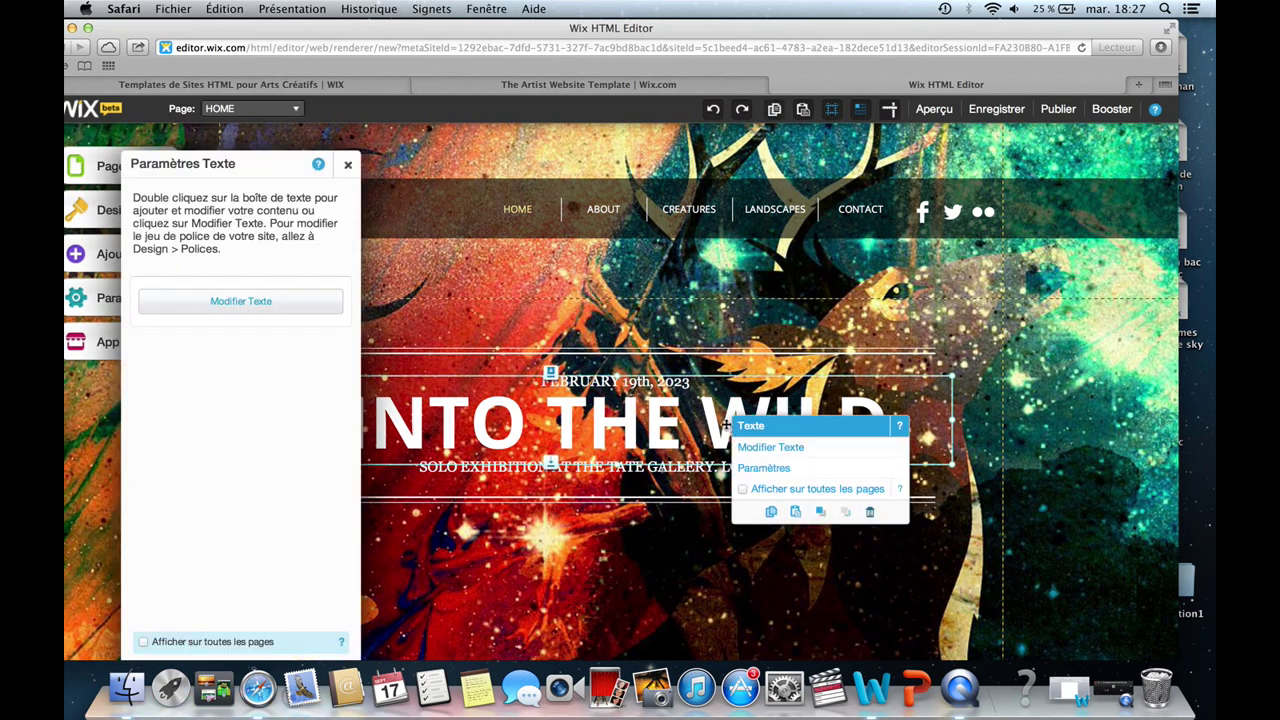
left_click(752, 448)
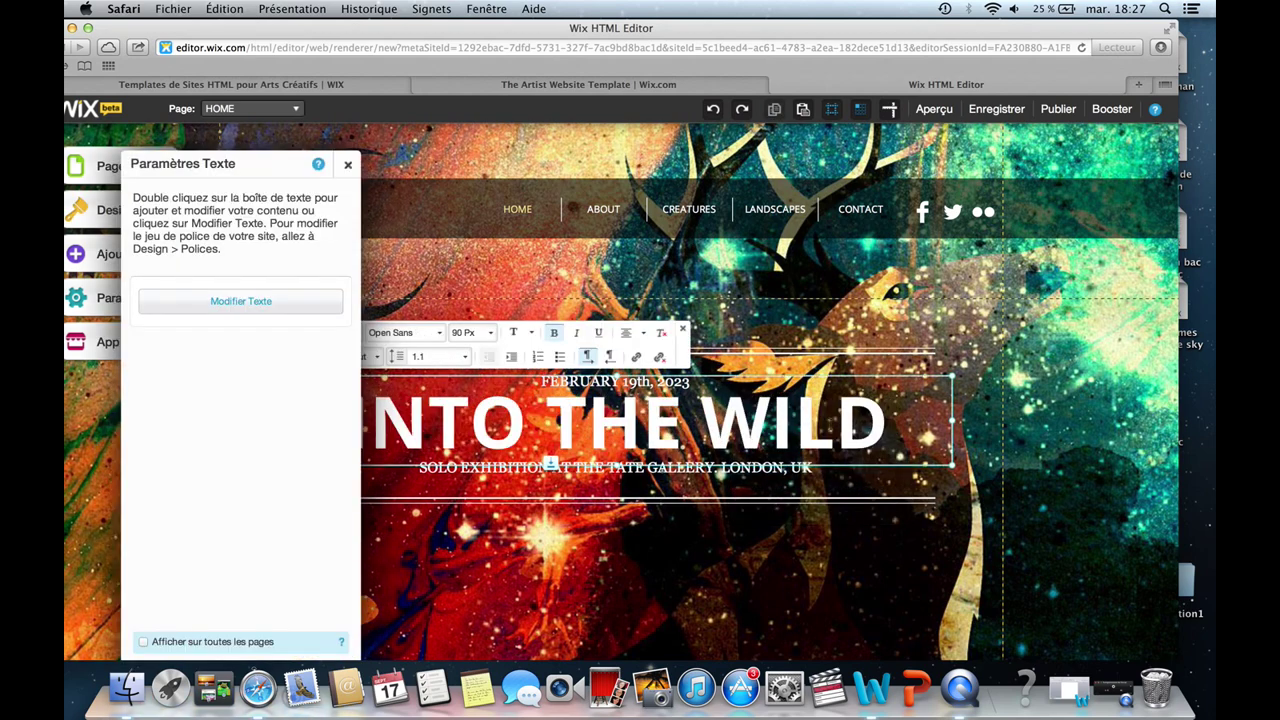
left_click_drag(888, 420, 335, 390)
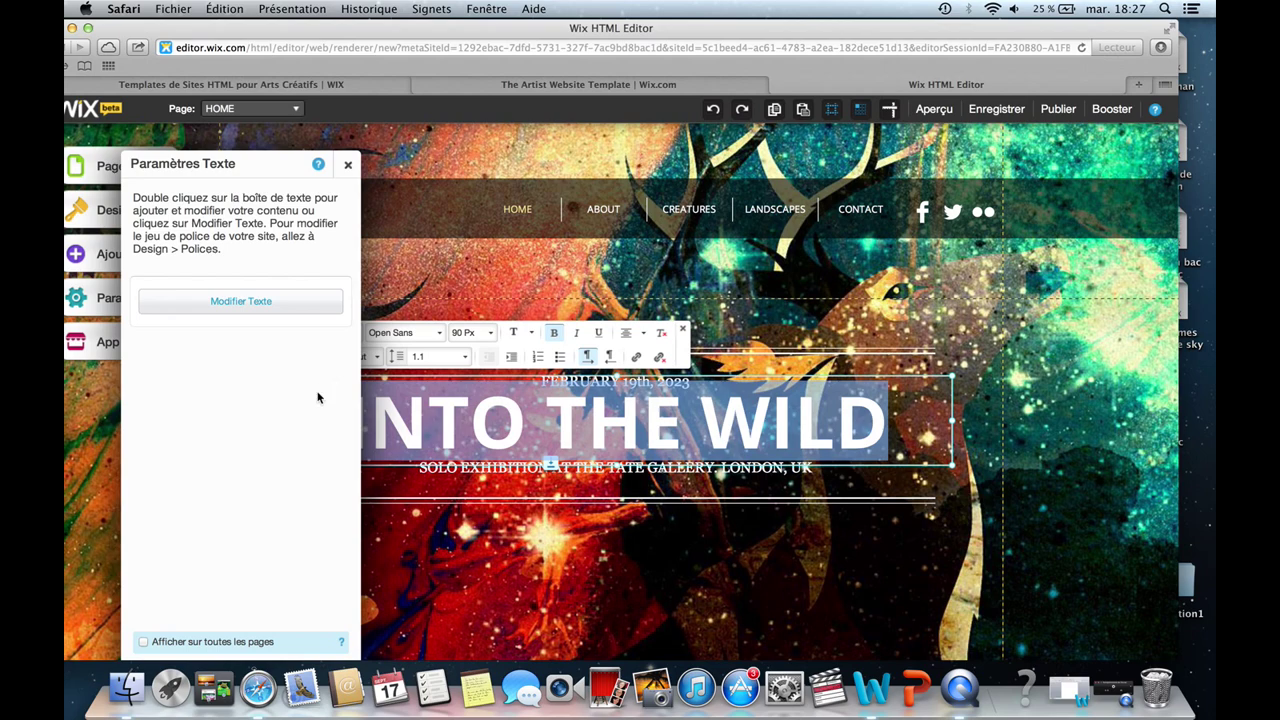
left_click(347, 165)
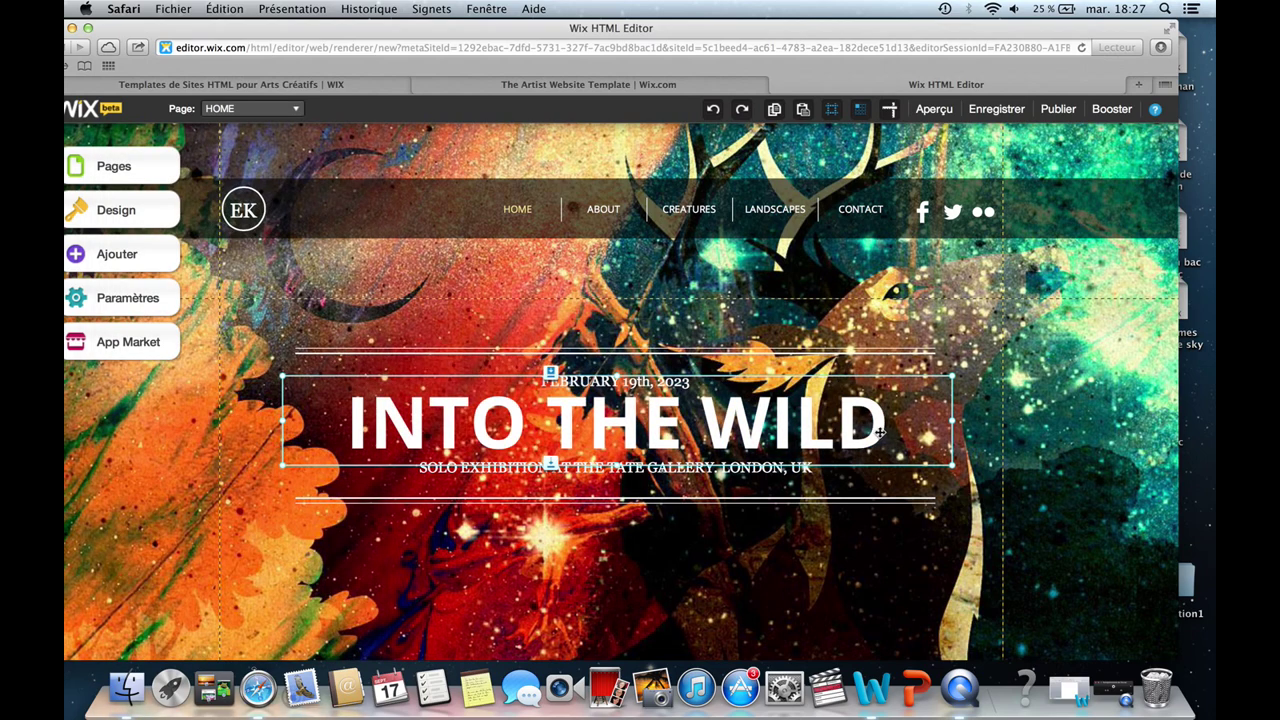
mouse_move(878, 432)
left_mouse_down()
mouse_move(350, 353)
mouse_move(722, 432)
mouse_move(878, 436)
left_mouse_up()
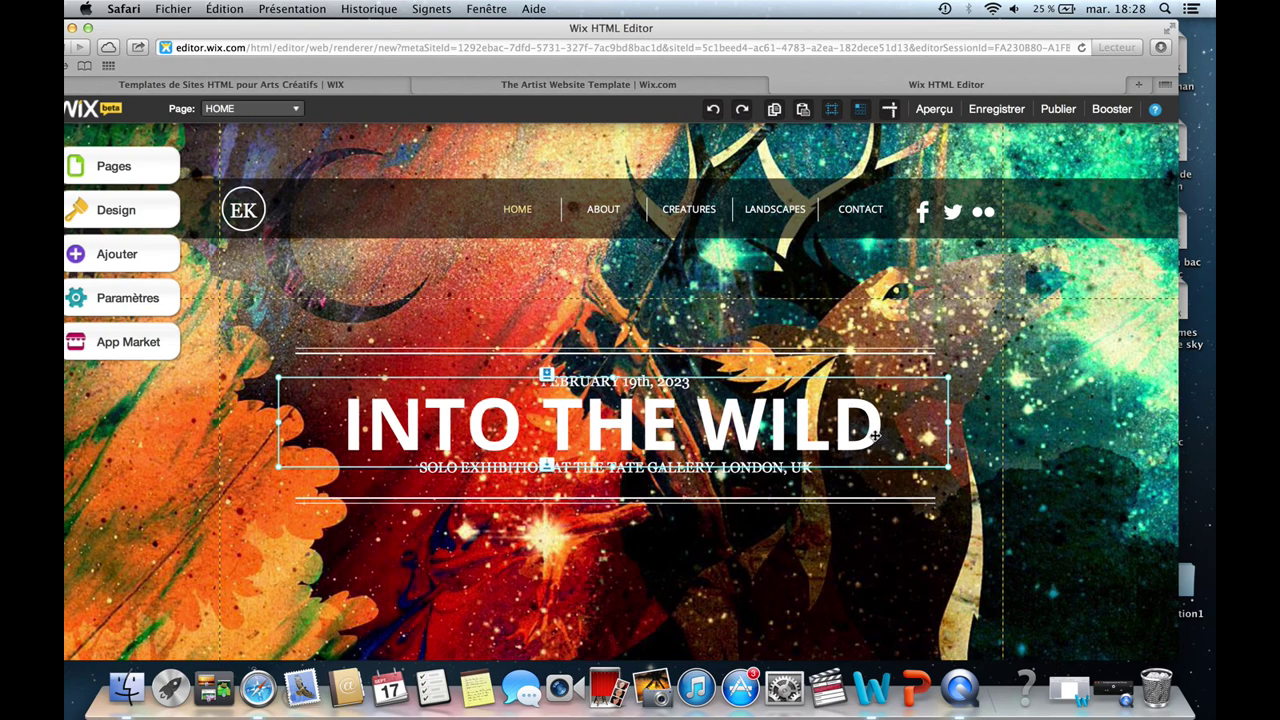
Erase the title text and retype it as 'SITE ESSAI'.
left_click(925, 467)
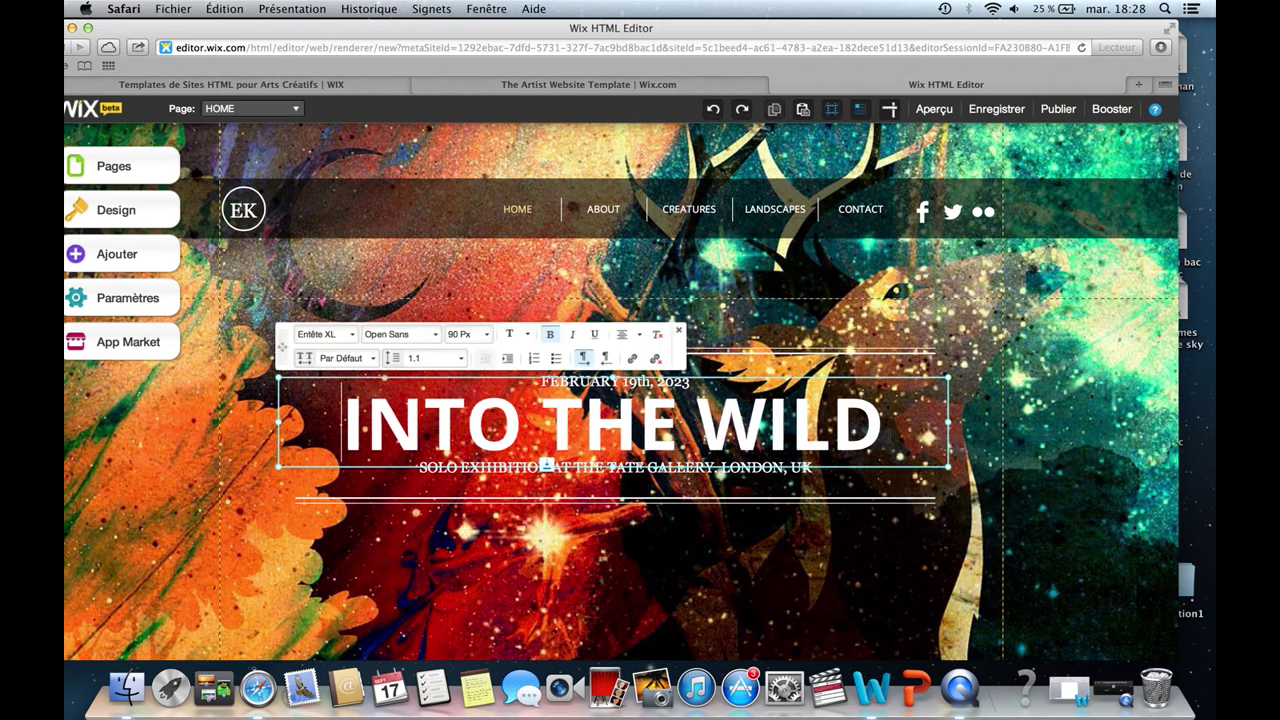
left_click(887, 431)
key("BackSpace")
key("BackSpace")
key("BackSpace")
key("BackSpace")
key("BackSpace")
key("BackSpace")
key("BackSpace")
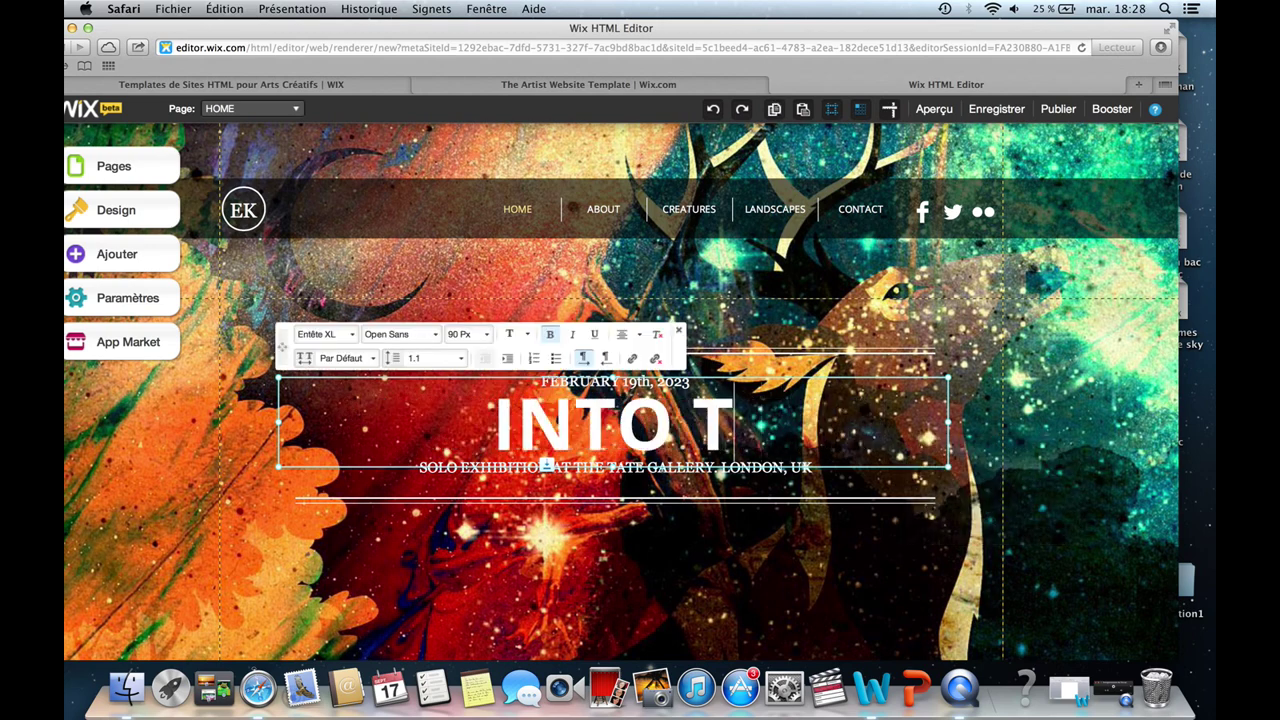
key("BackSpace")
key("BackSpace")
key("BackSpace")
key("BackSpace")
key("BackSpace")
key("BackSpace")
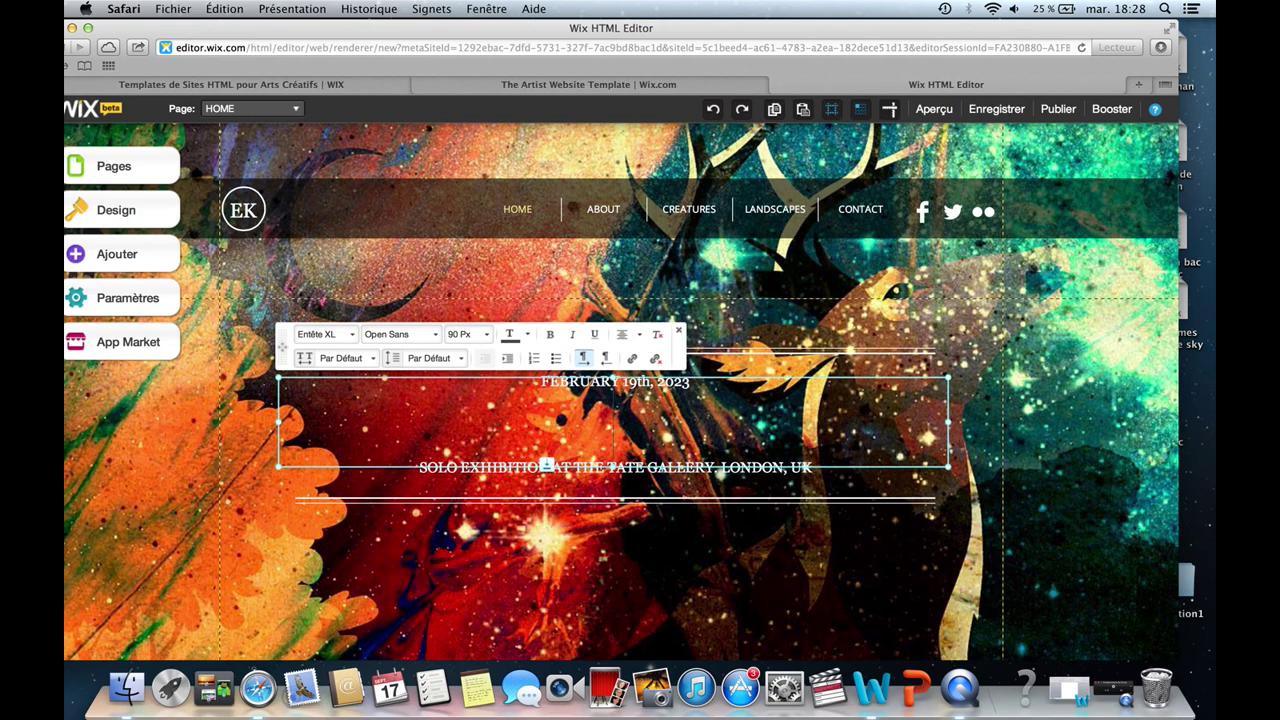
type("site")
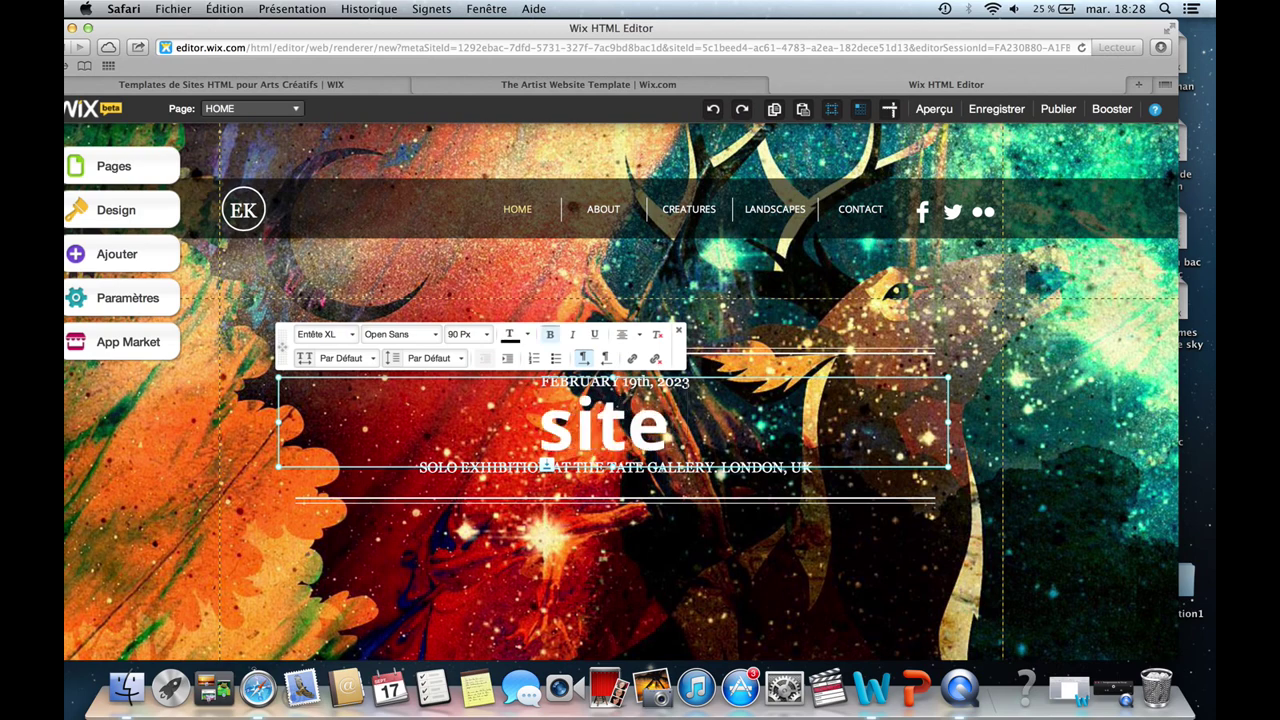
key("BackSpace")
key("BackSpace")
key("BackSpace")
key("BackSpace")
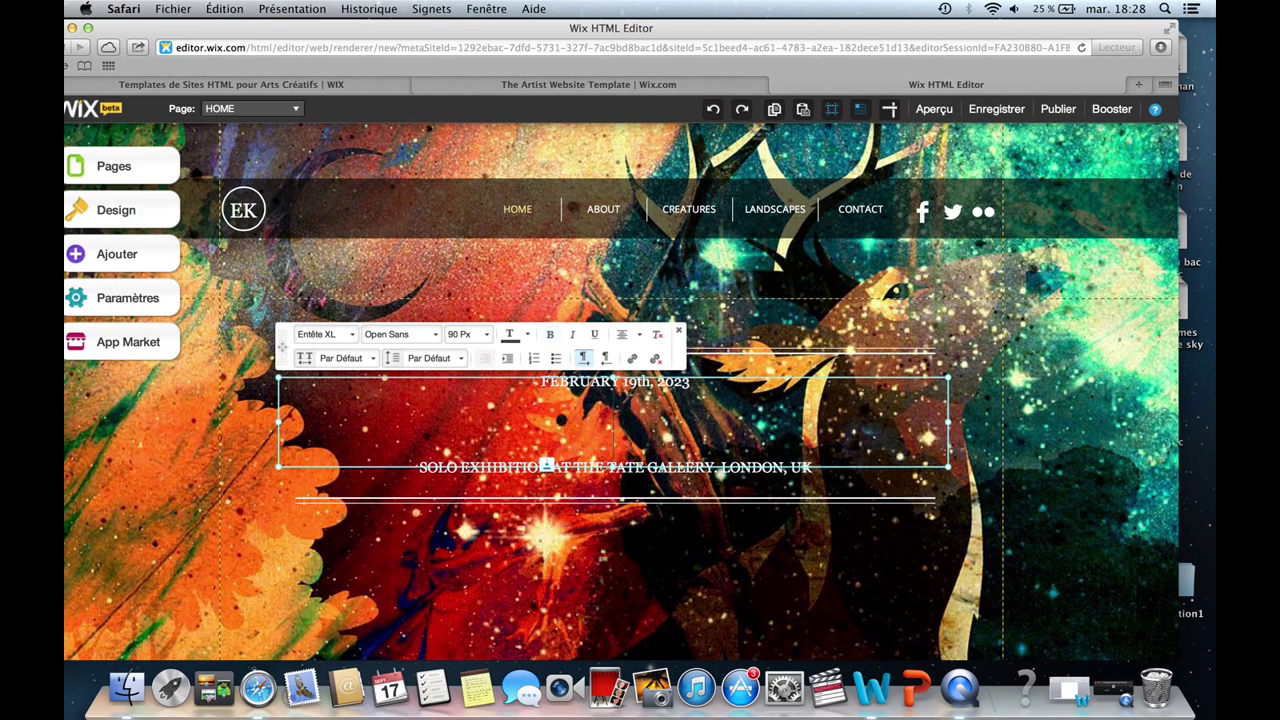
type("SITE")
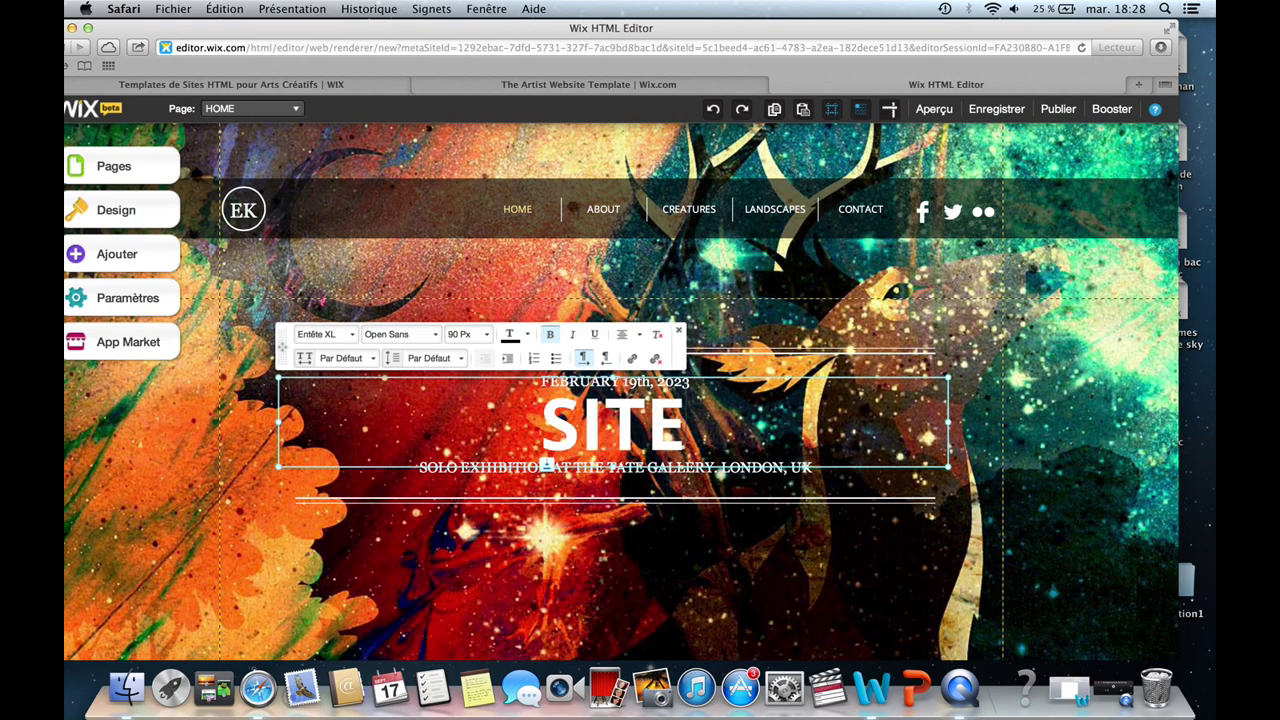
type(" ESSA")
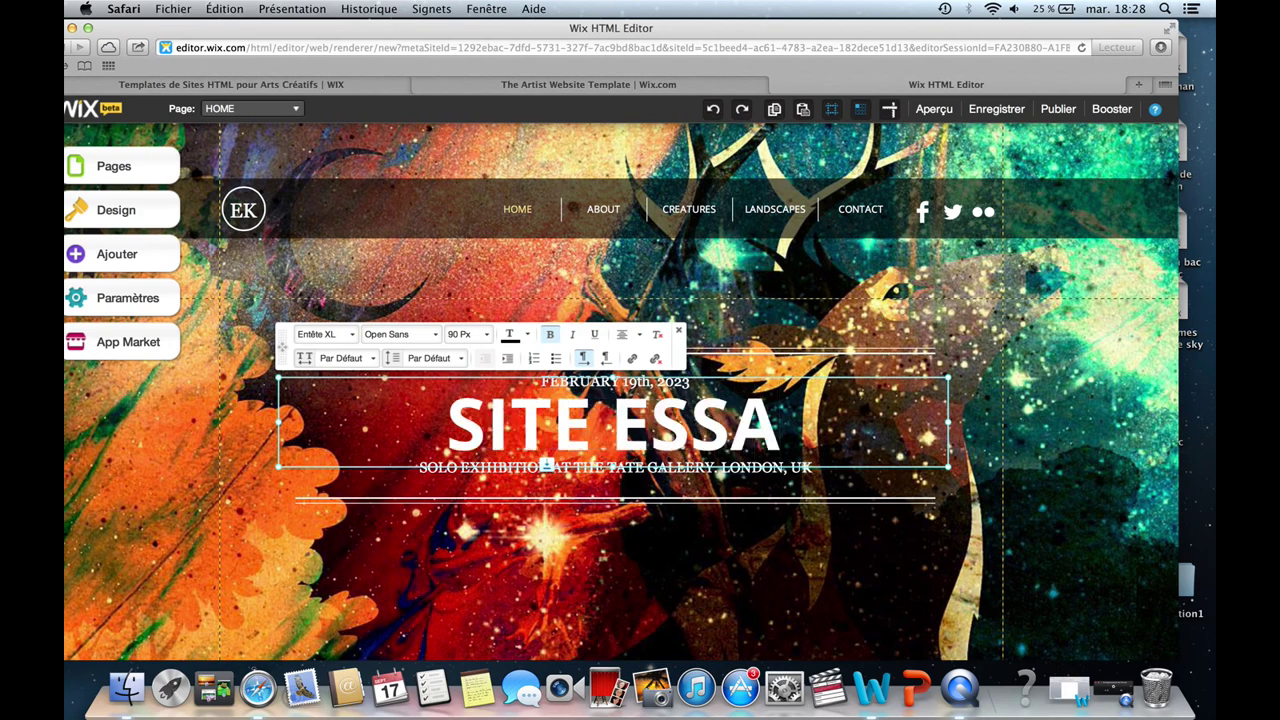
type("I")
Replace the Tate Gallery subtitle with 'site dessai pour tutoriel' and exit text editing.
left_click(792, 575)
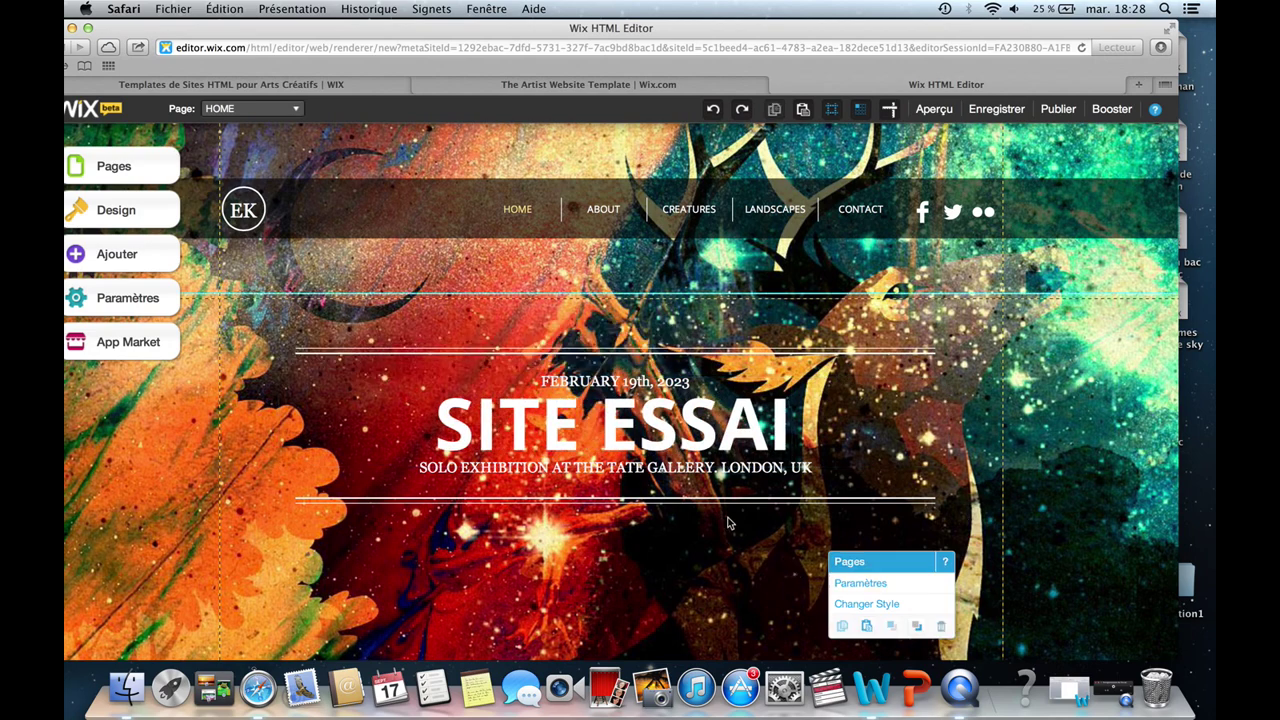
left_click(669, 479)
left_click(742, 506)
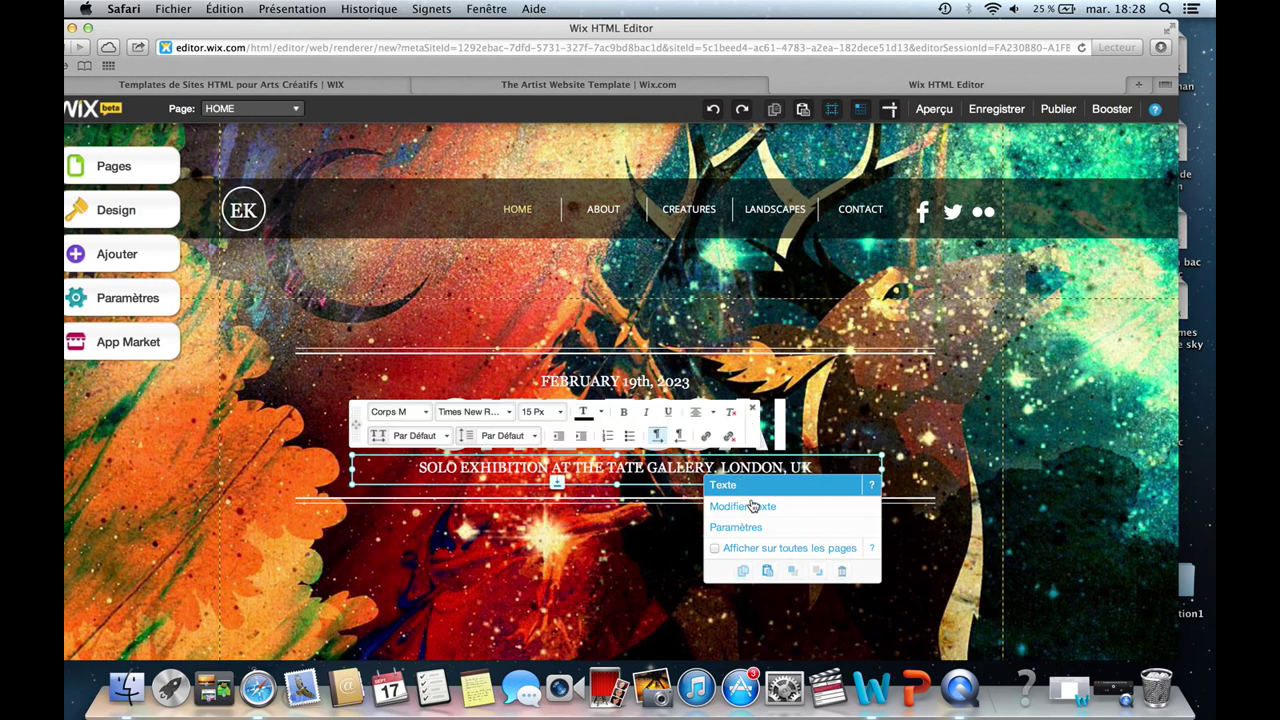
left_click_drag(826, 476, 732, 423)
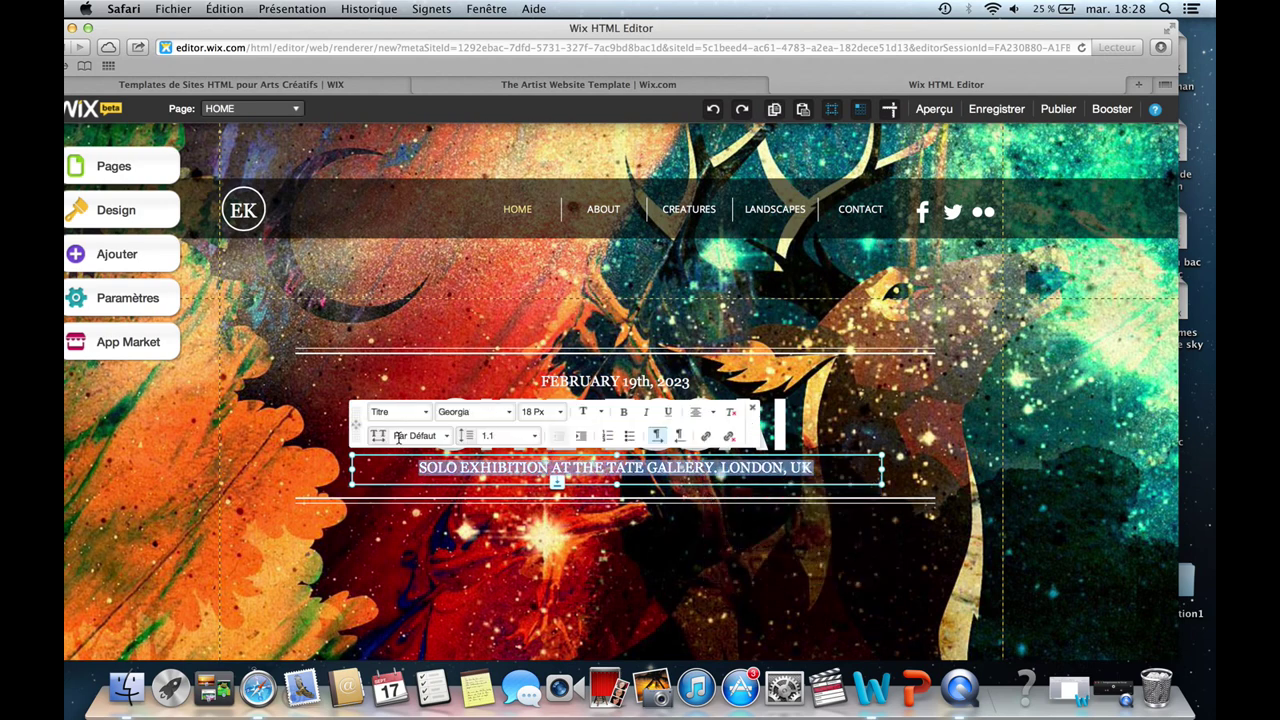
type("si")
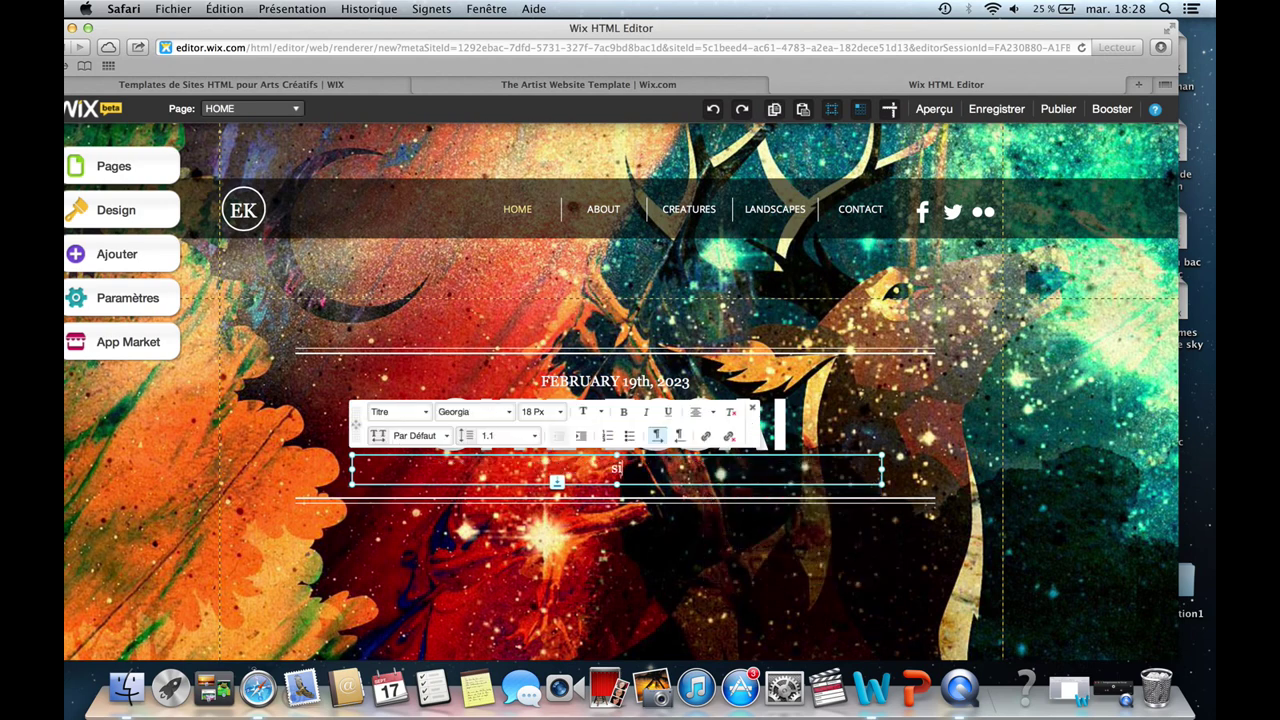
type("te dessai pour tutoriel")
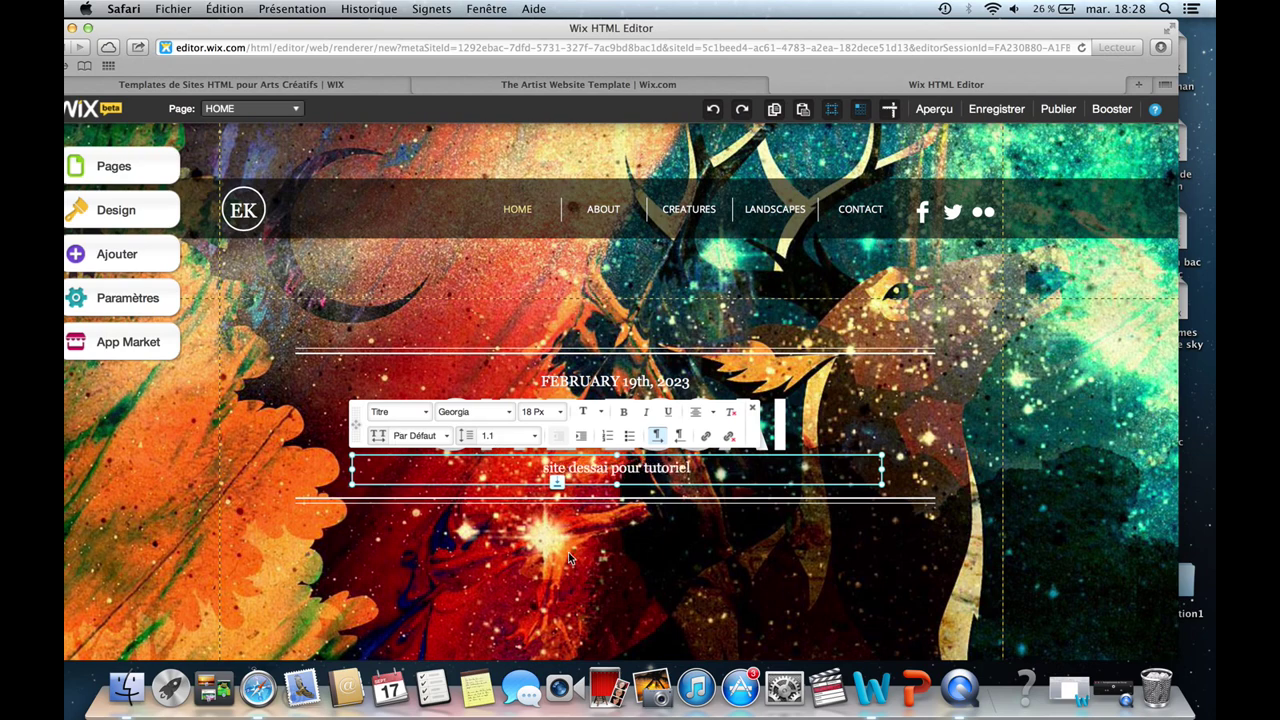
left_click(609, 310)
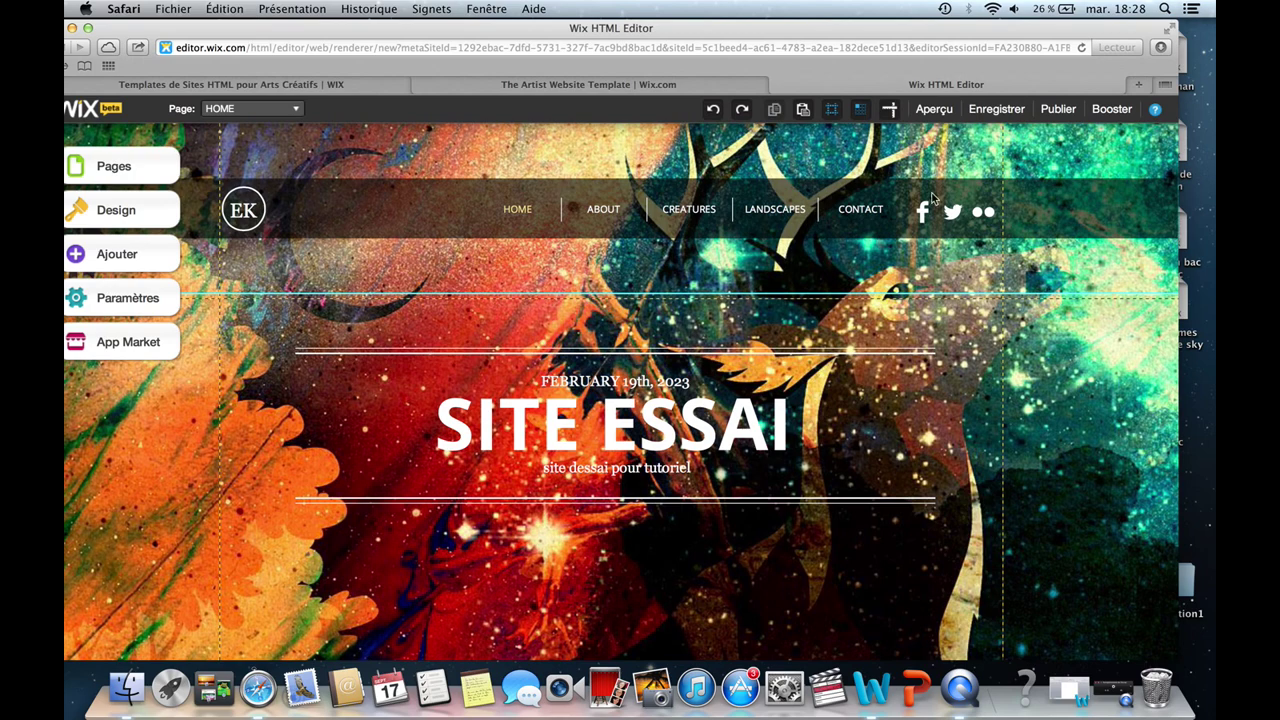
Open the Design colour palettes from the side panel.
left_click(964, 224)
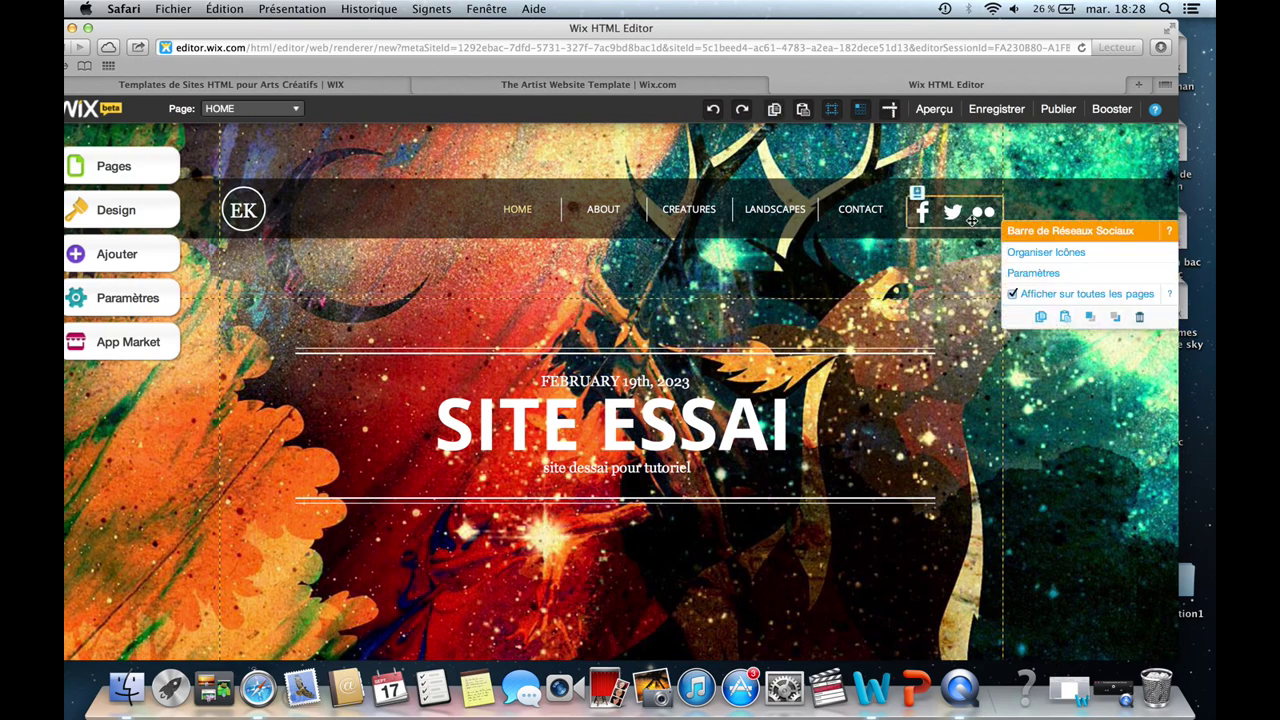
left_click(116, 167)
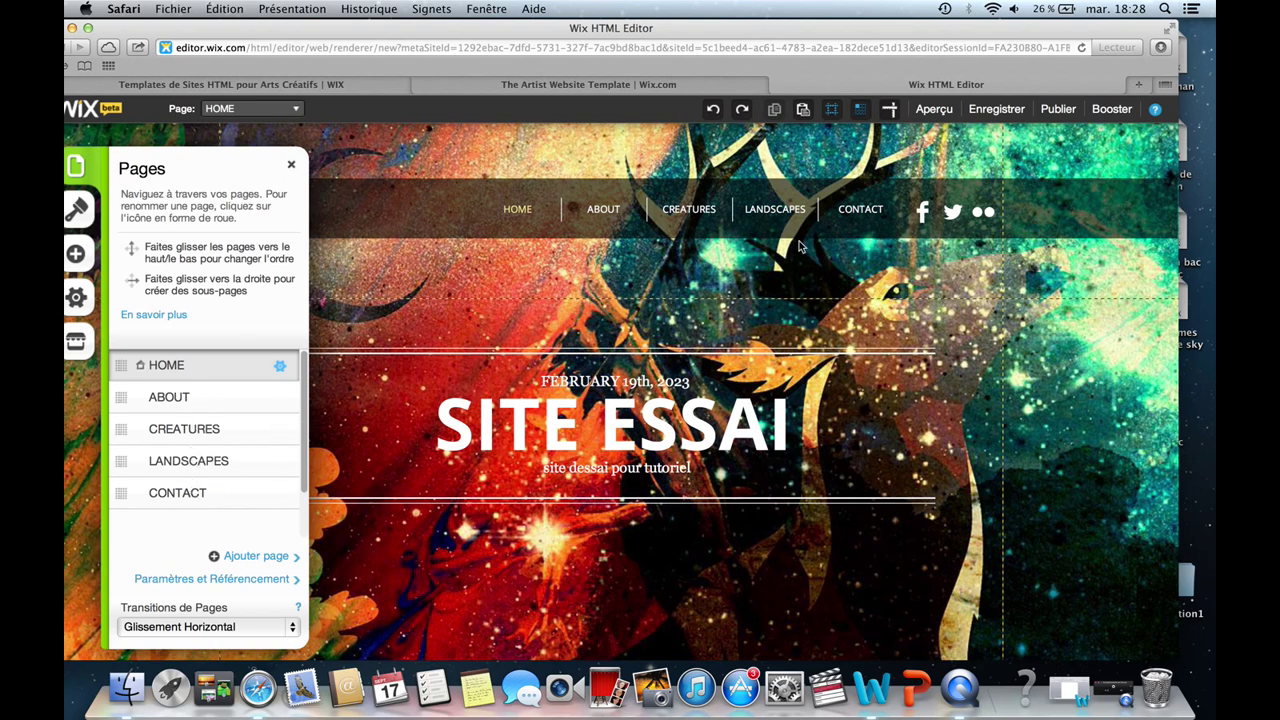
left_click(88, 212)
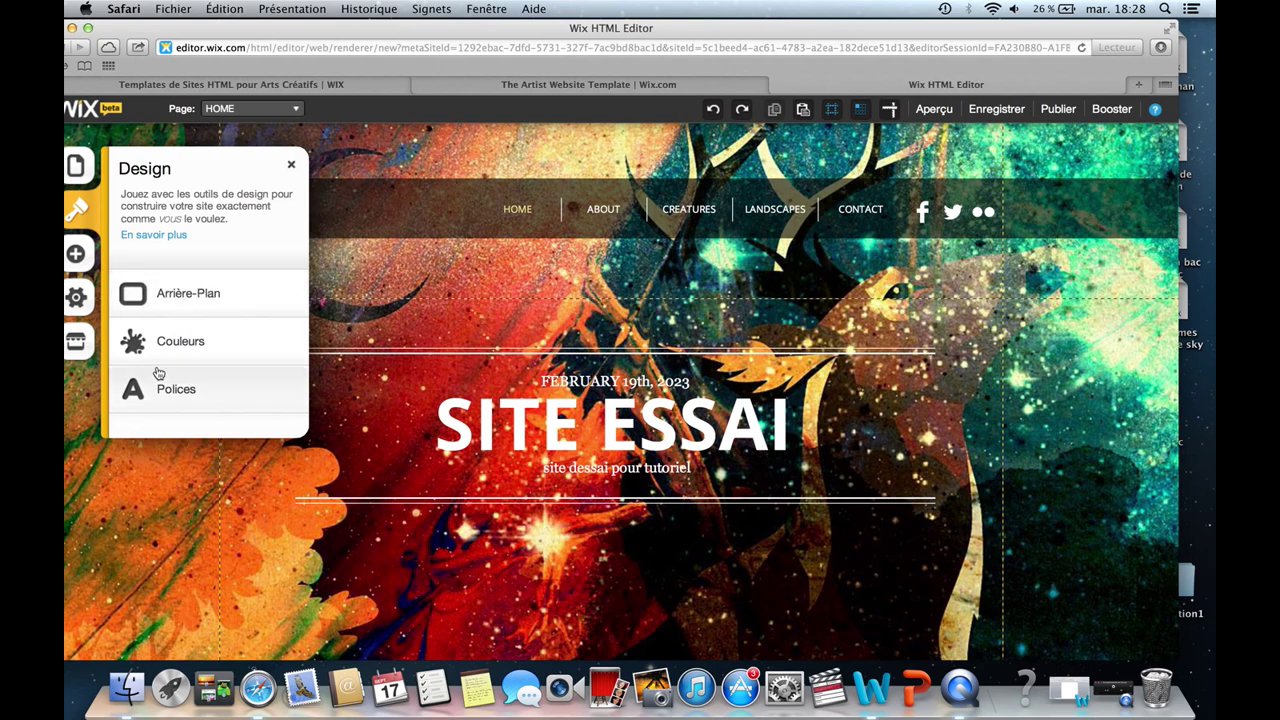
left_click(199, 348)
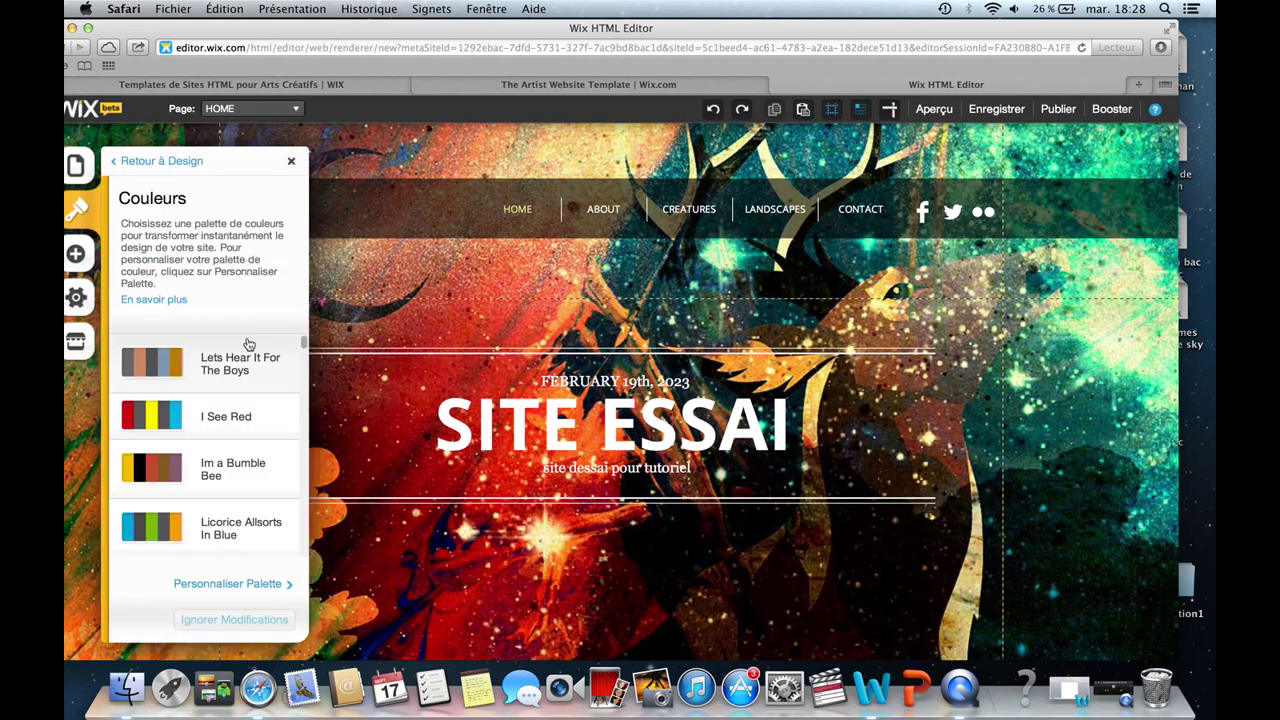
Try four palettes such as I See Red and Im a Bumble Bee, then discard the changes.
left_click(257, 375)
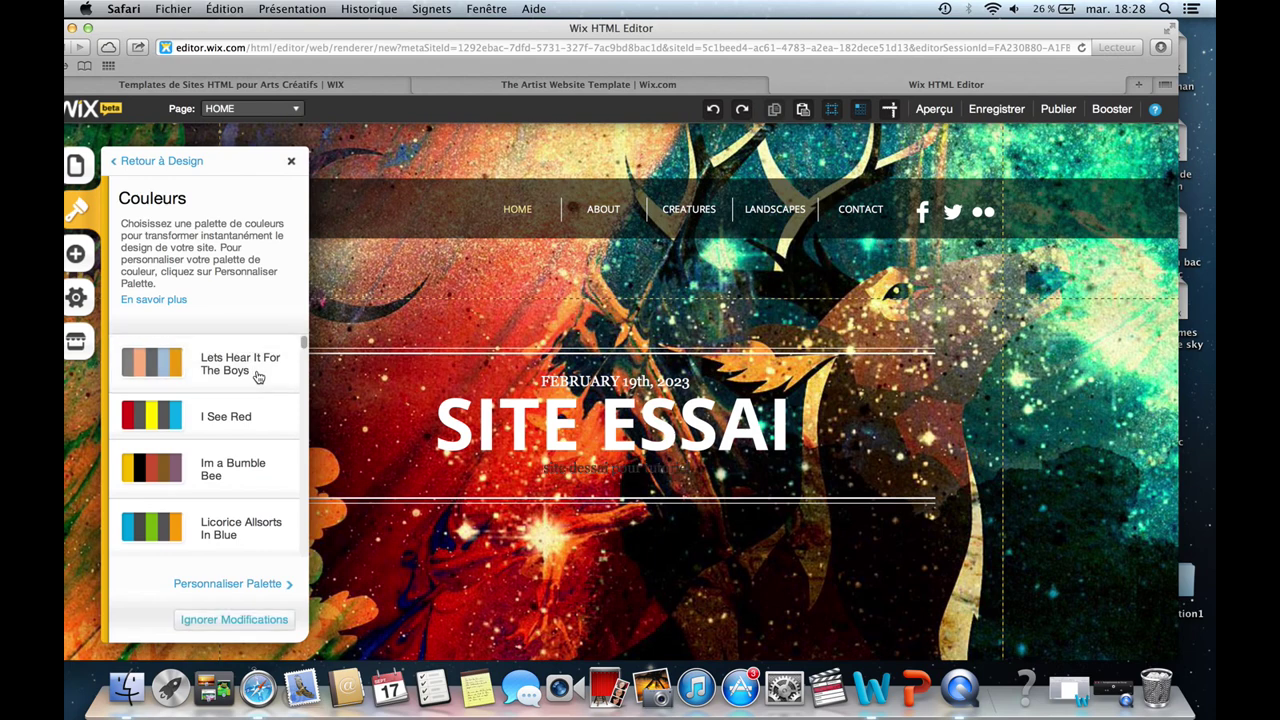
left_click(257, 412)
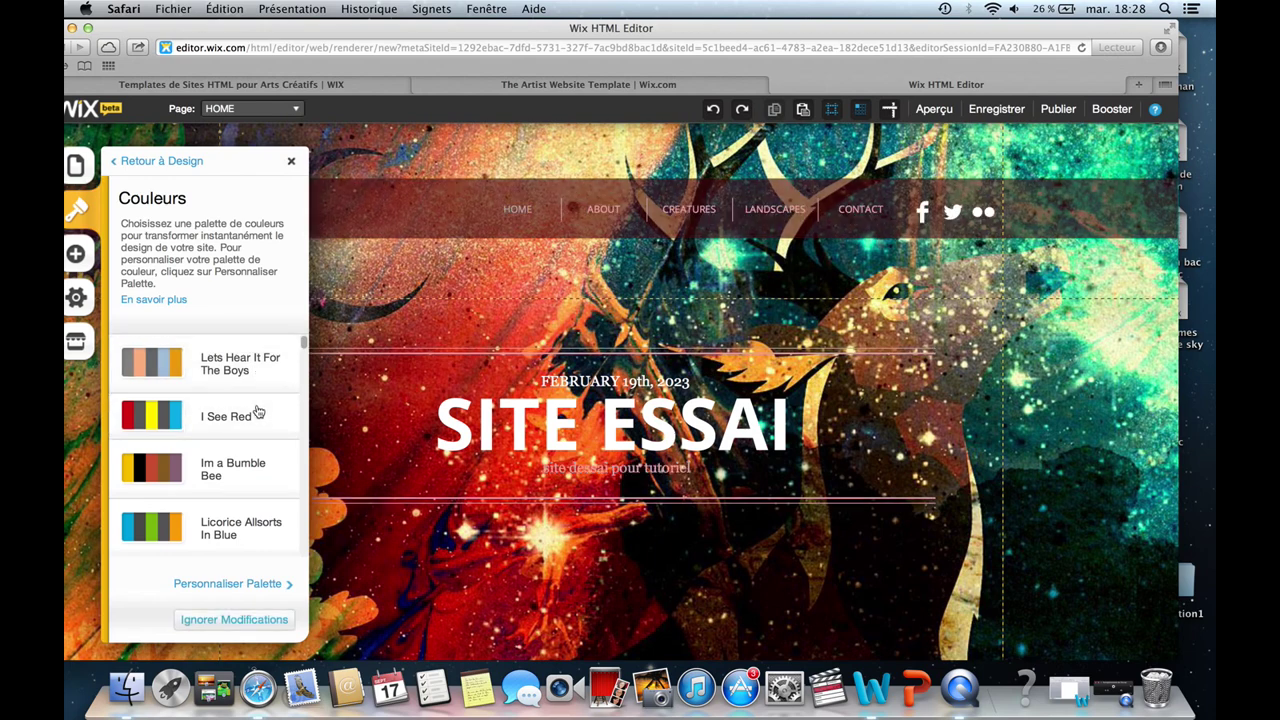
left_click(257, 474)
left_click(233, 538)
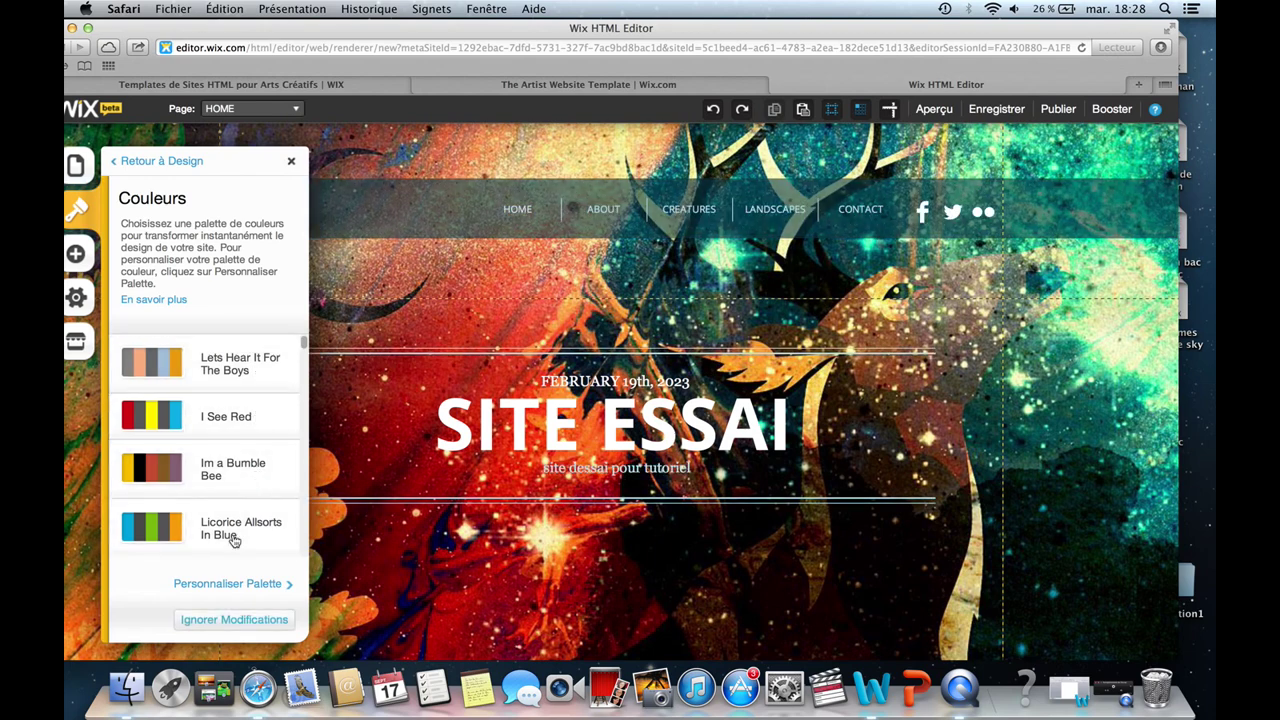
left_click(234, 619)
left_click(70, 248)
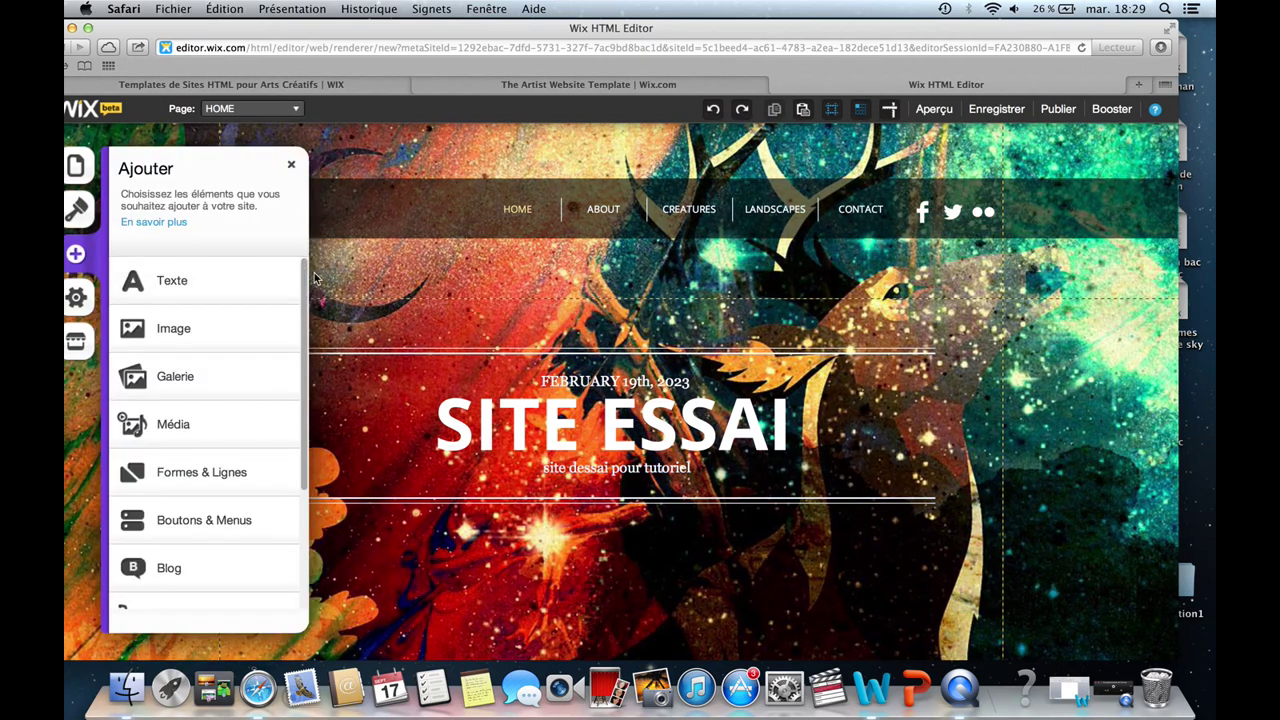
Browse the Ajouter list, peek at Média, then show the Réseaux Sociaux elements.
left_click_drag(302, 273, 300, 348)
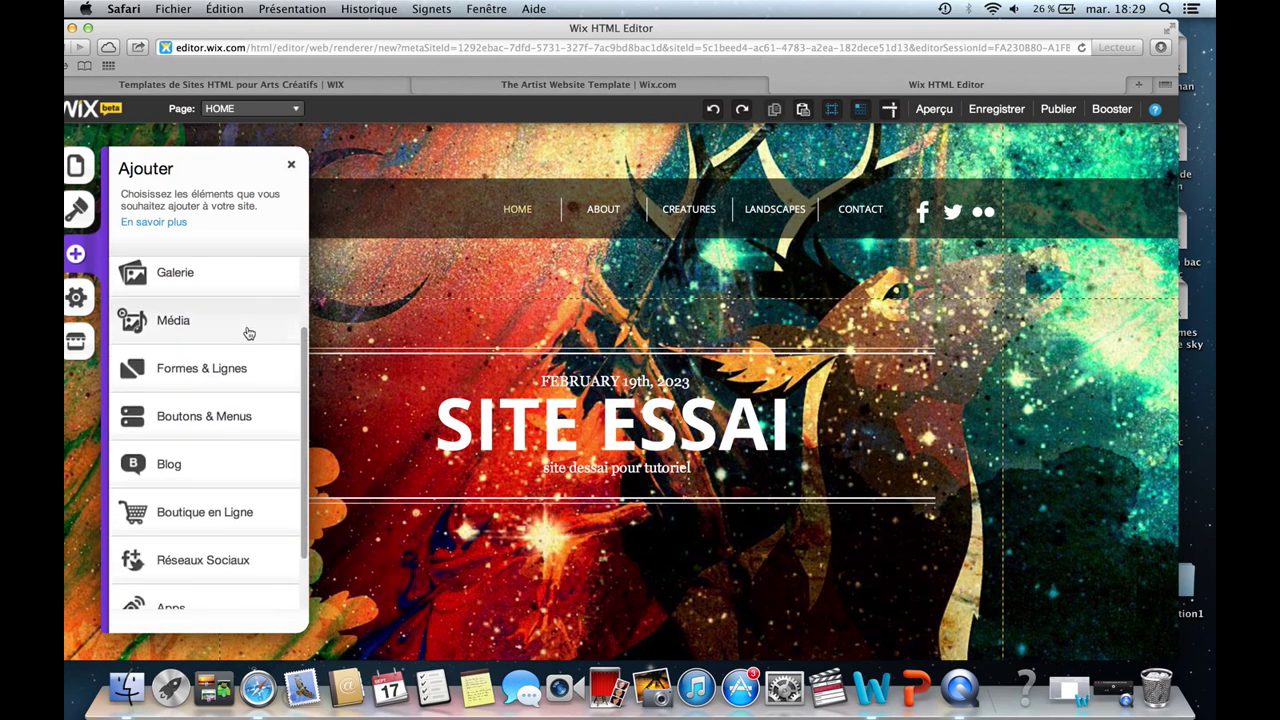
left_click(248, 333)
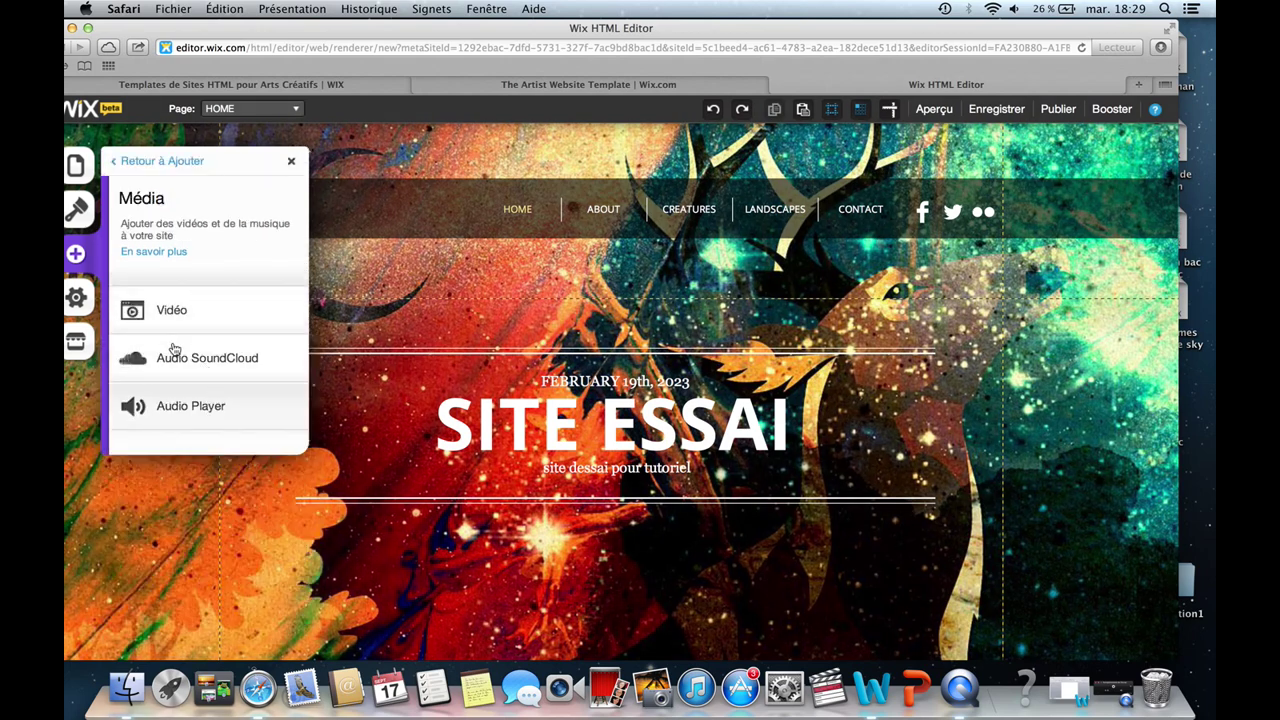
left_click(77, 256)
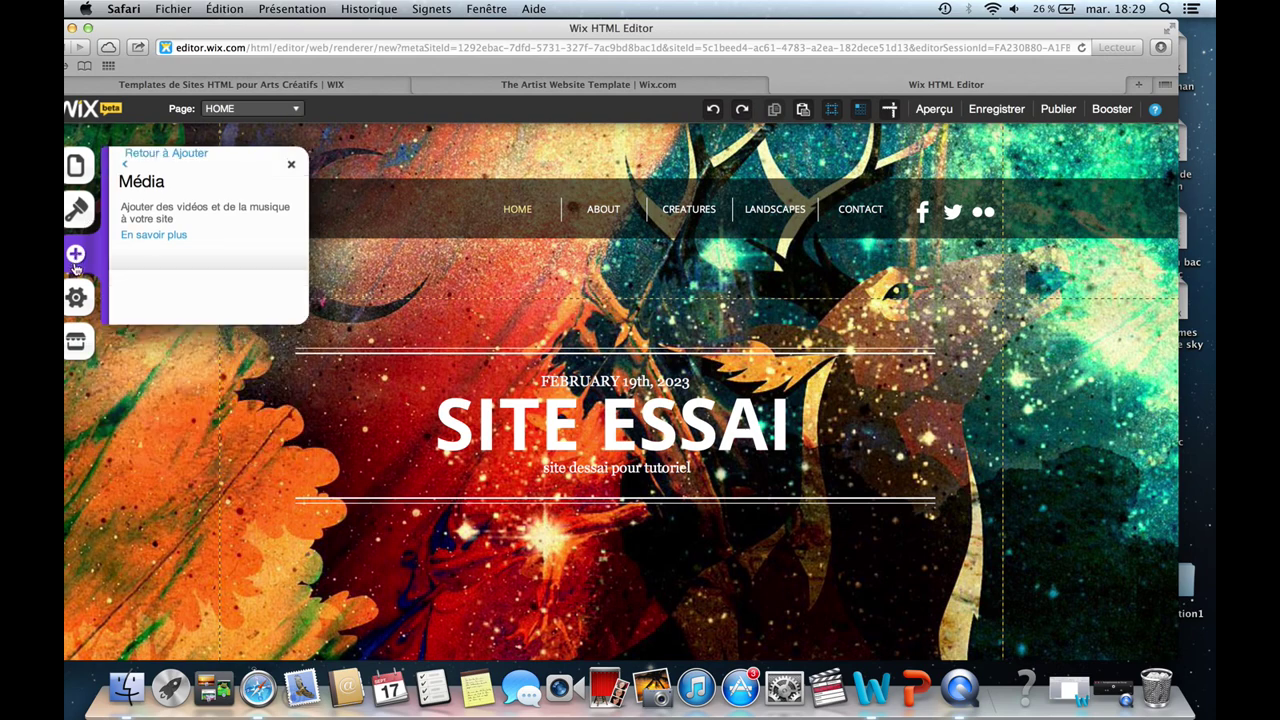
left_click_drag(300, 328, 312, 458)
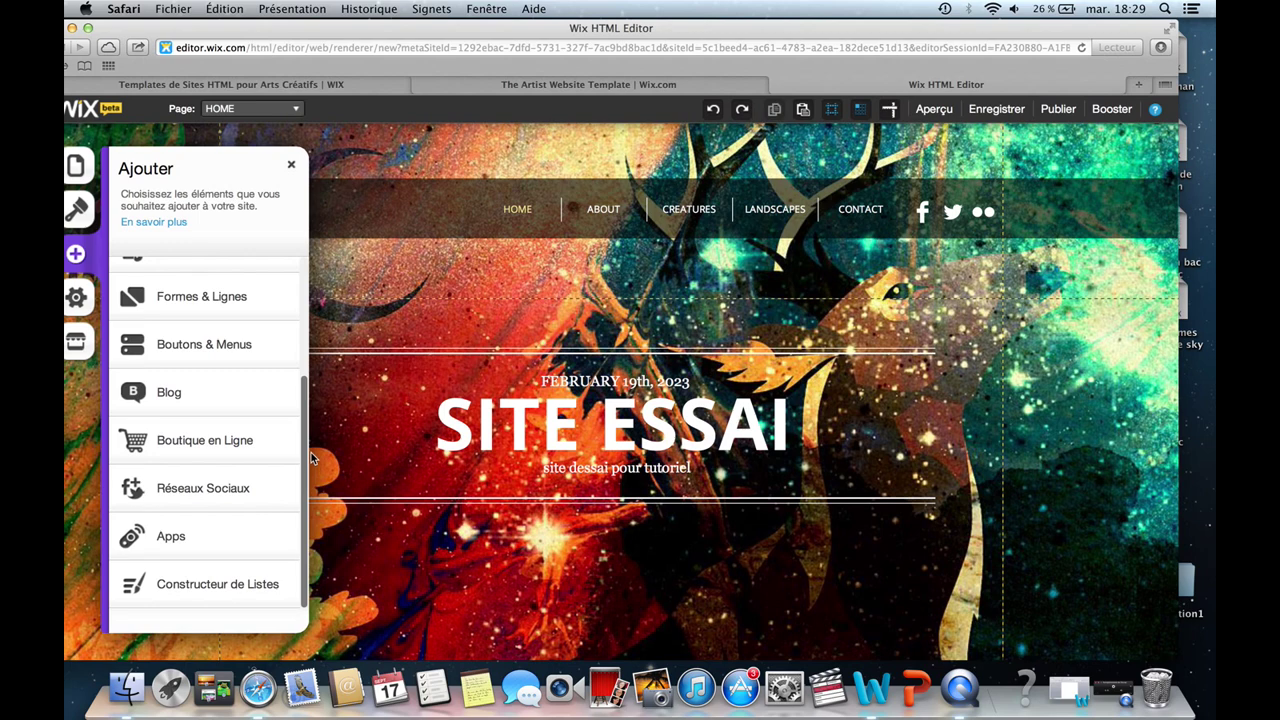
left_click(280, 490)
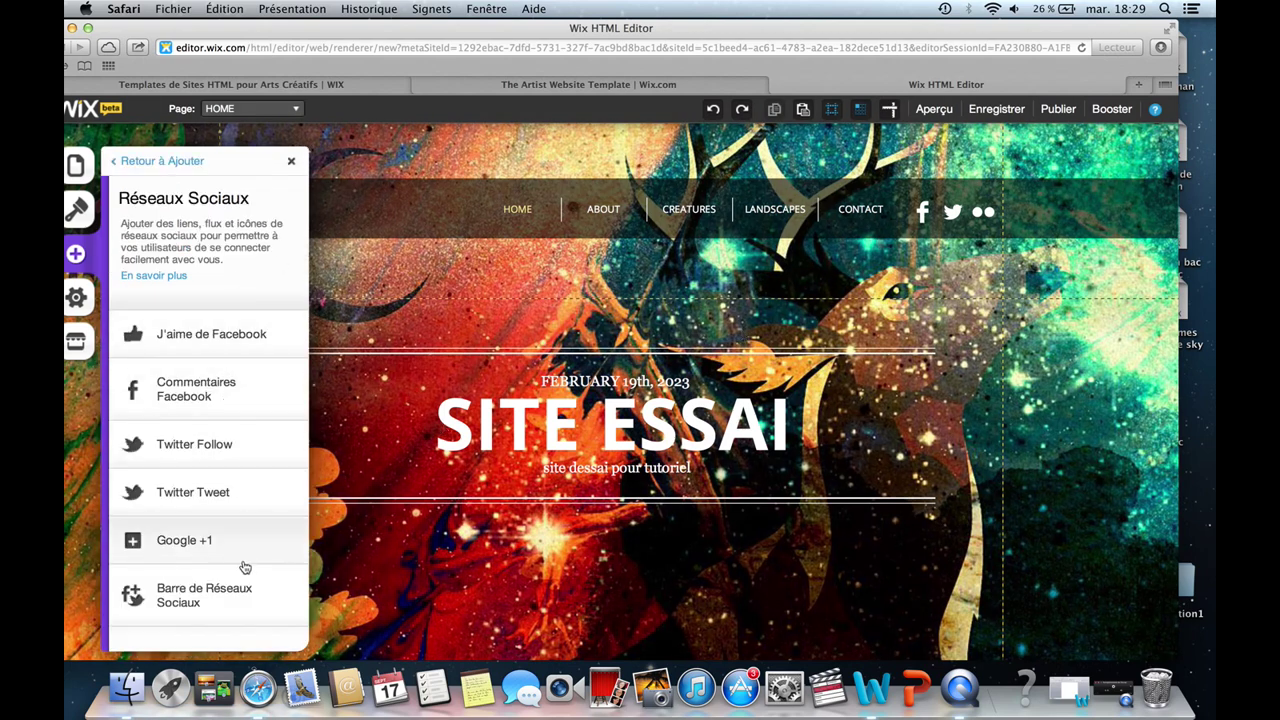
Place a new Barre de Réseaux Sociaux in the header and delete the old Facebook/Twitter/Flickr bar.
left_click(240, 597)
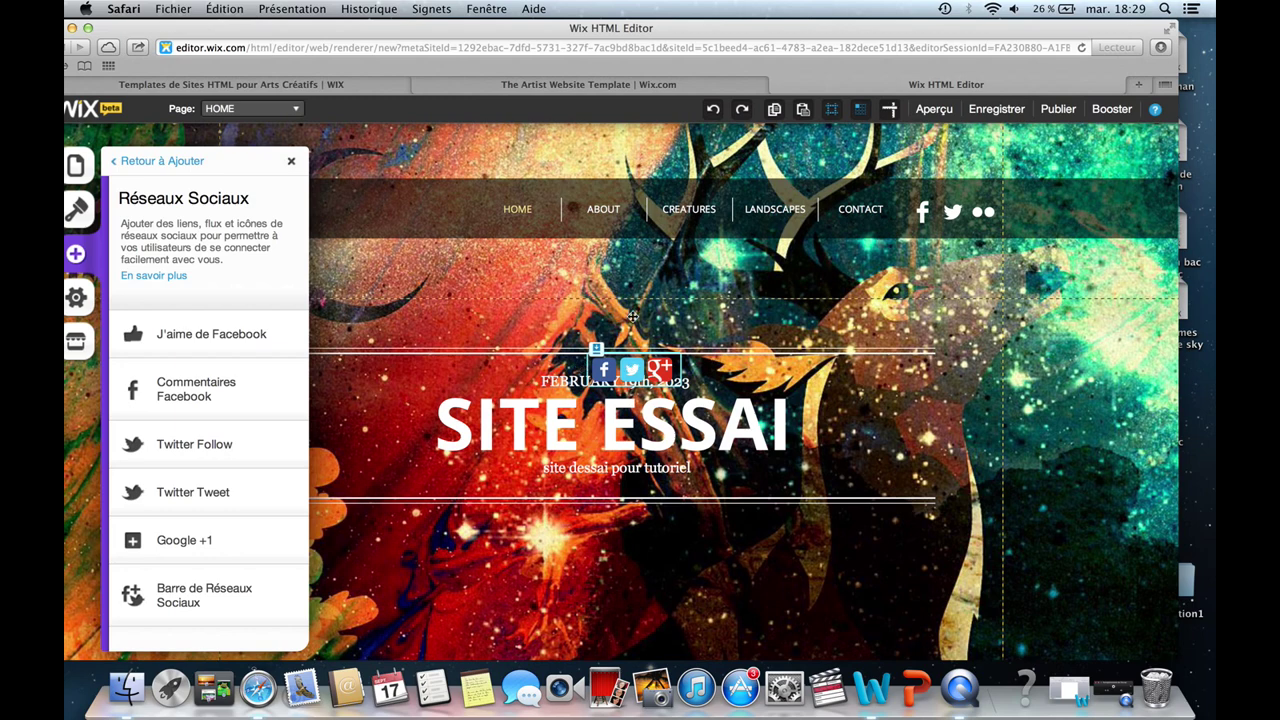
left_click_drag(630, 370, 918, 291)
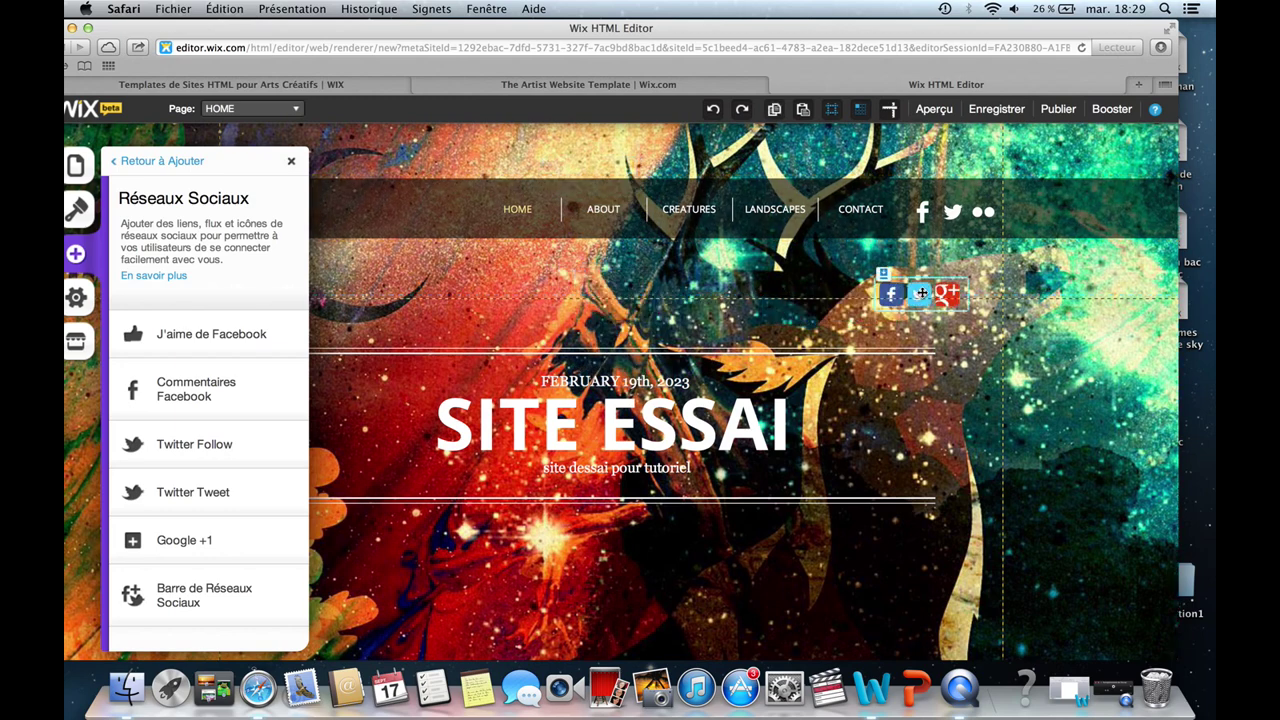
left_click(953, 210)
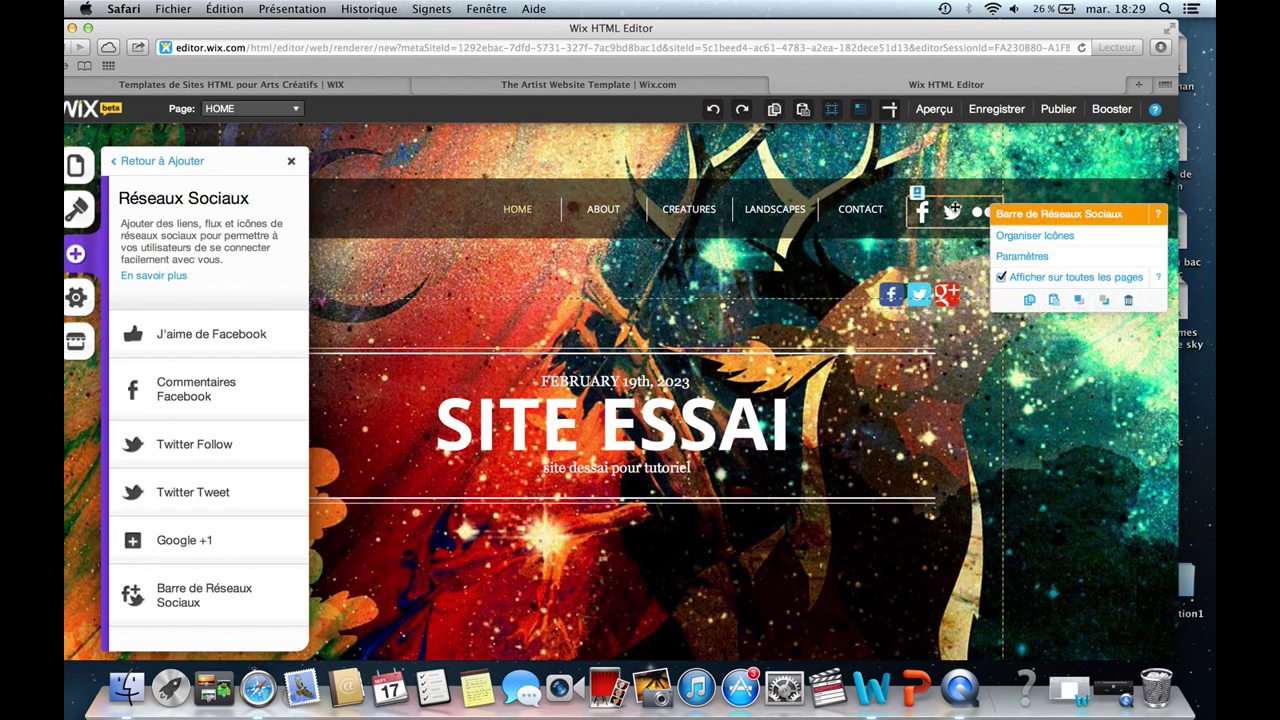
left_click(1128, 300)
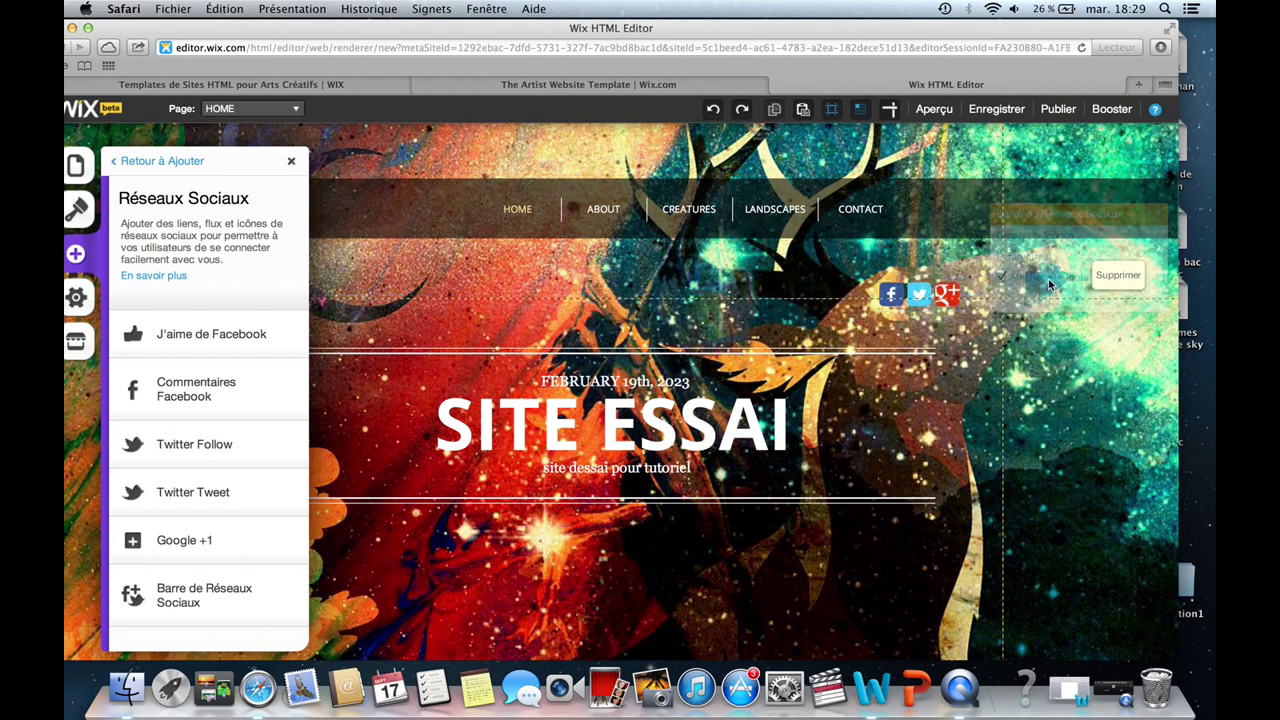
left_click_drag(927, 280, 955, 206)
left_click(947, 263)
left_click(945, 212)
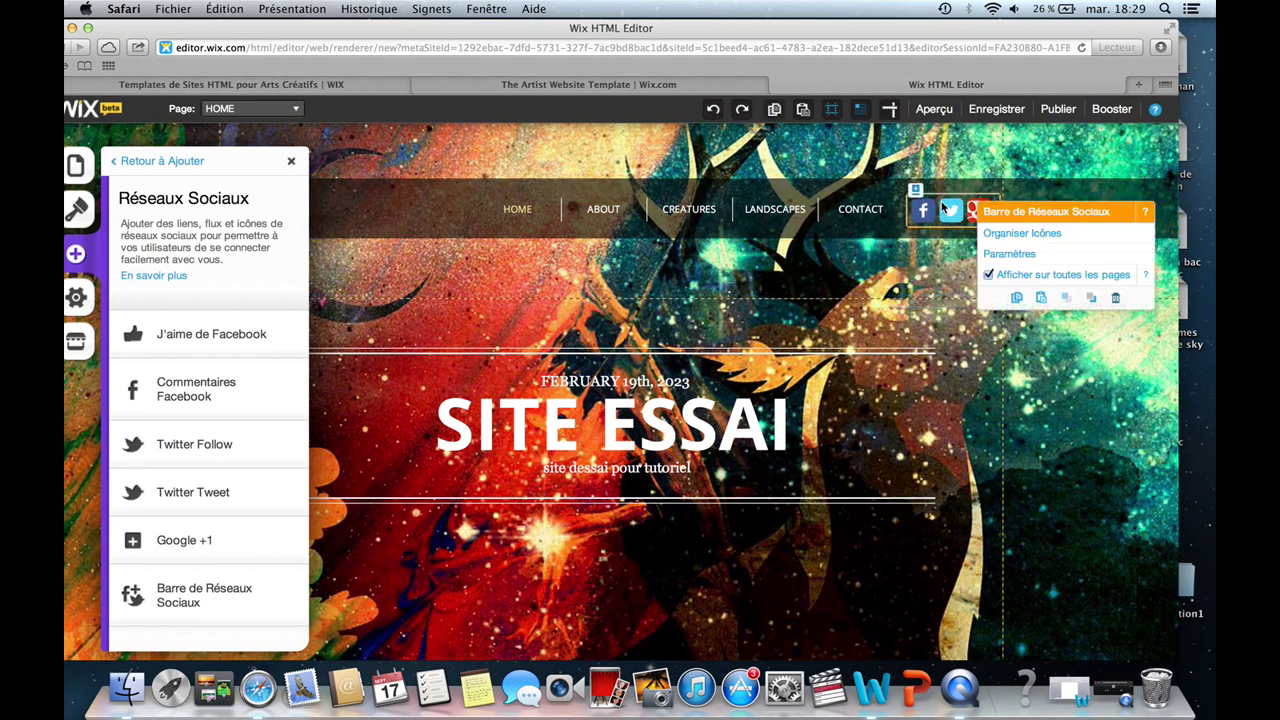
Change the social bar's Facebook icon to the Facebook Clean style.
left_click(1025, 233)
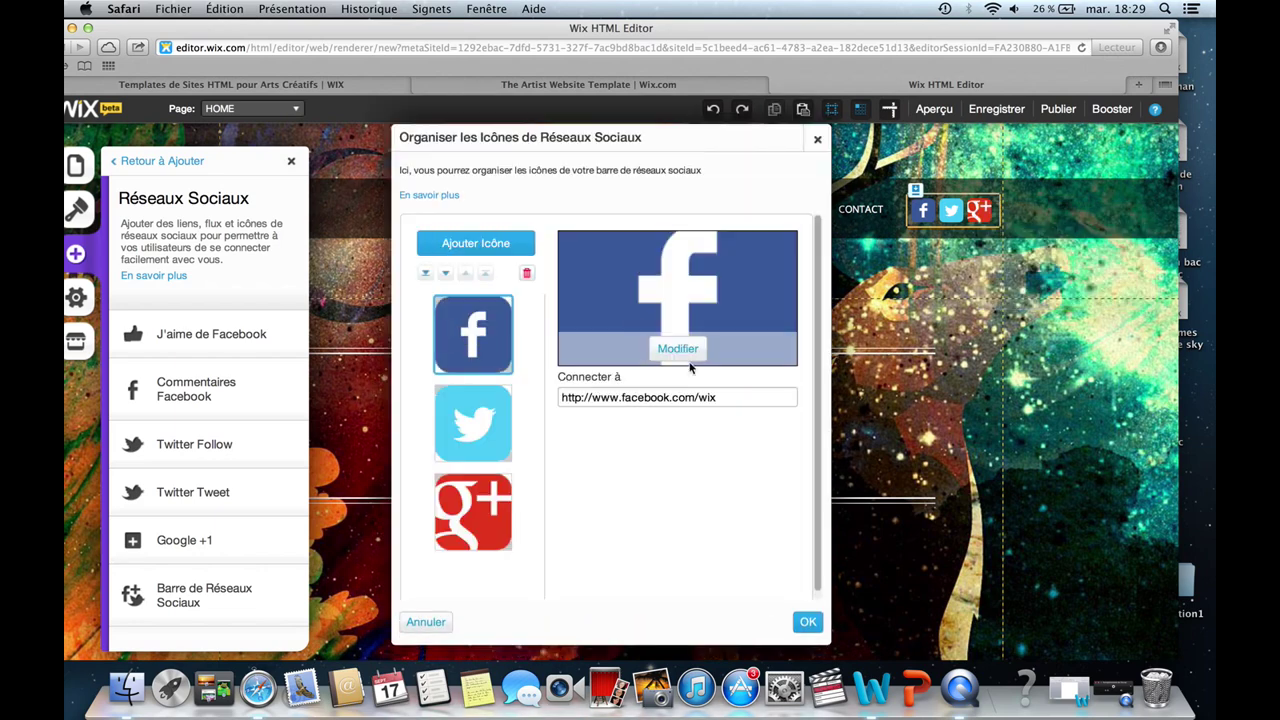
left_click(684, 349)
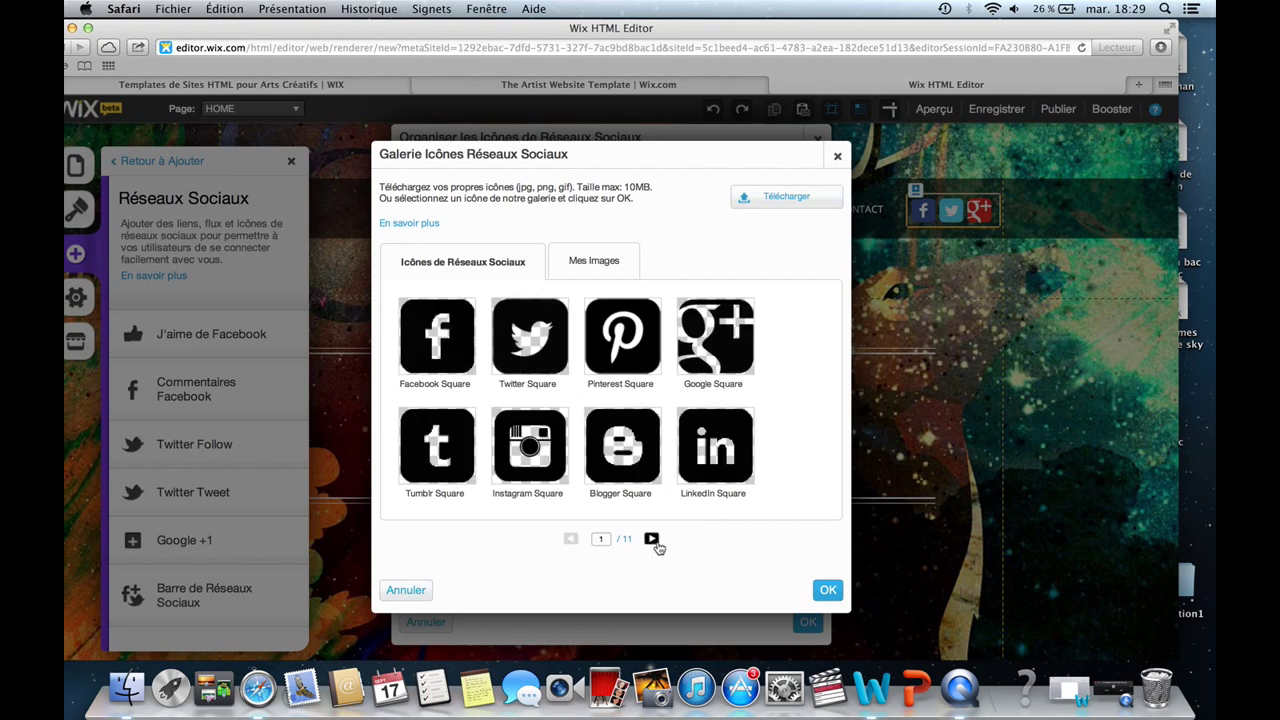
left_click(651, 539)
left_click(651, 539)
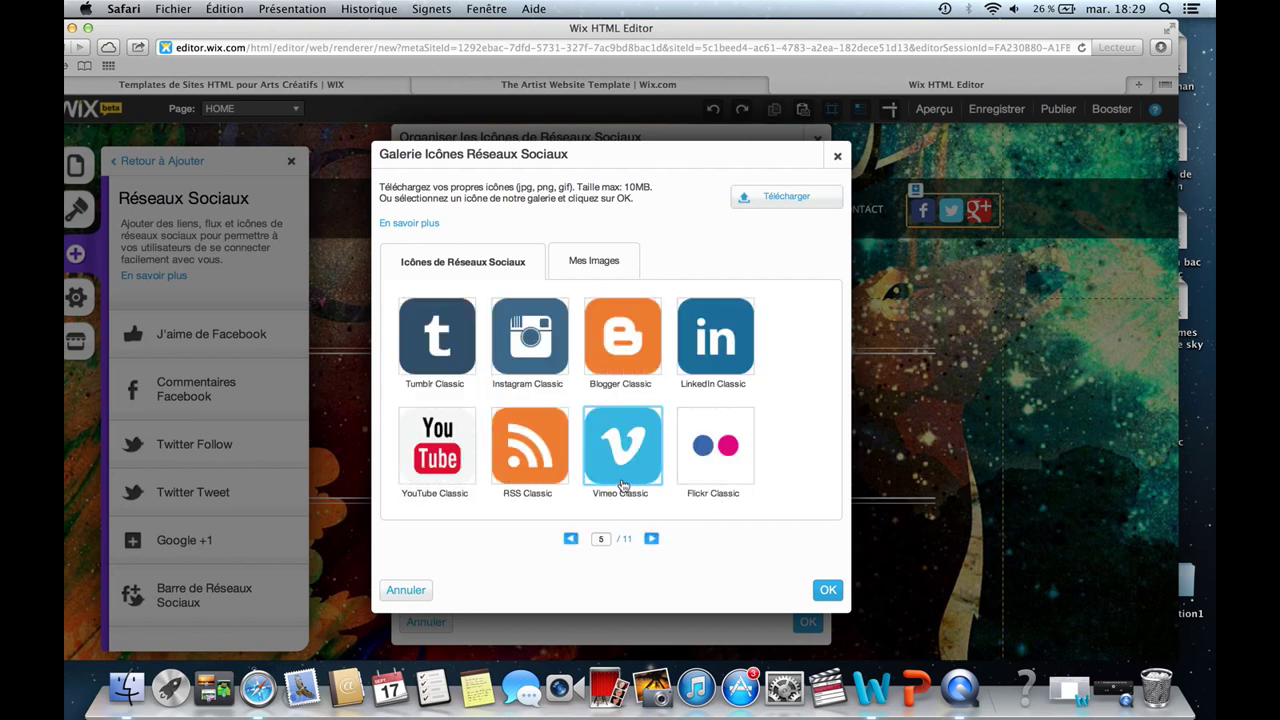
left_click(651, 539)
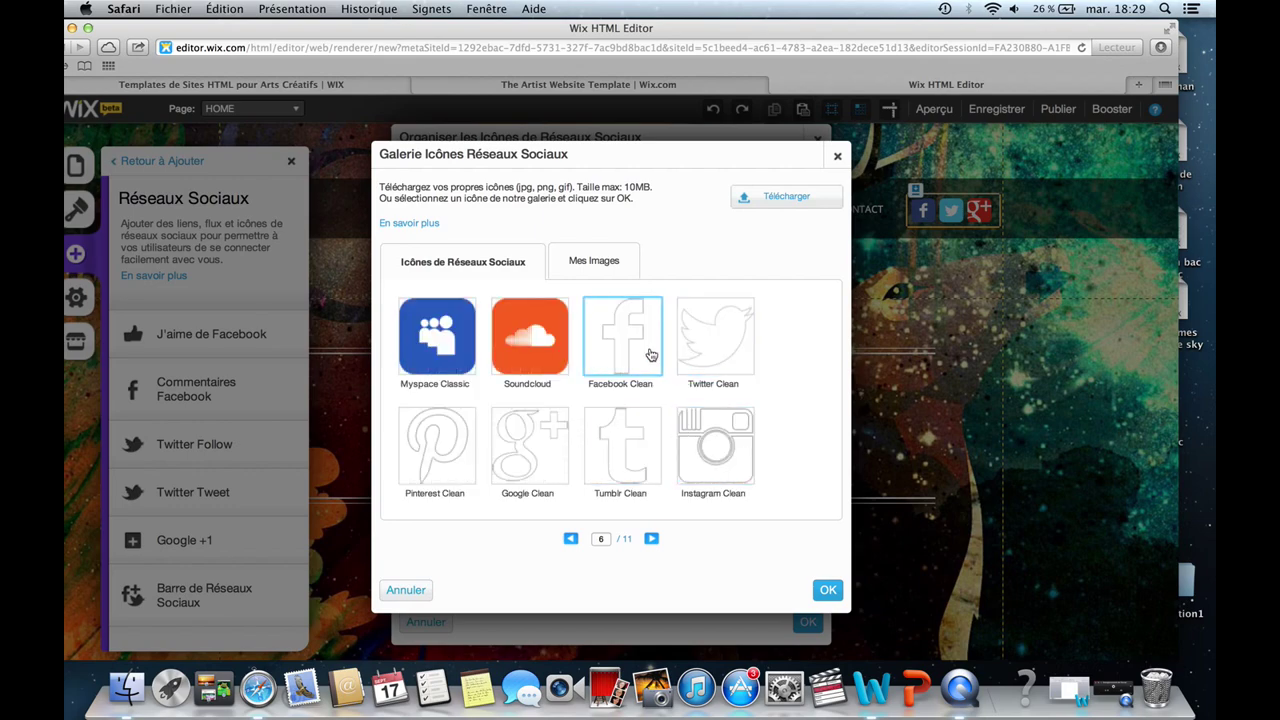
left_click(650, 355)
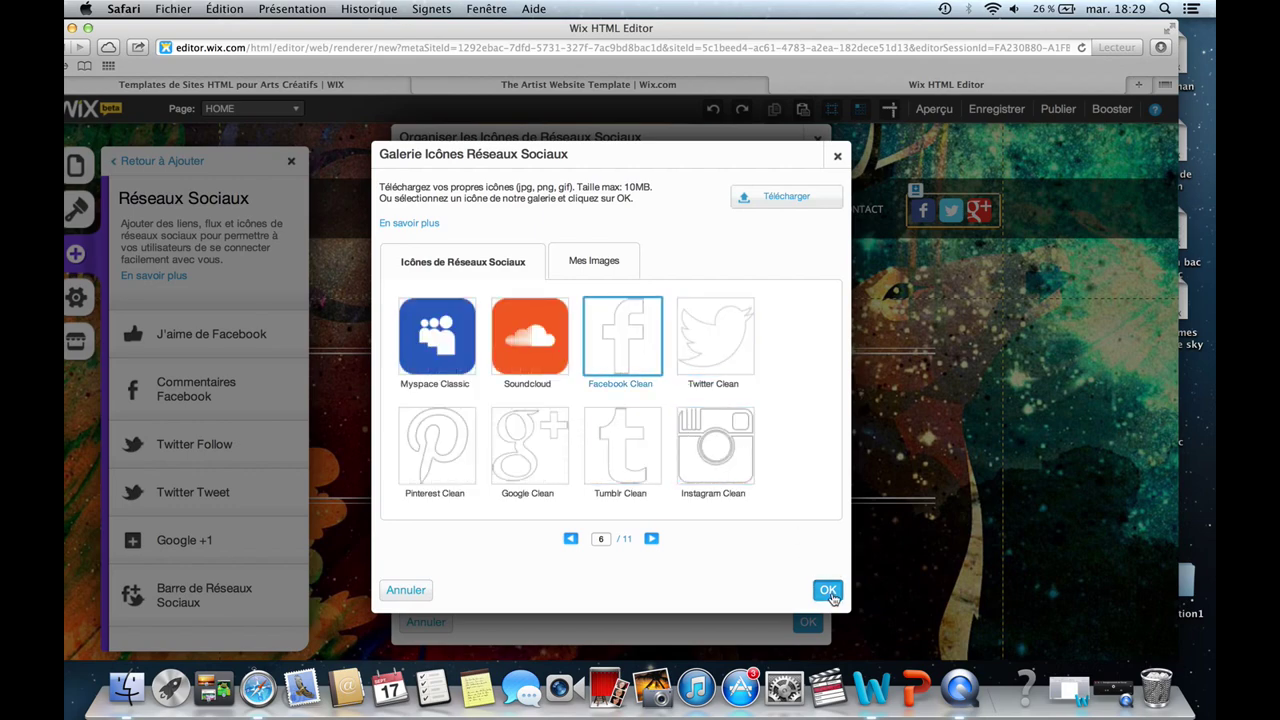
left_click(828, 590)
Change the Twitter icon to the Twitter Clean style.
left_click(508, 412)
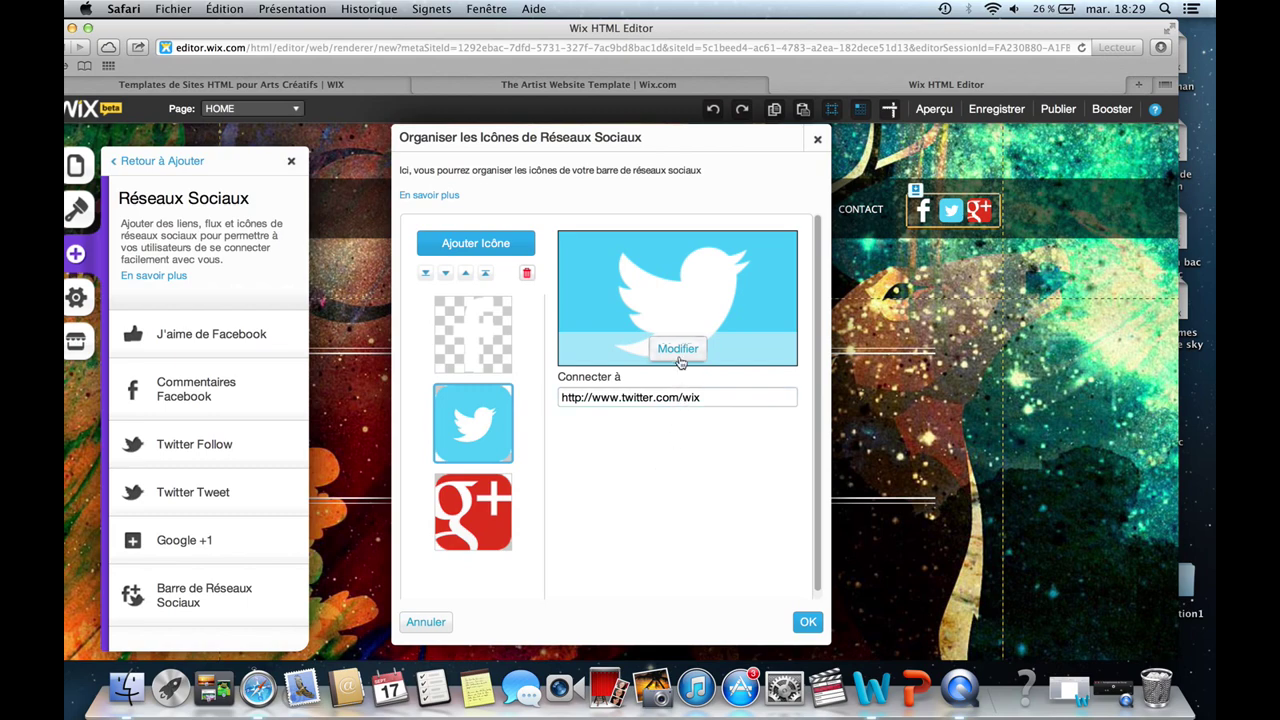
left_click(684, 352)
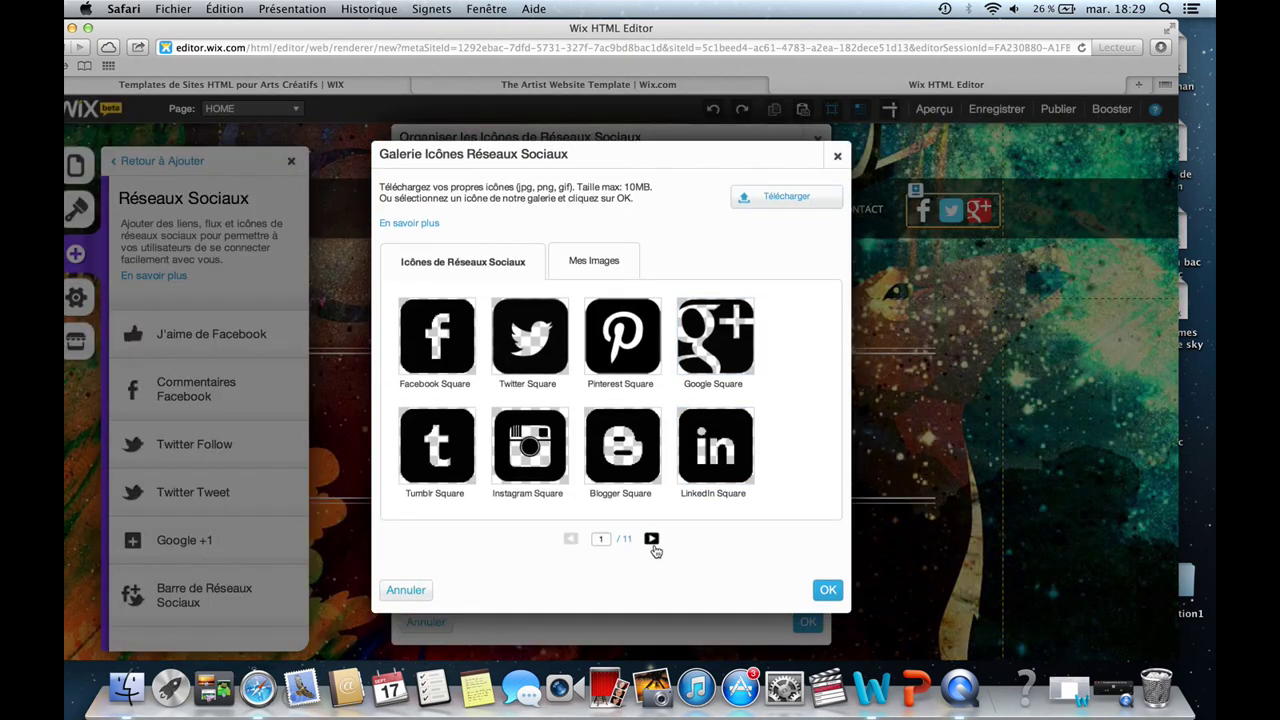
double_click(651, 545)
left_click(651, 540)
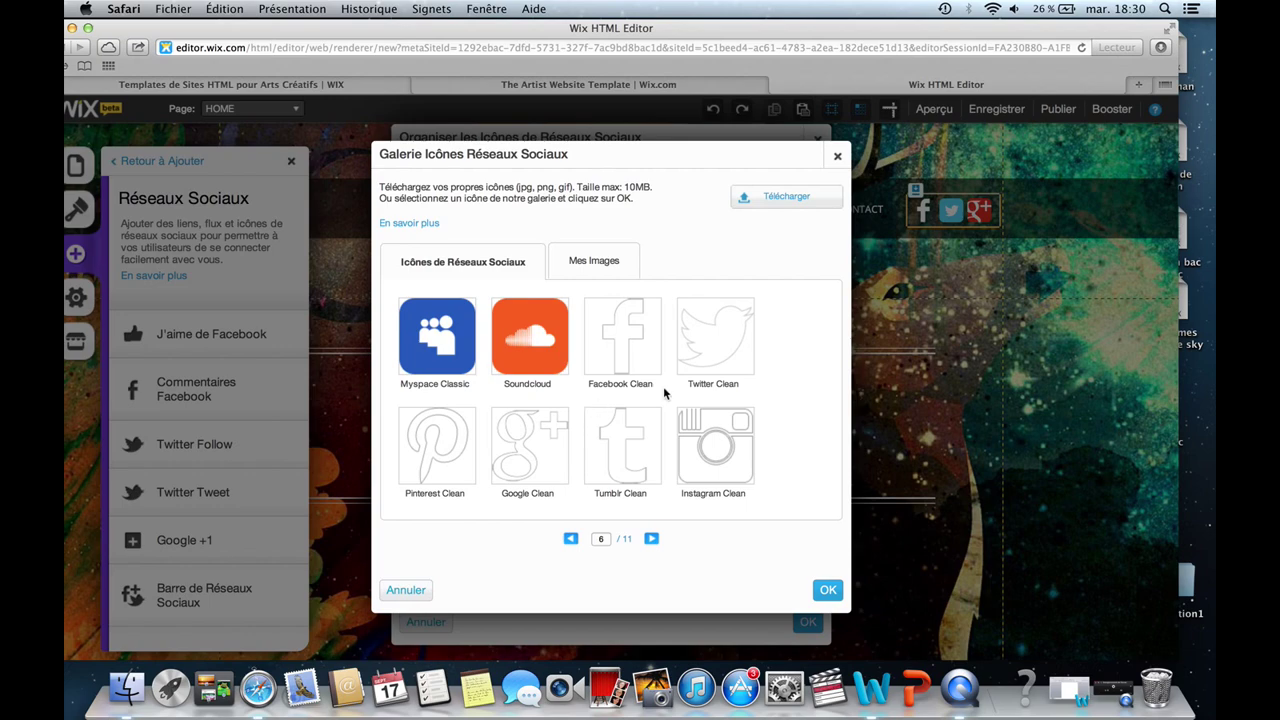
left_click(715, 340)
left_click(828, 590)
Change the Google+ icon to Google Clean and apply the icon changes.
left_click(476, 525)
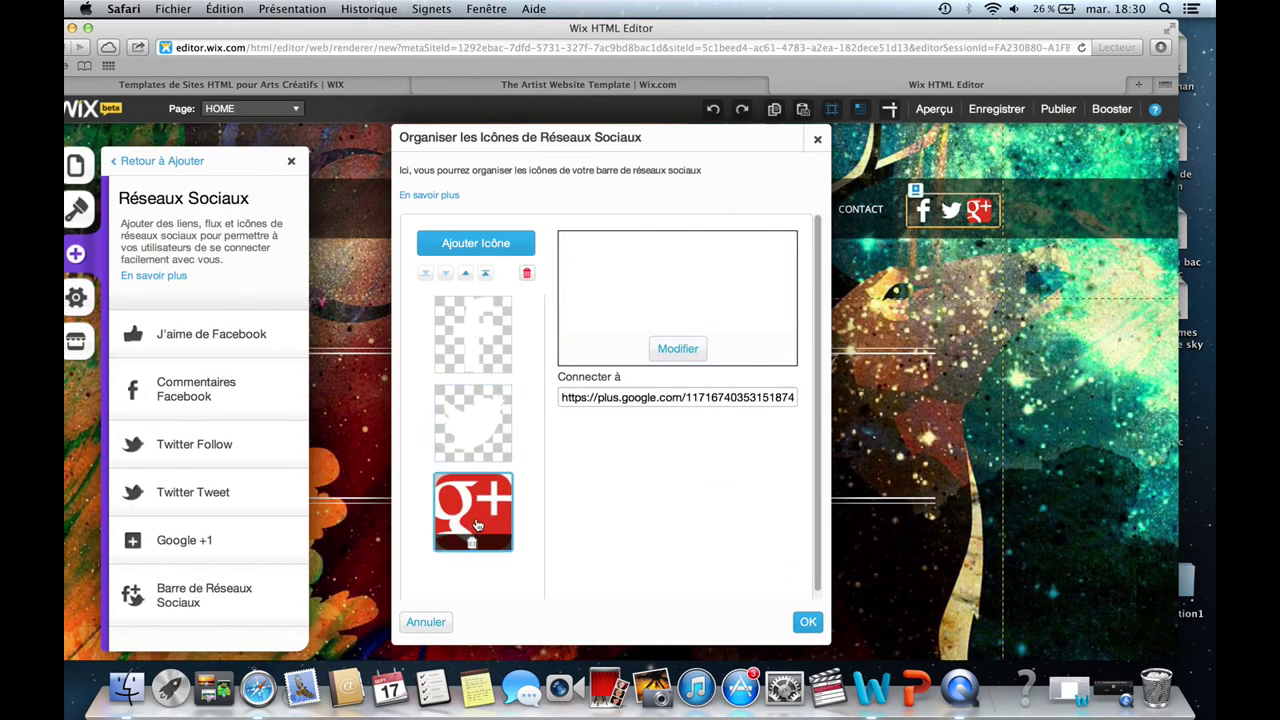
left_click(686, 350)
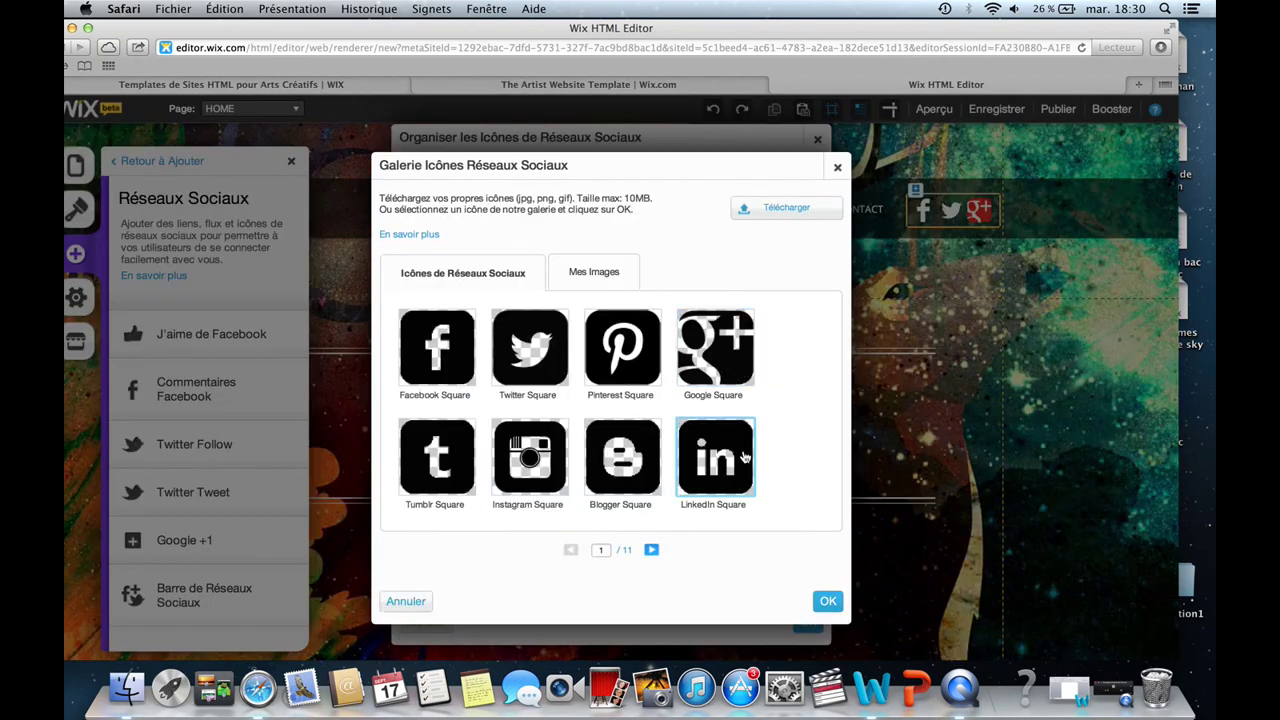
double_click(652, 539)
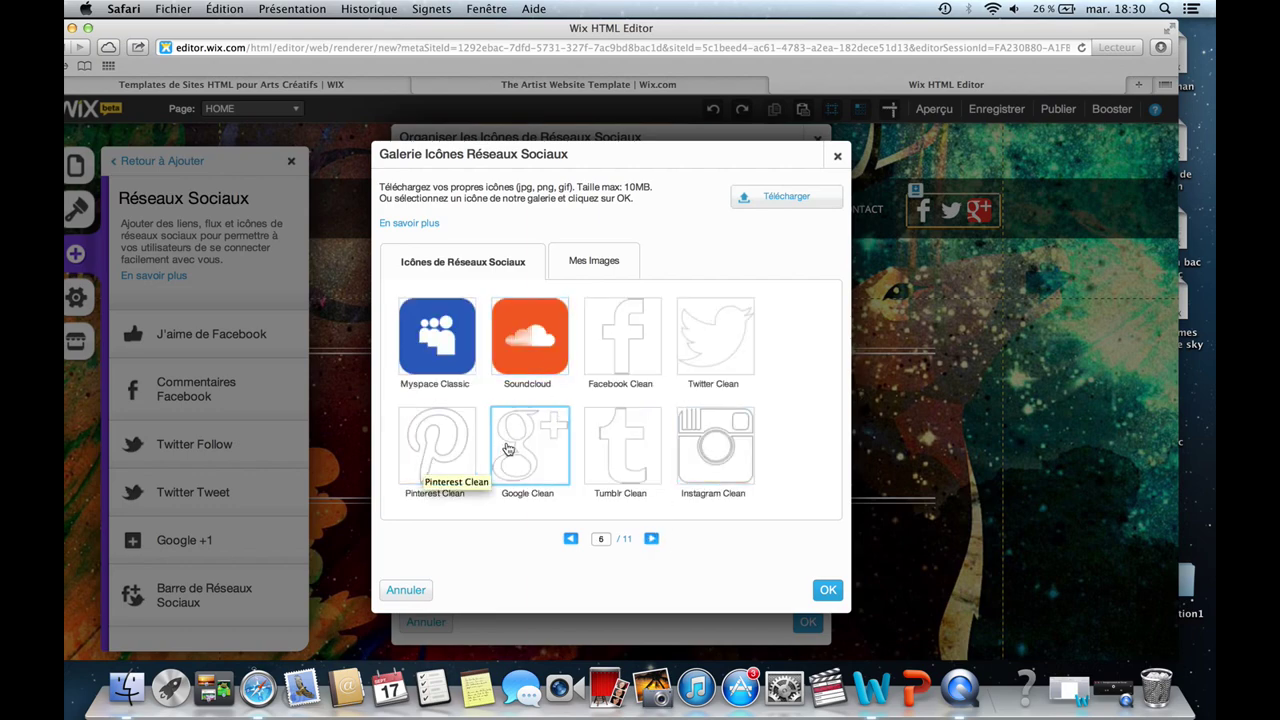
left_click(532, 450)
left_click(830, 592)
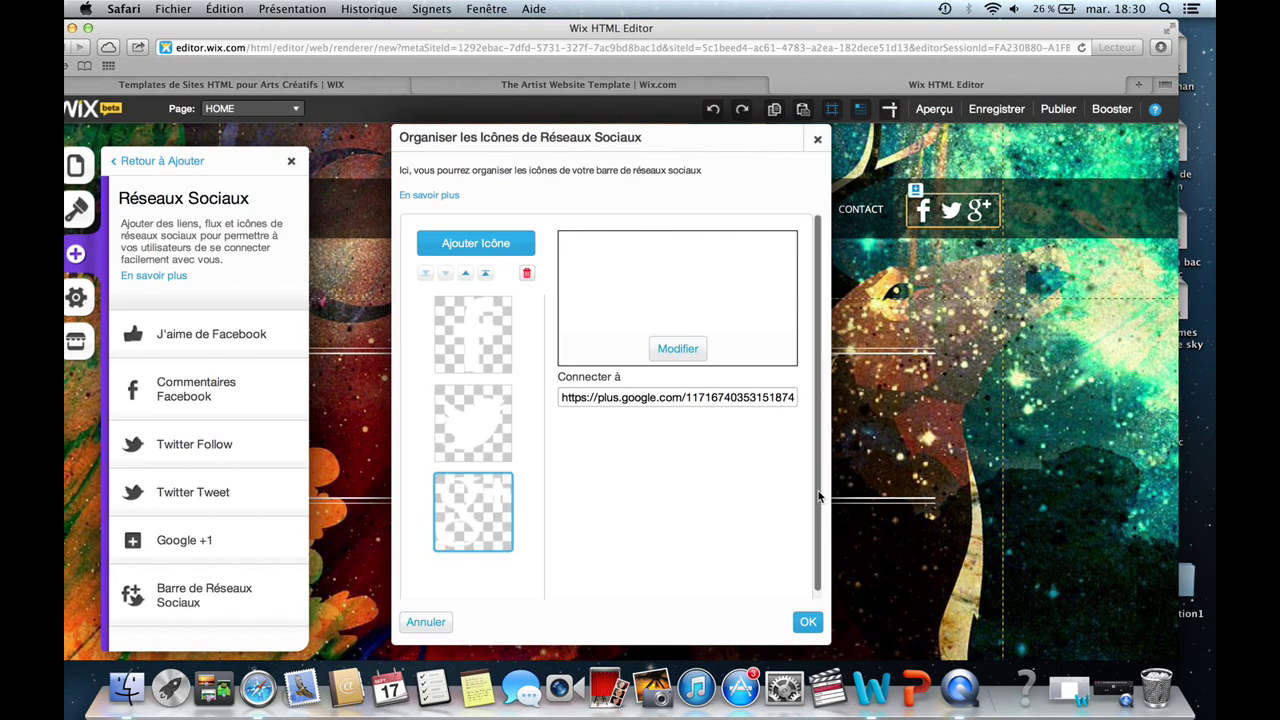
left_click(806, 621)
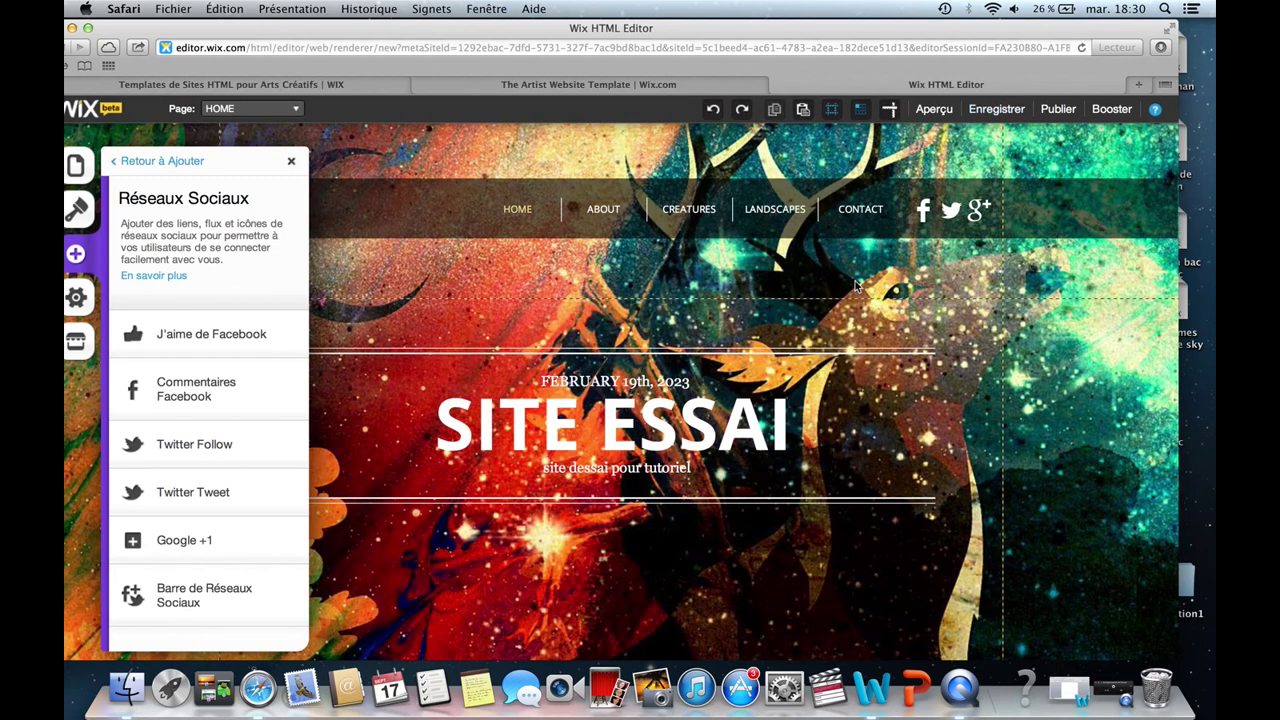
left_click(950, 215)
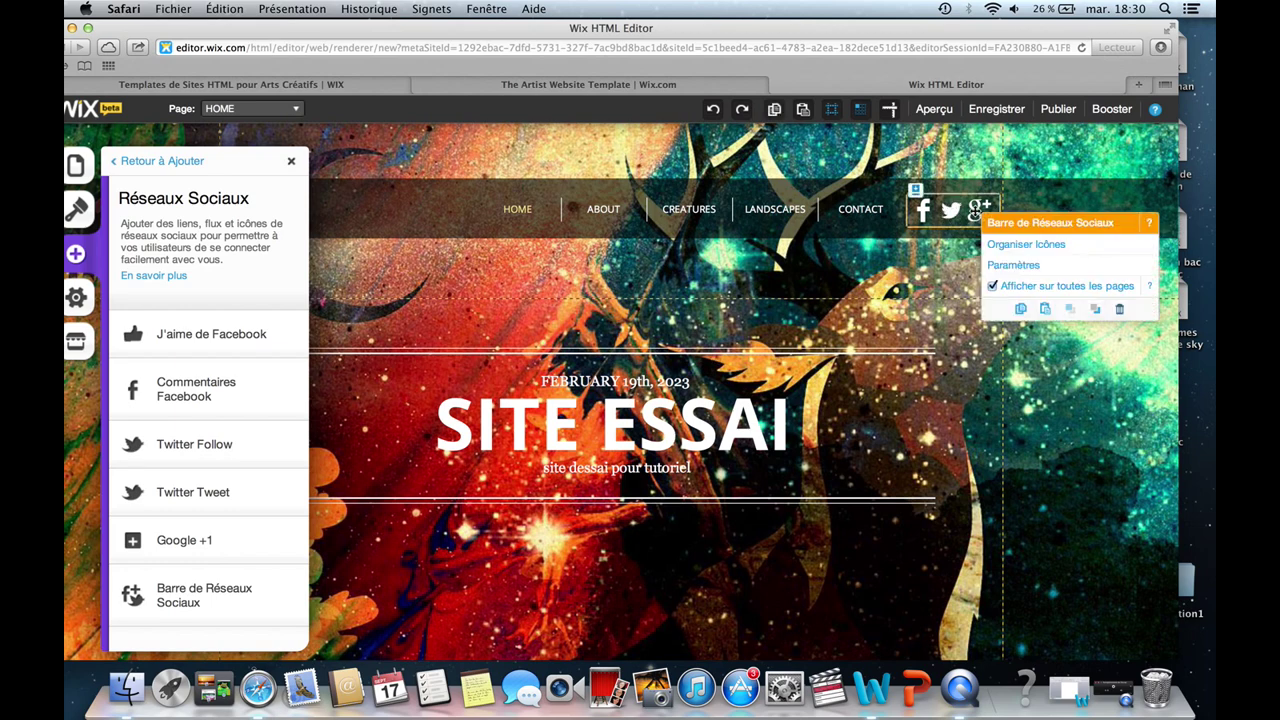
Open the social bar's icon organizer showing the Facebook link, close it, then reopen it from the mini-panel.
left_click(922, 214)
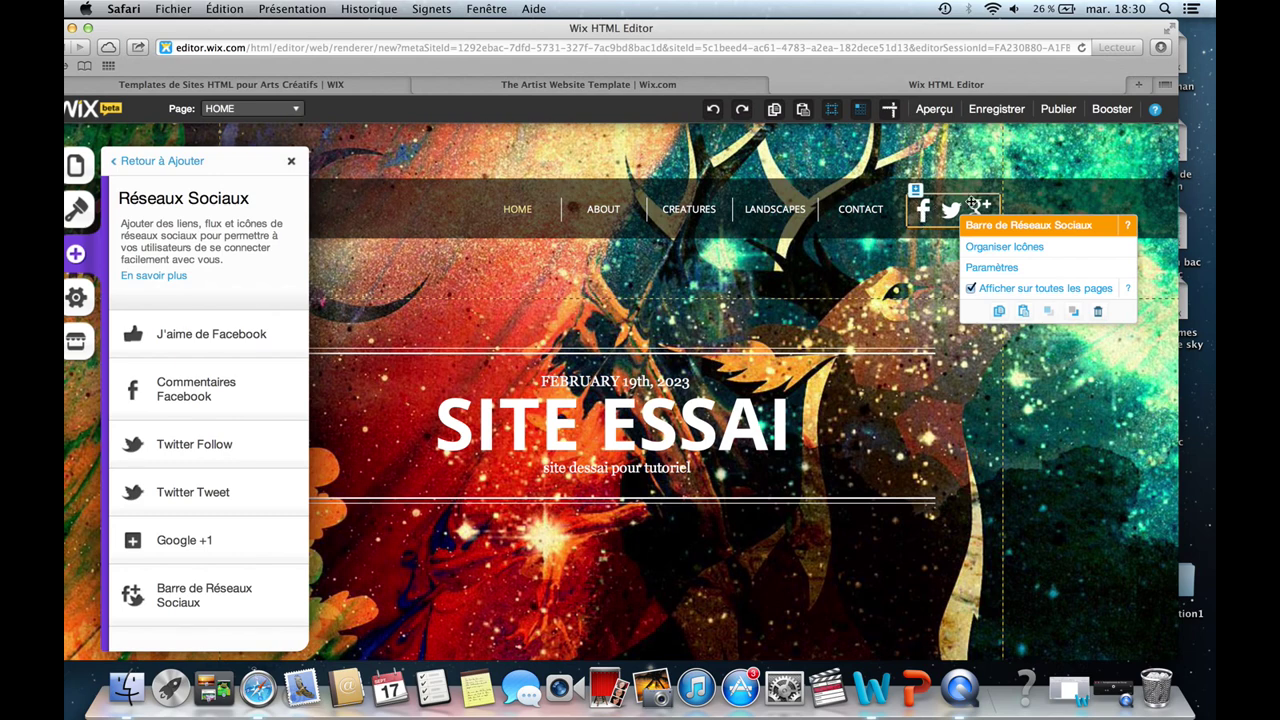
left_click(997, 267)
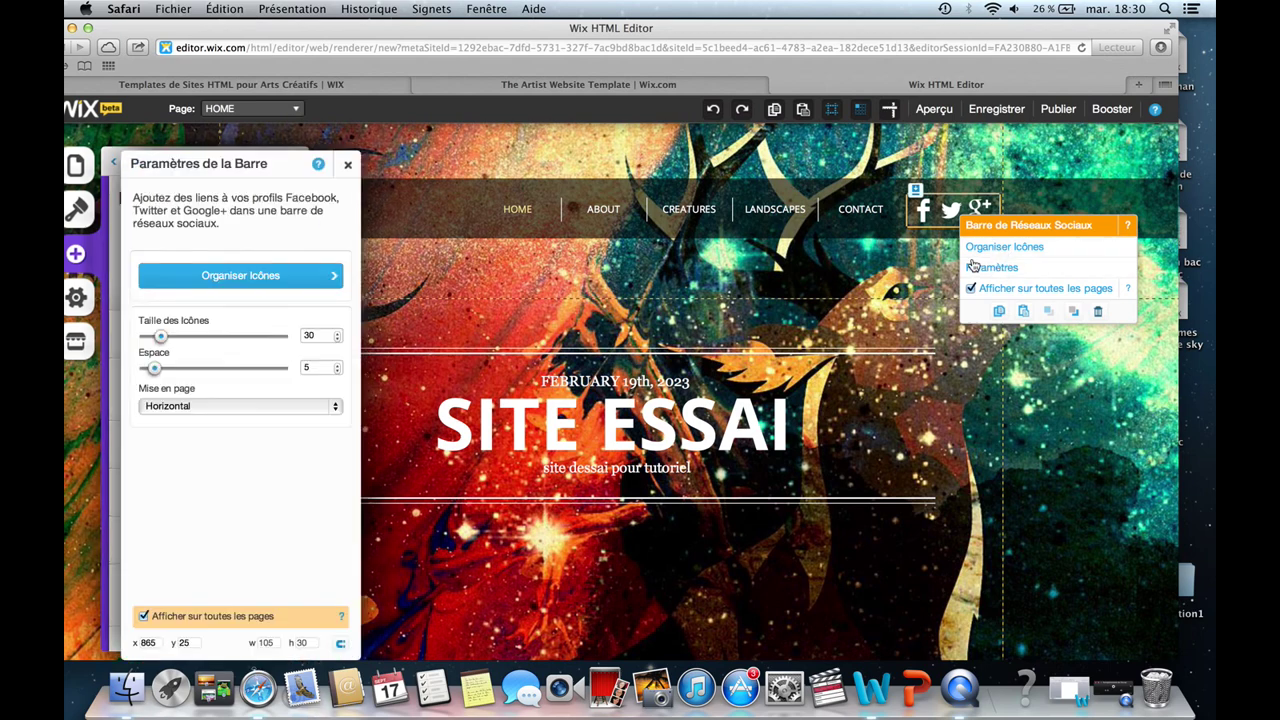
left_click(293, 284)
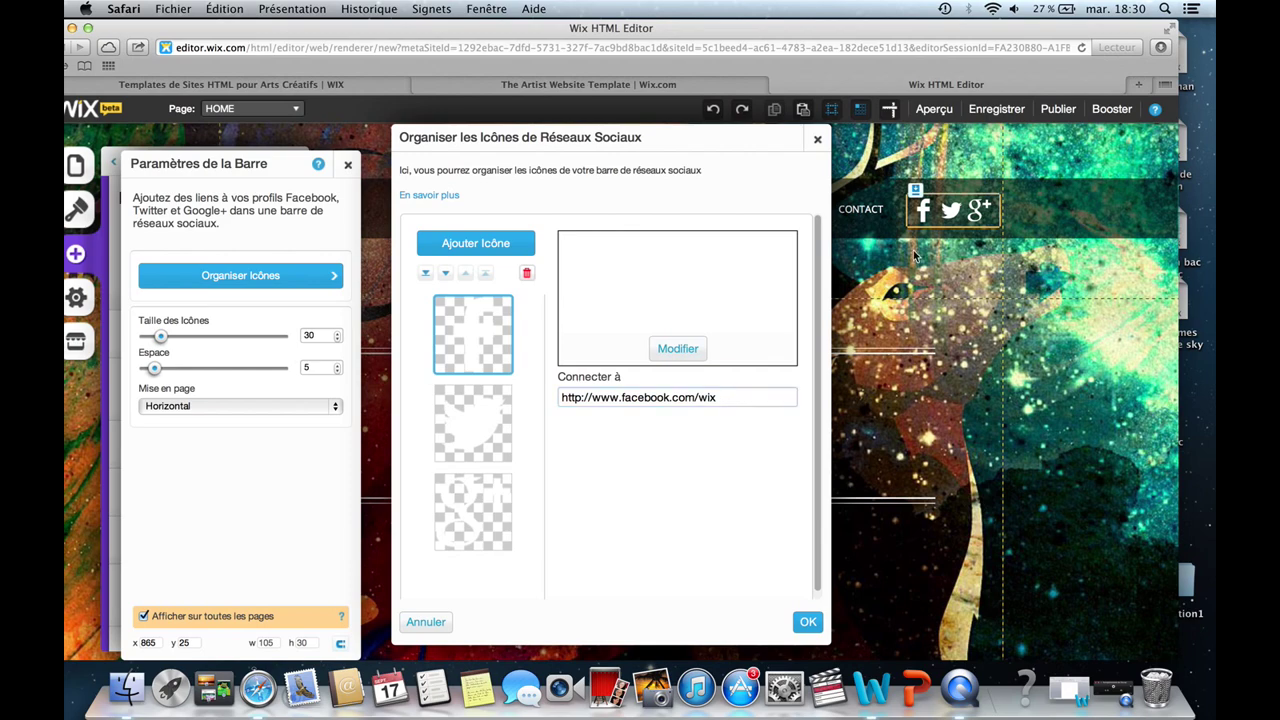
left_click(817, 139)
left_click(926, 214)
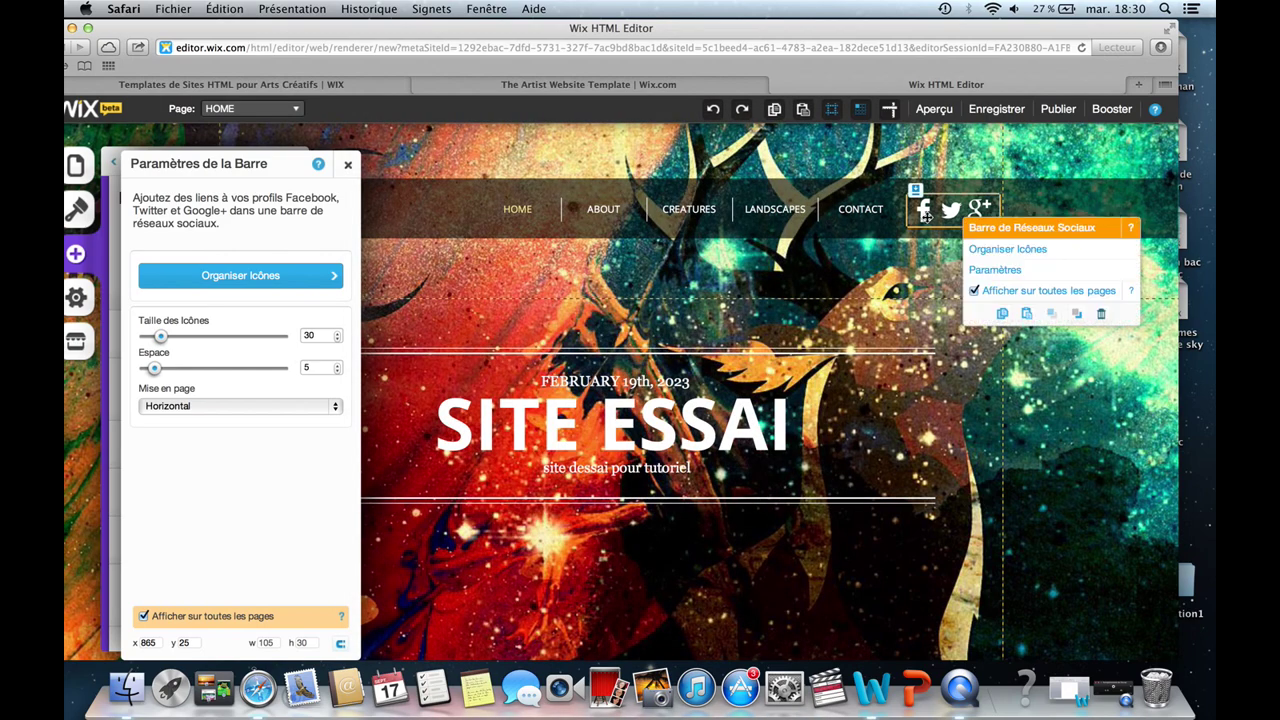
left_click(995, 250)
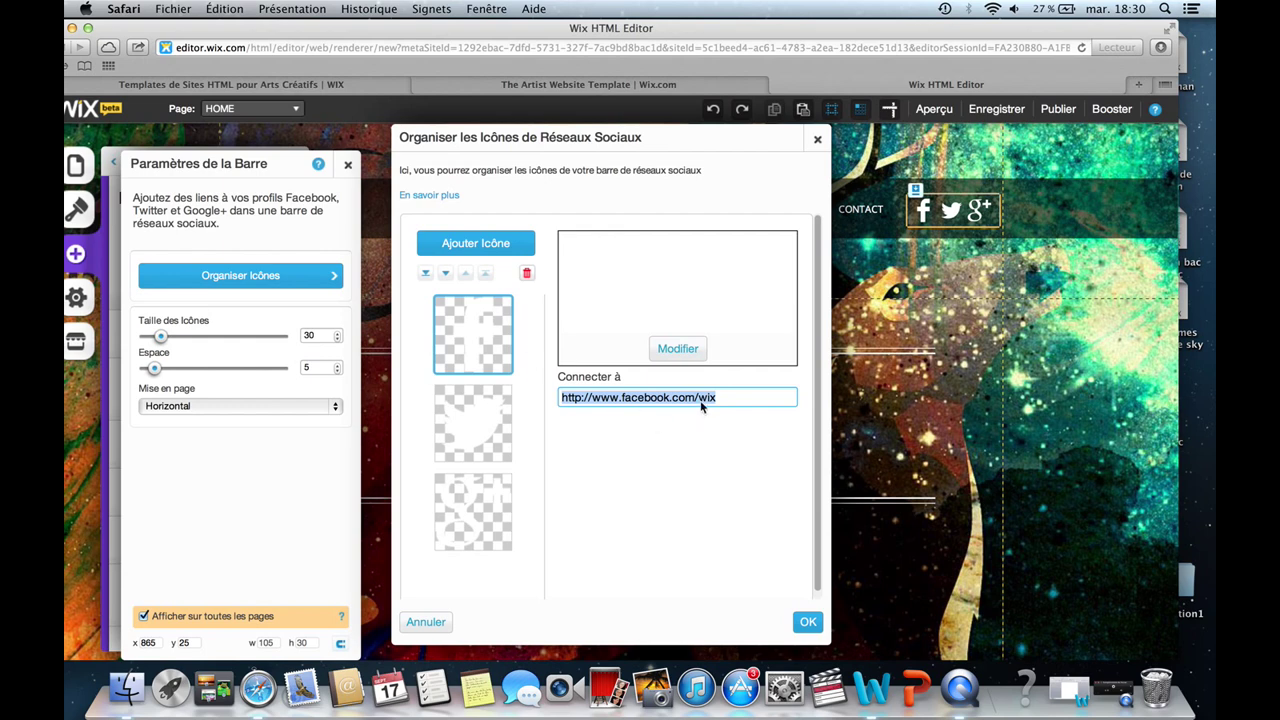
left_click(672, 352)
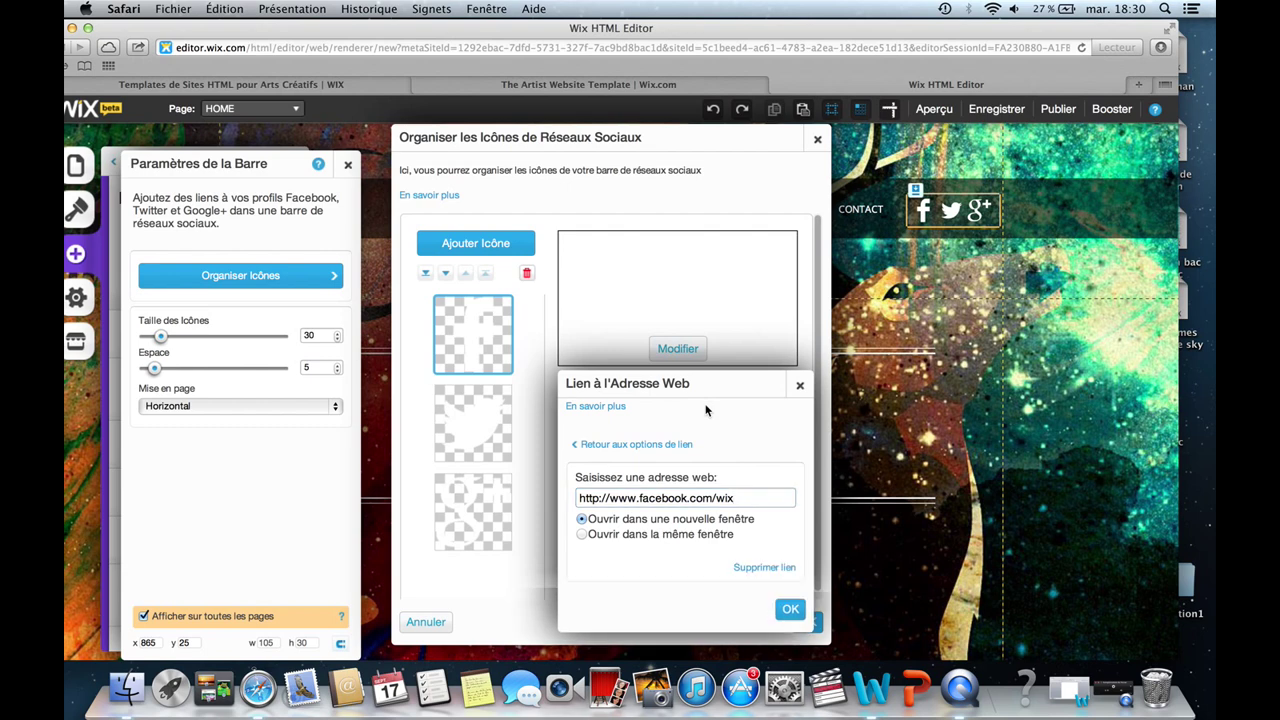
left_click_drag(750, 497, 564, 493)
key("super+c")
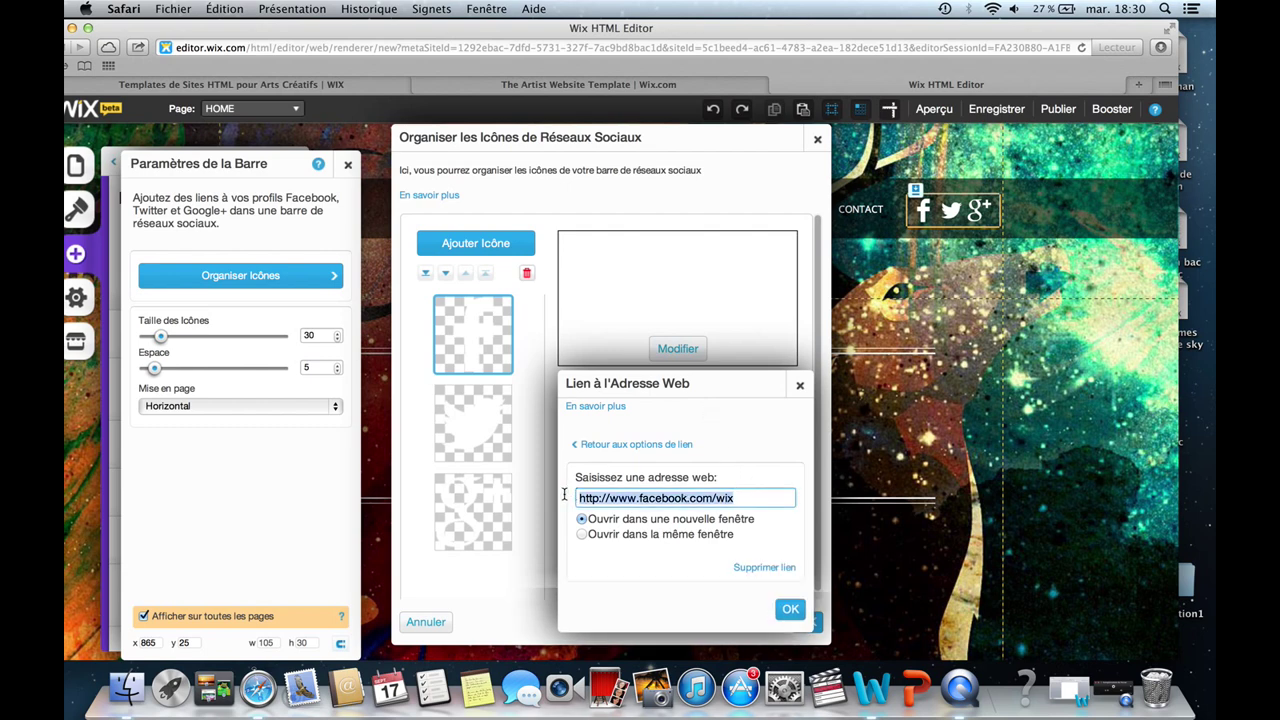
key("BackSpace")
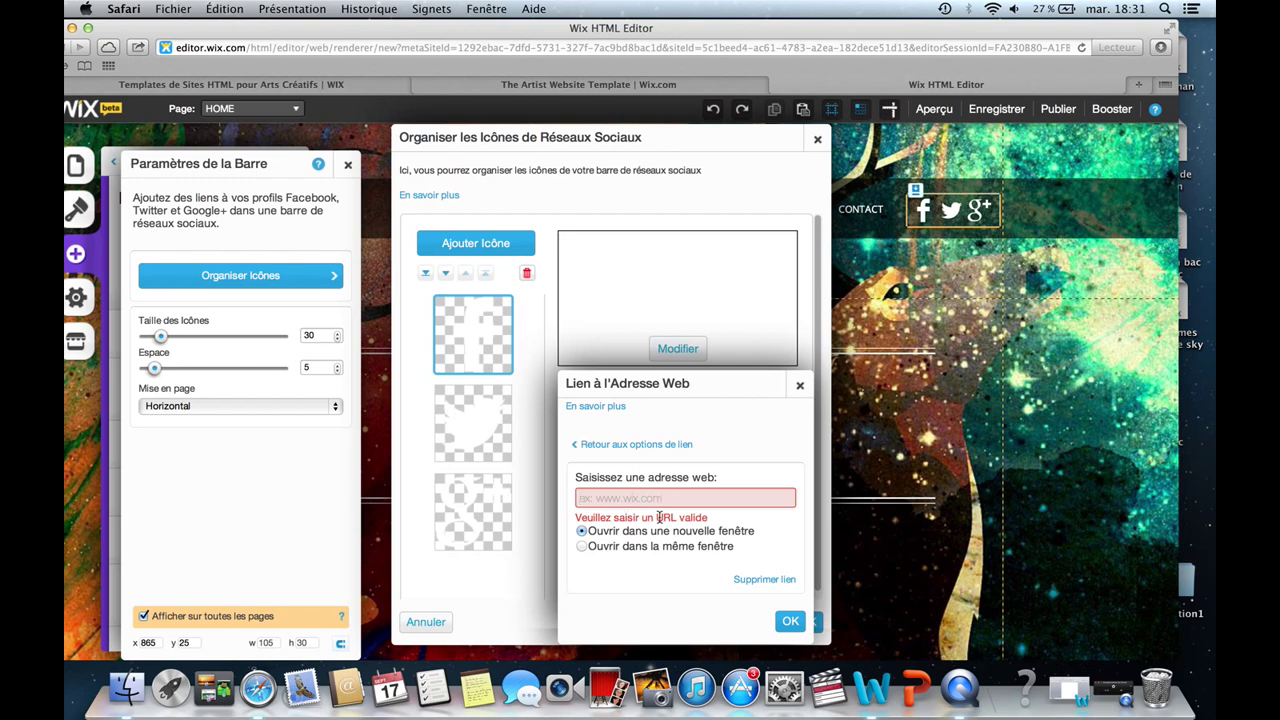
key("super+v")
left_click(583, 535)
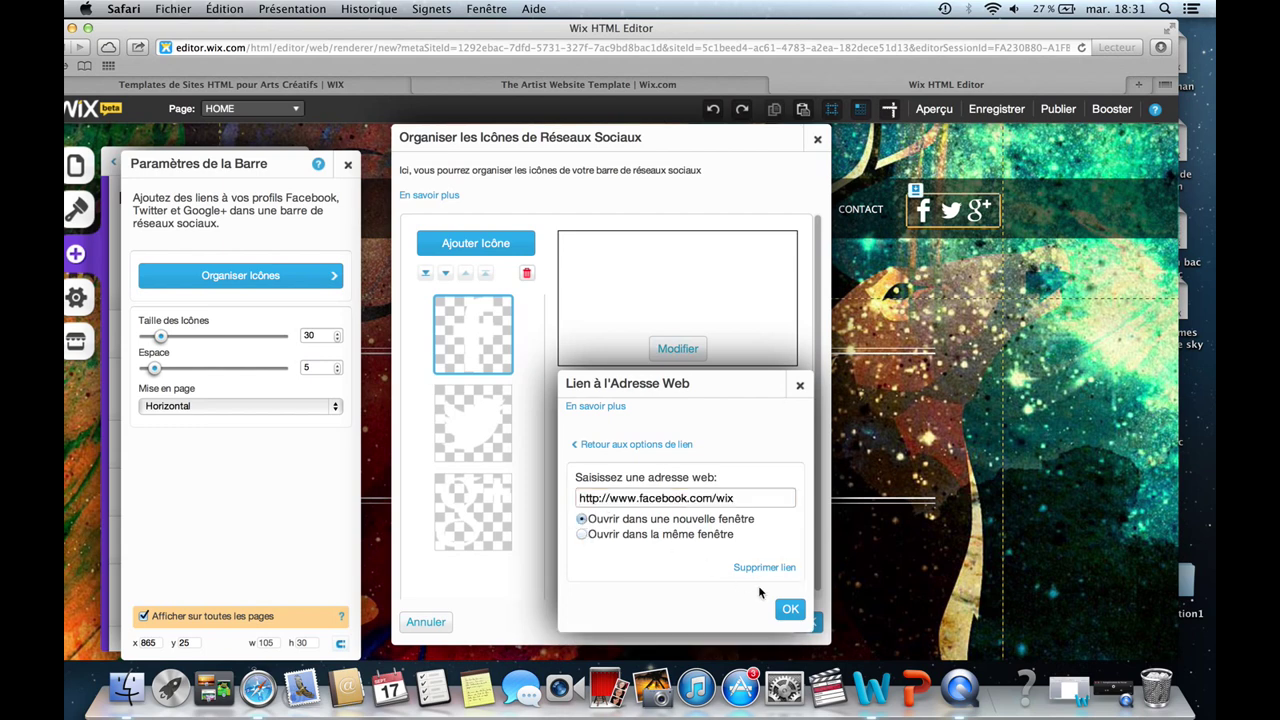
left_click(790, 609)
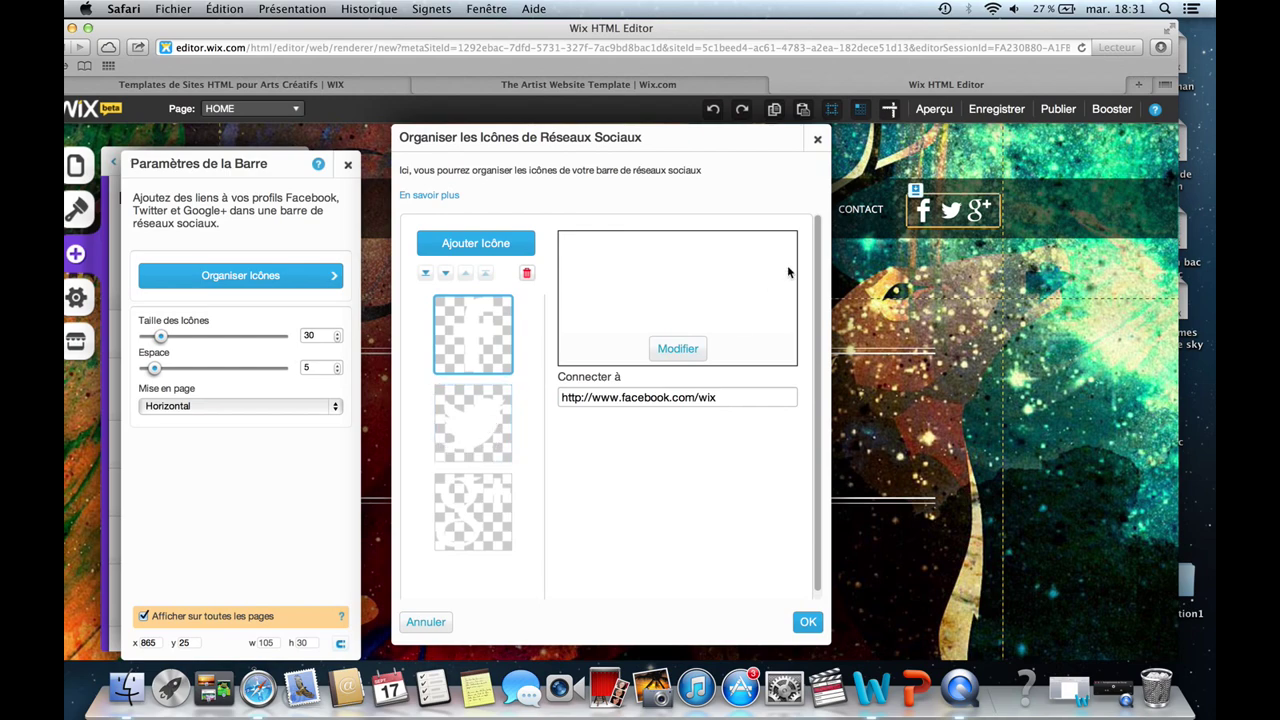
left_click(817, 140)
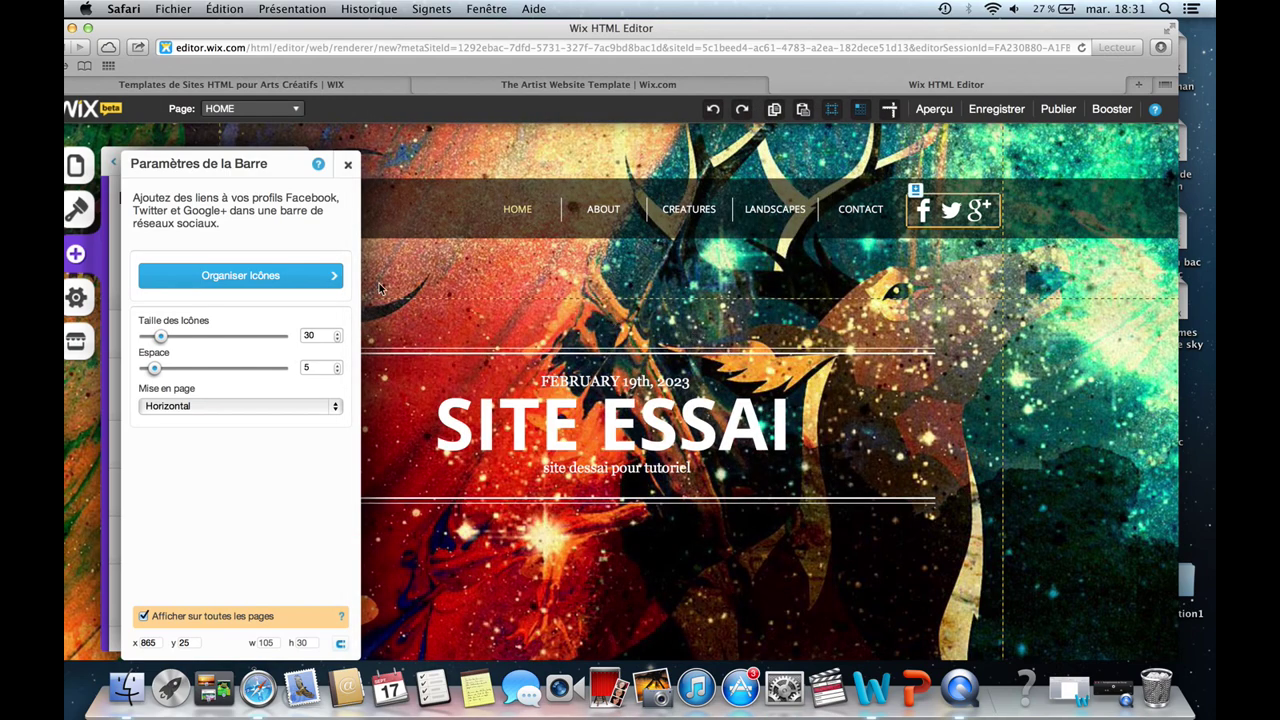
left_click(347, 164)
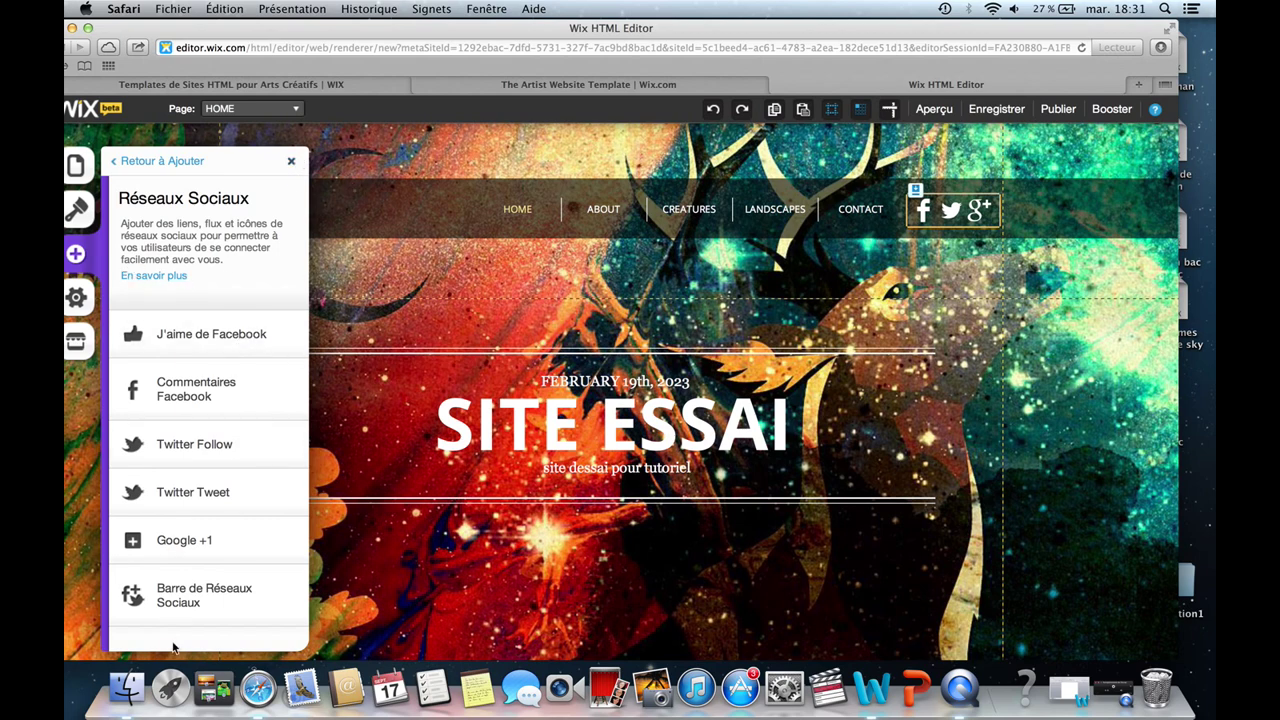
Close the Réseaux Sociaux panel, try selecting the EK logo, then select the header navigation menu.
left_click(291, 163)
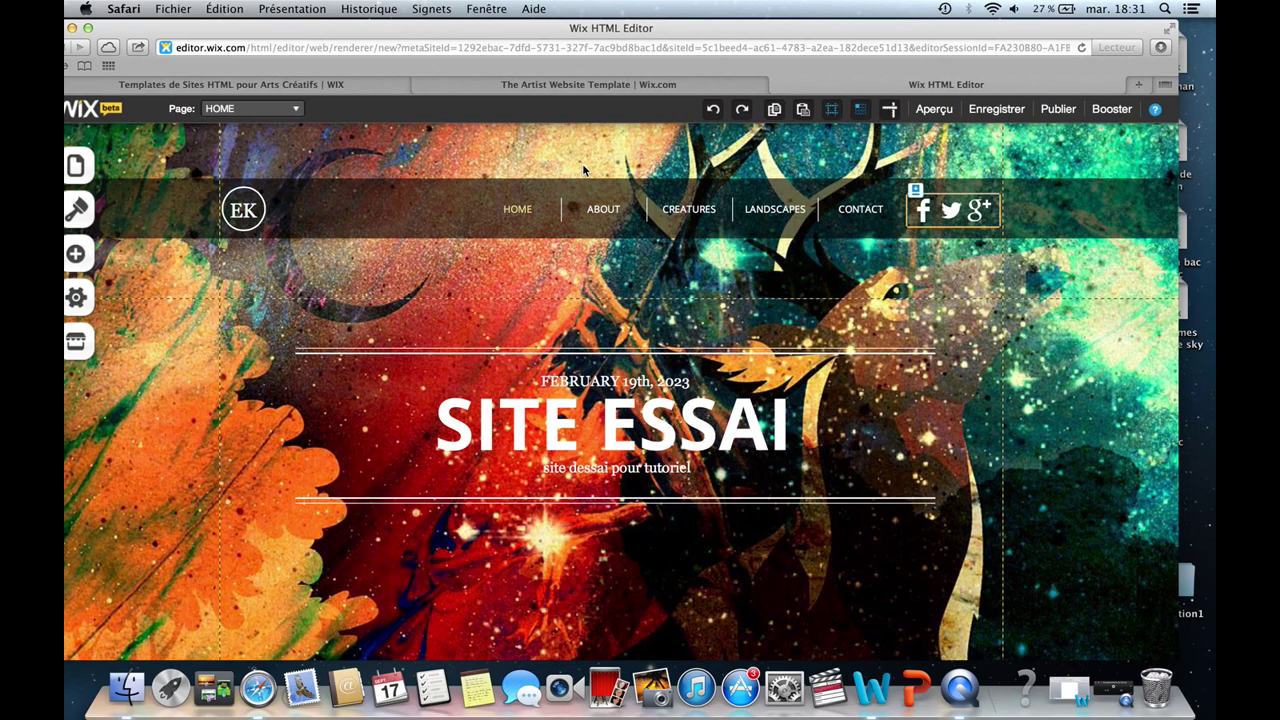
left_click(243, 222)
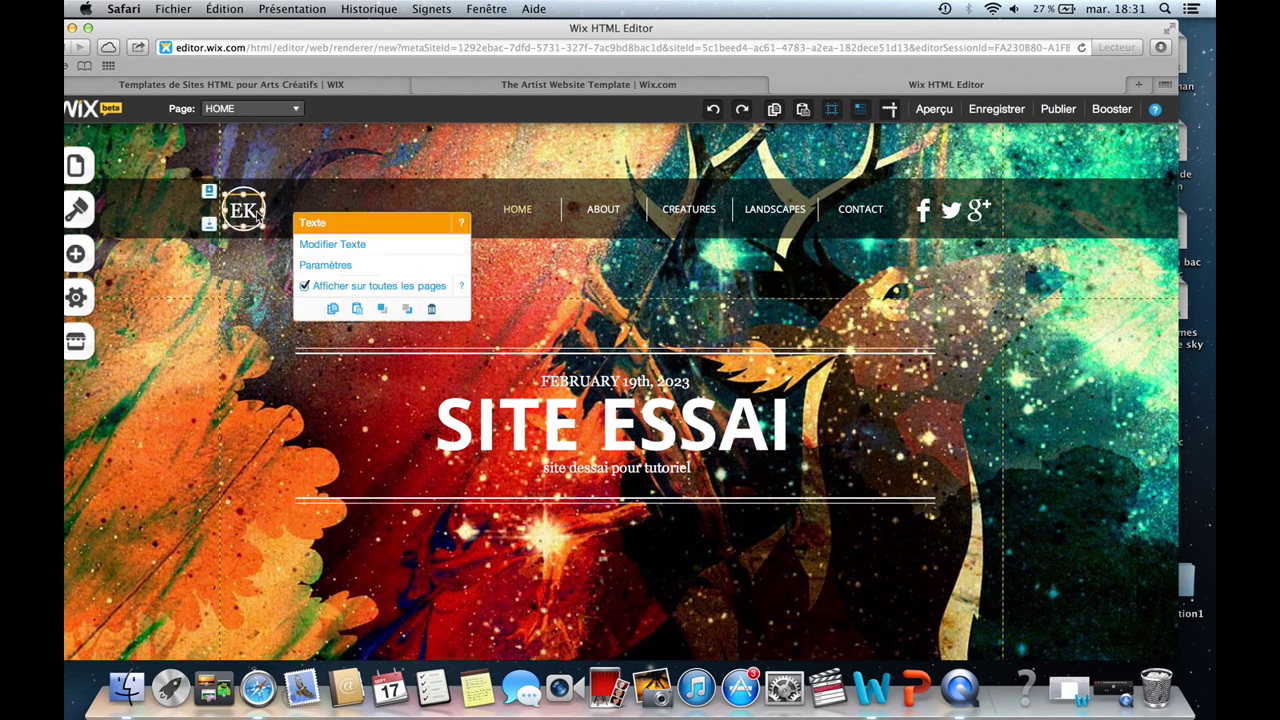
left_click(246, 201)
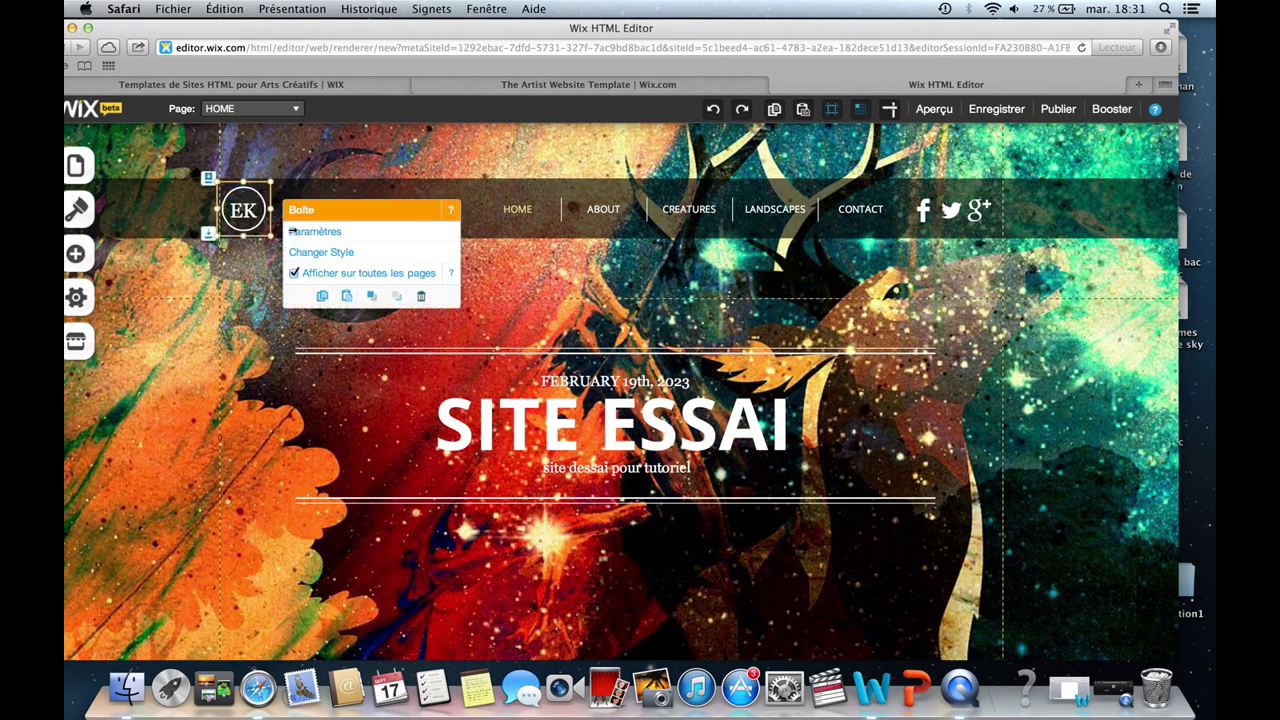
left_click(262, 268)
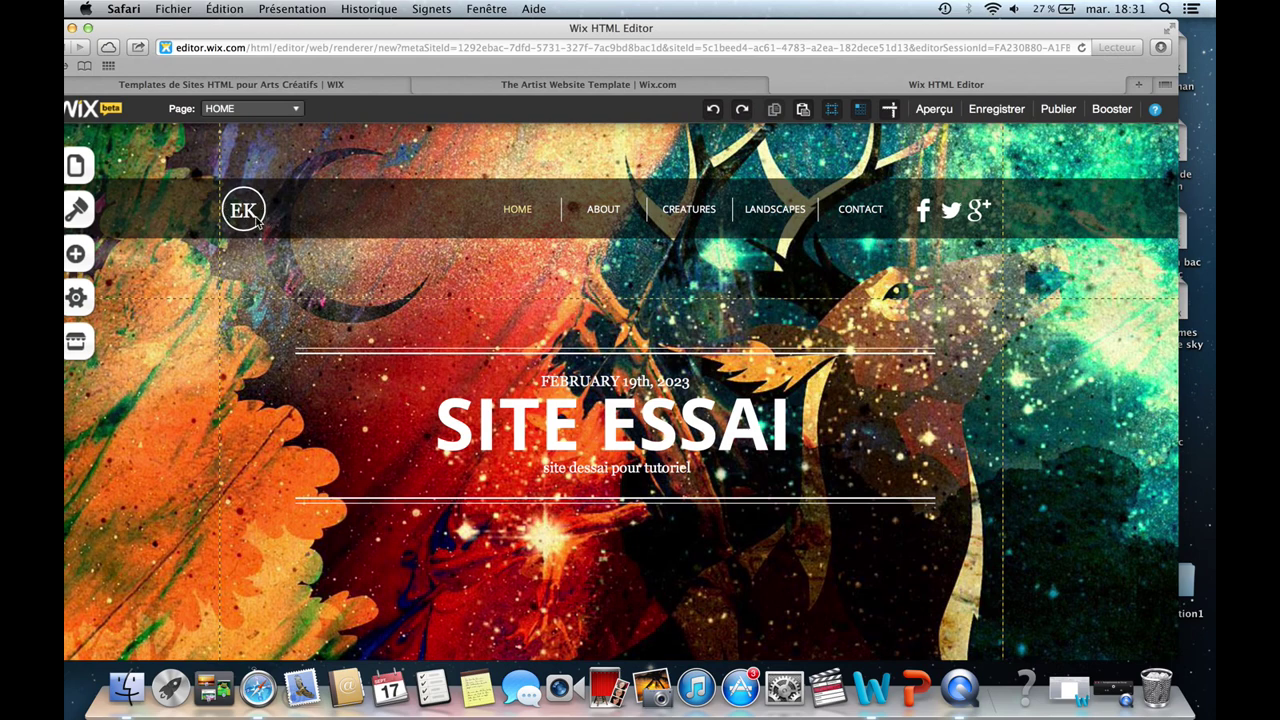
left_click(257, 222)
left_click(527, 296)
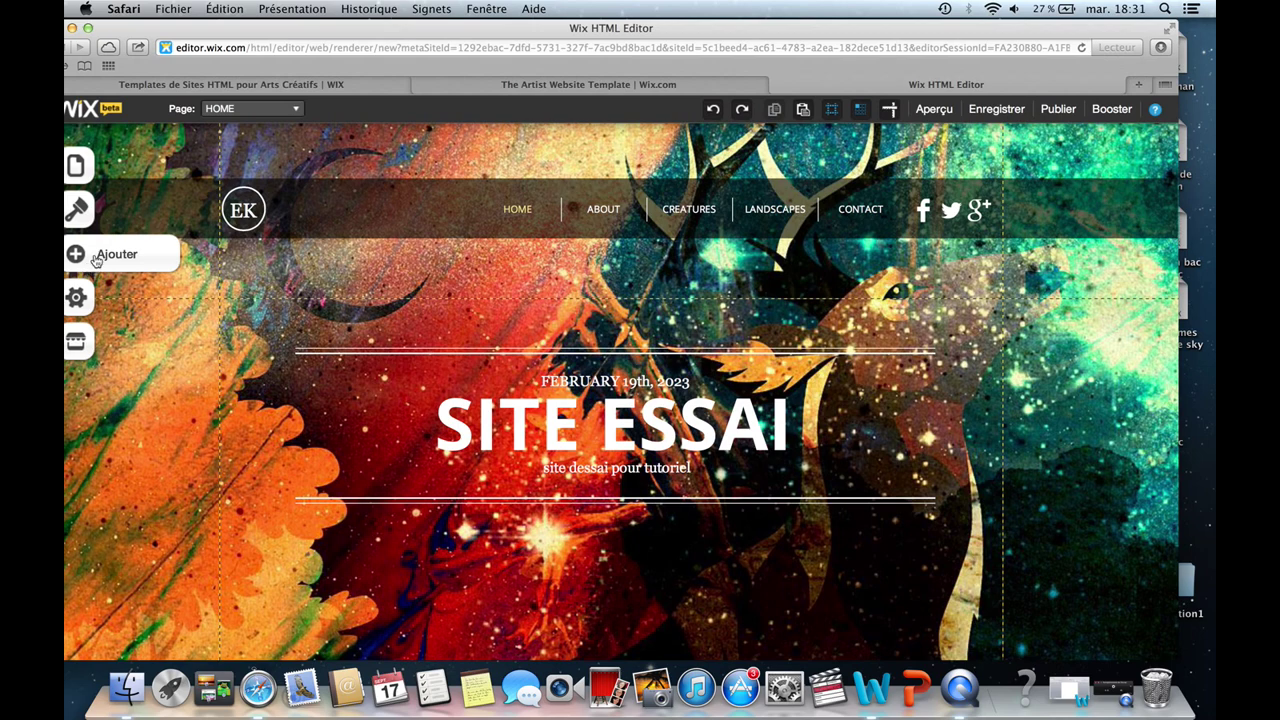
left_click(781, 207)
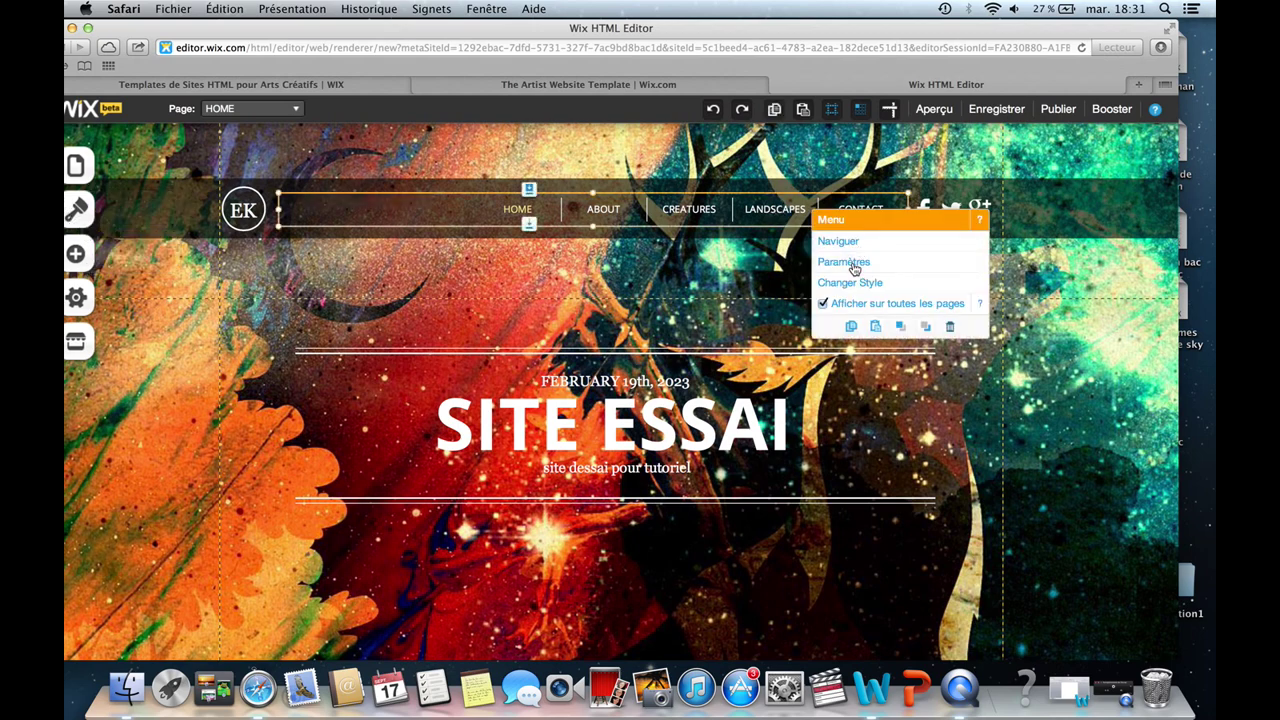
Browse the navigation menu's settings, preset styles and advanced styling options.
left_click(855, 264)
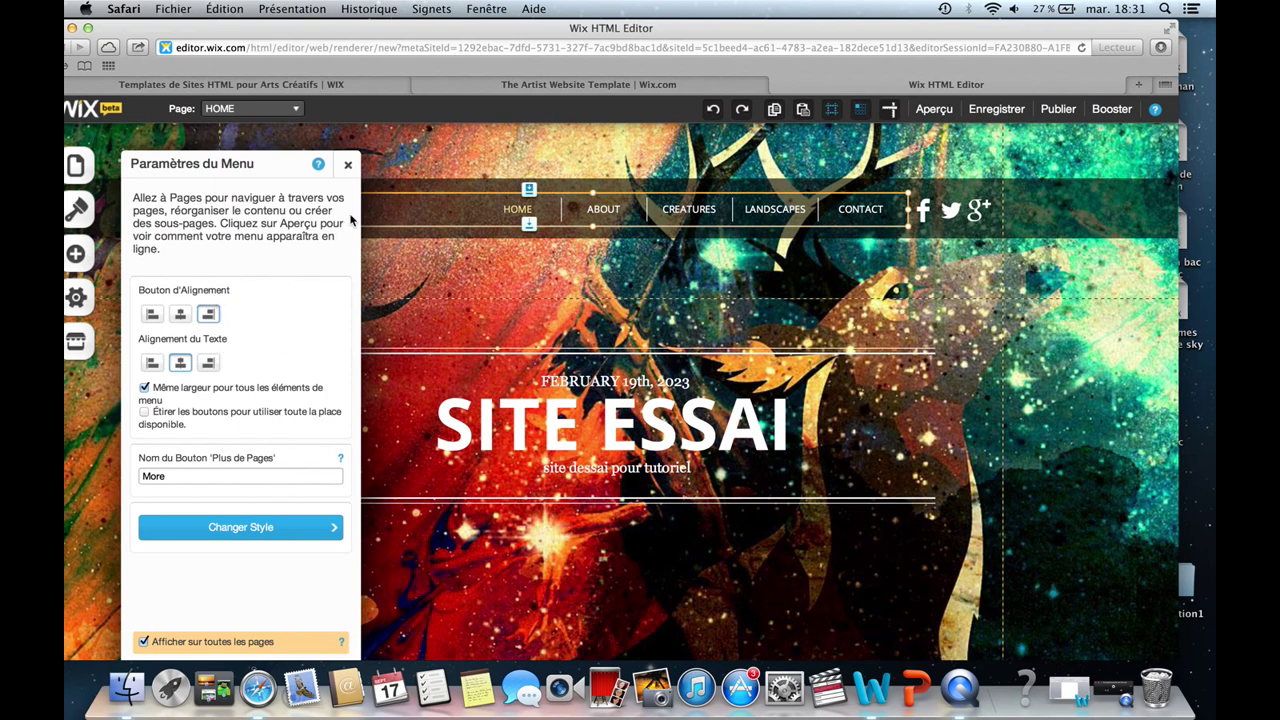
left_click(270, 530)
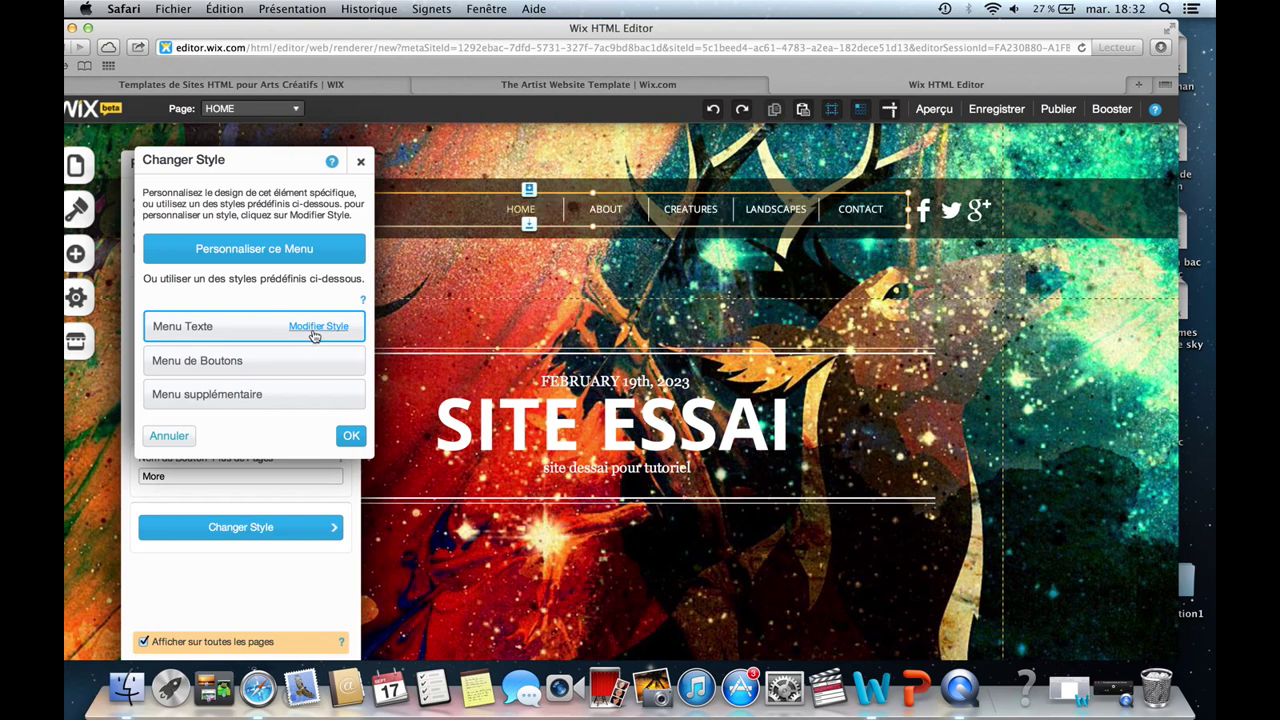
left_click(326, 252)
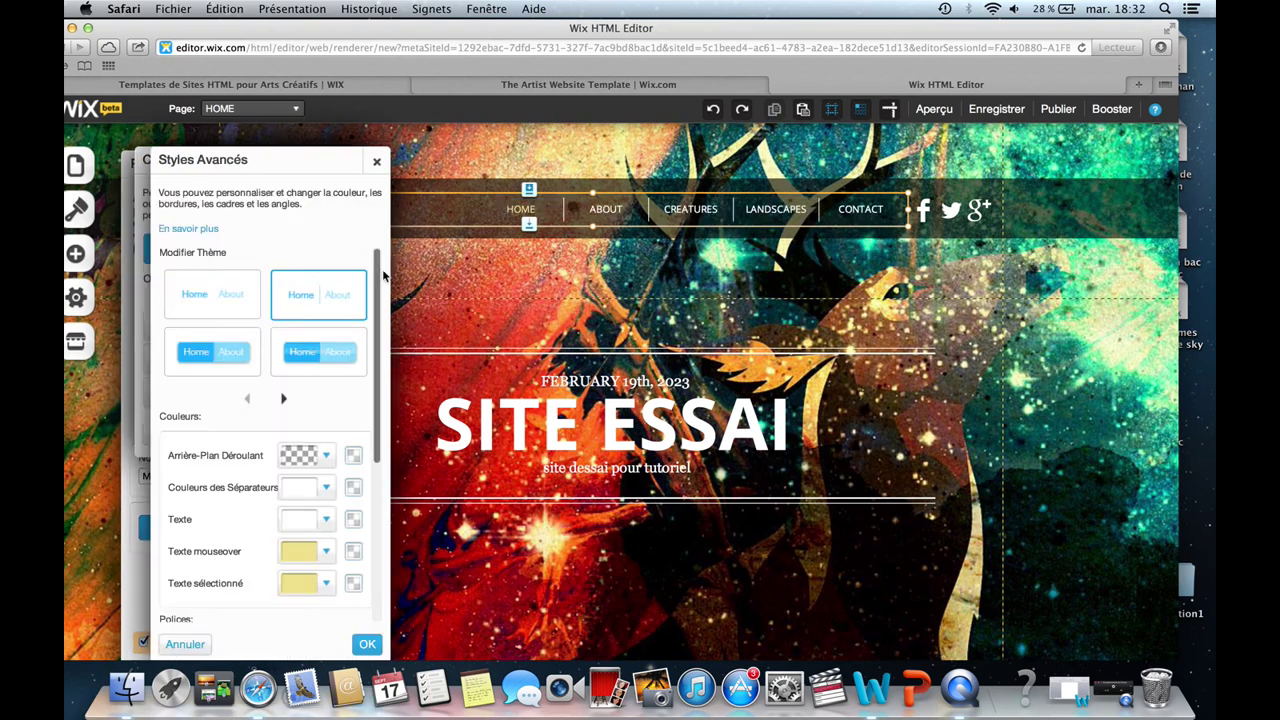
mouse_move(380, 272)
left_mouse_down()
mouse_move(378, 343)
mouse_move(379, 272)
left_mouse_up()
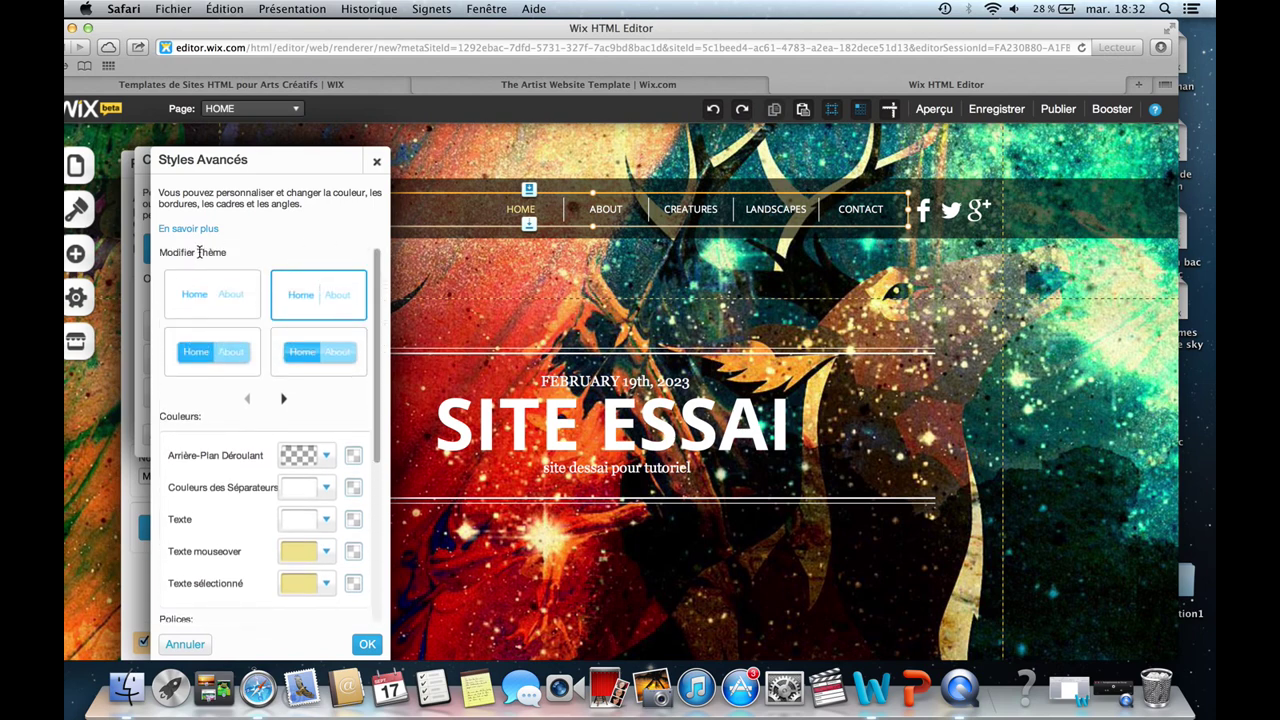
scroll(377, 378, "down", 3)
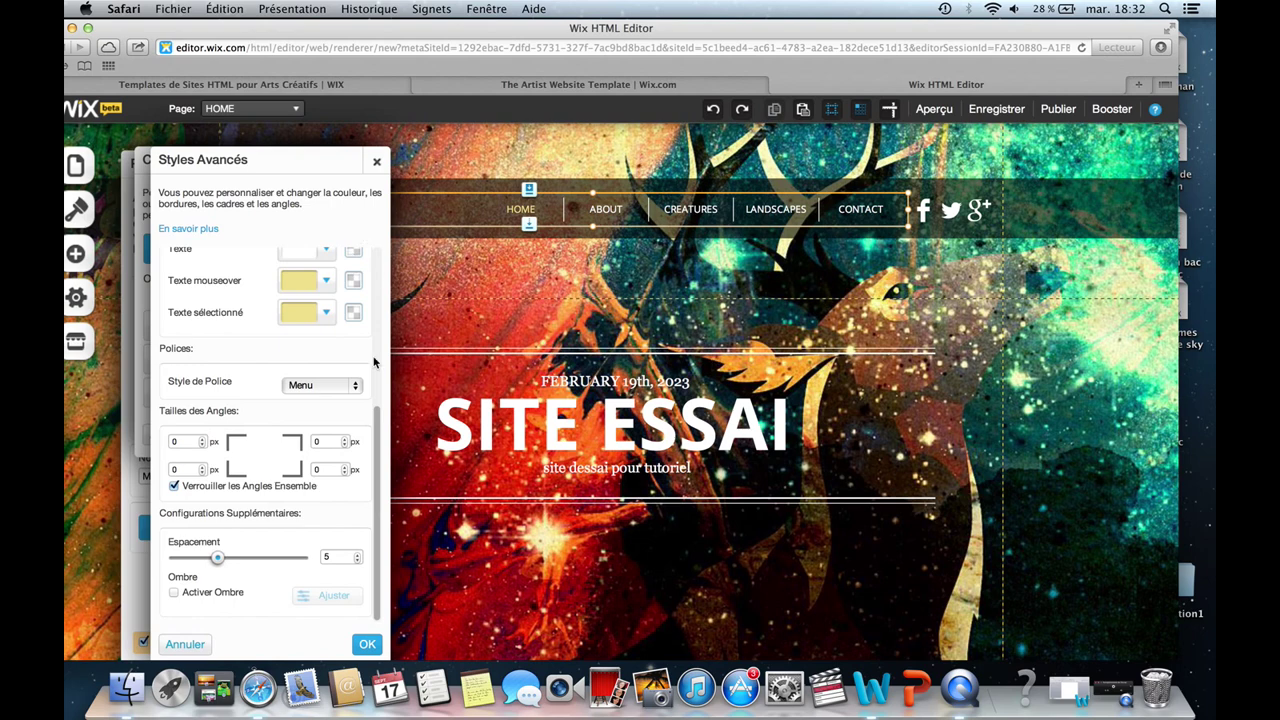
Keep the Menu font style, close the menu settings unchanged, and open the App Market.
left_click(354, 389)
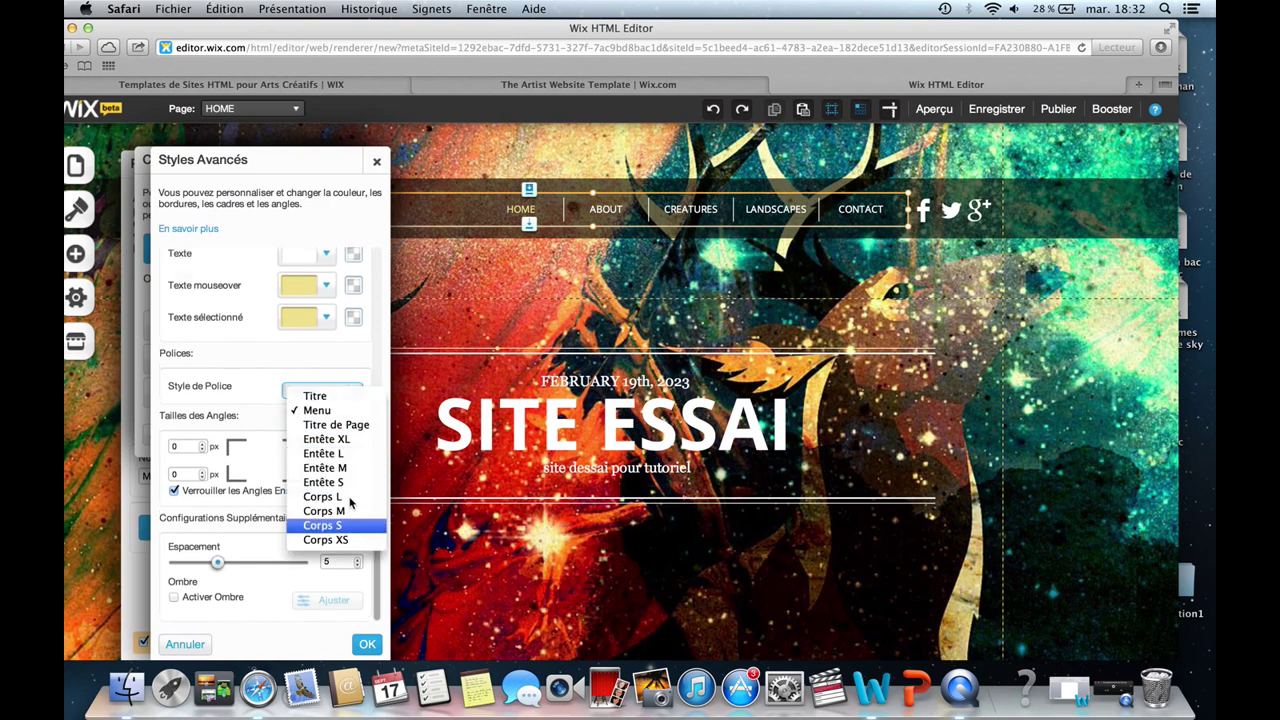
left_click(376, 163)
left_click(376, 161)
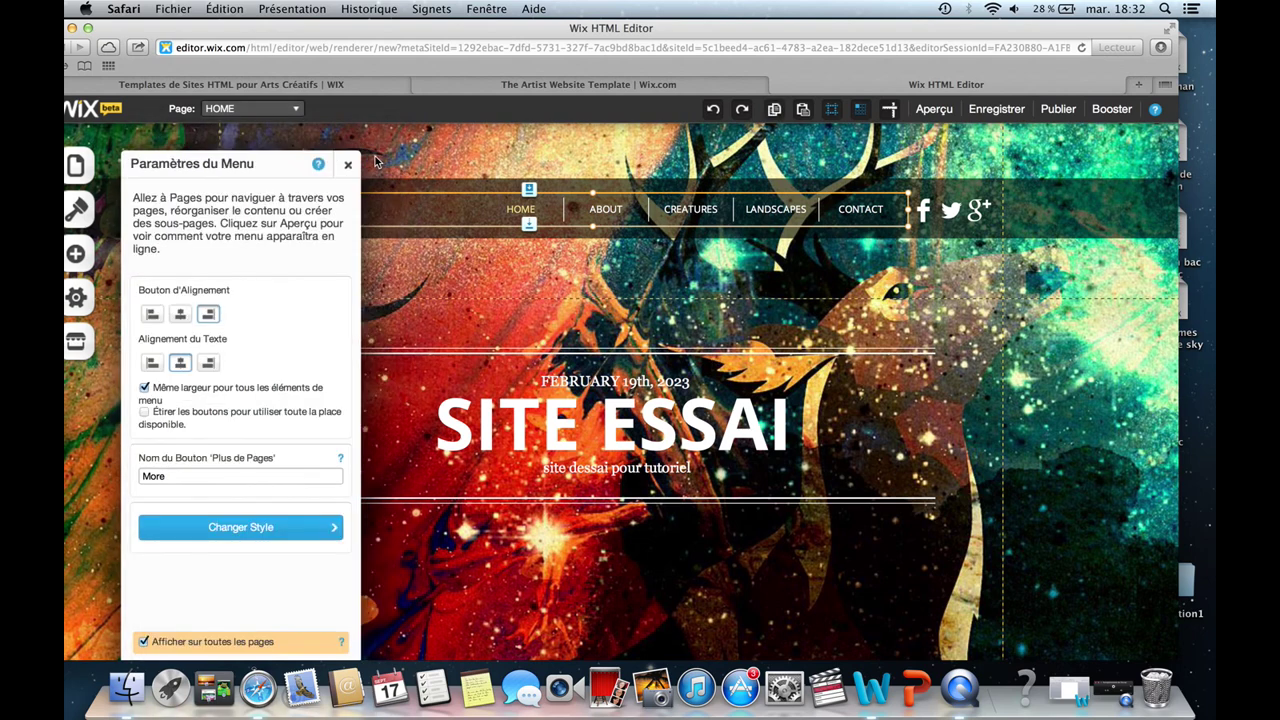
left_click(347, 164)
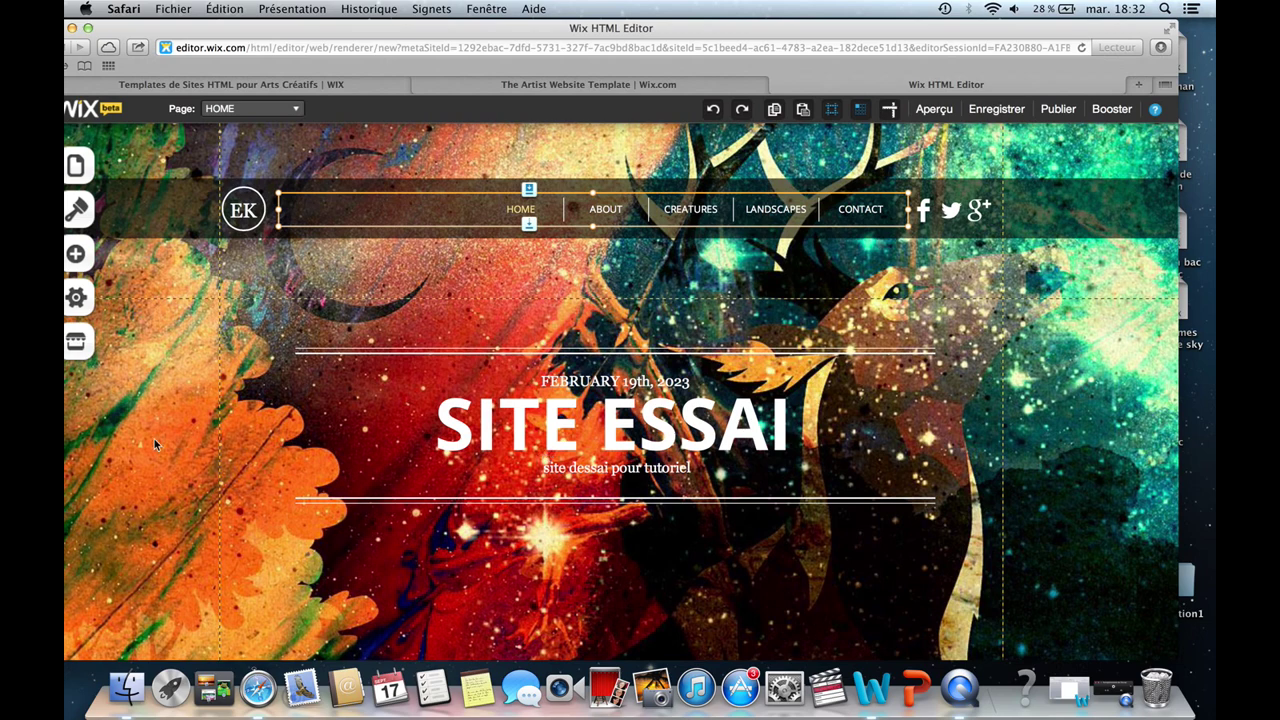
left_click(77, 341)
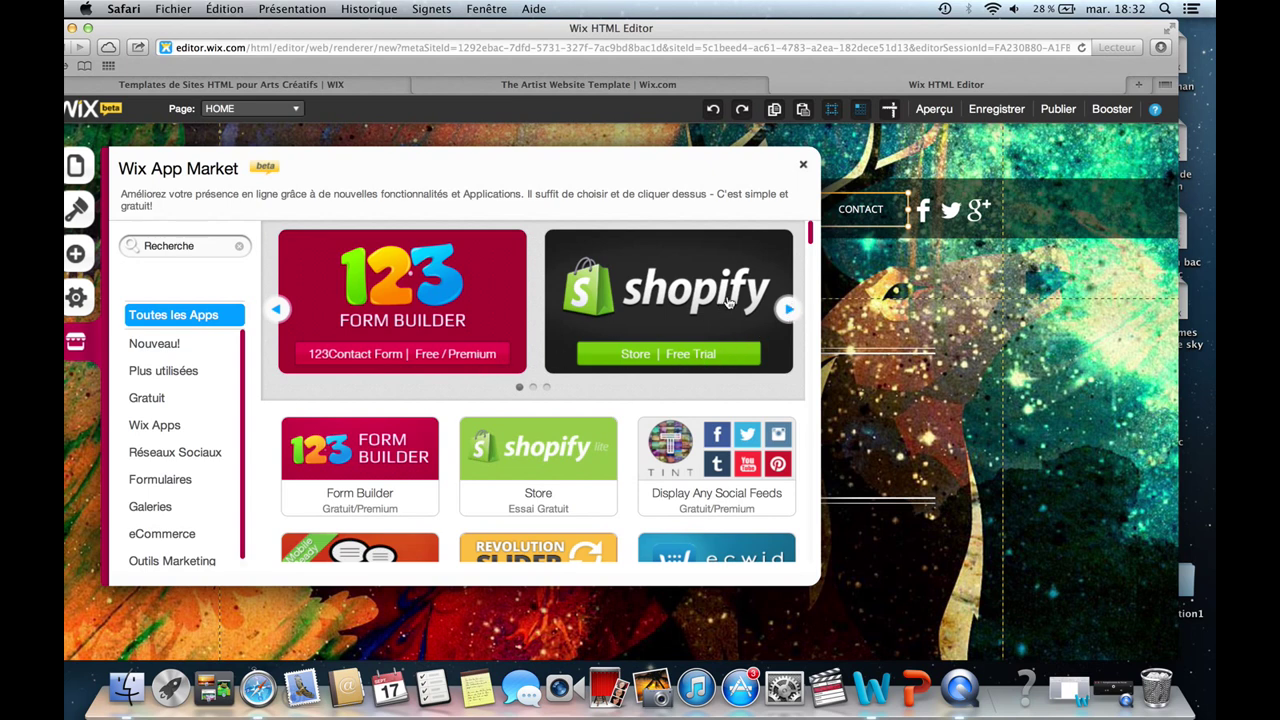
left_click(789, 310)
left_click(789, 311)
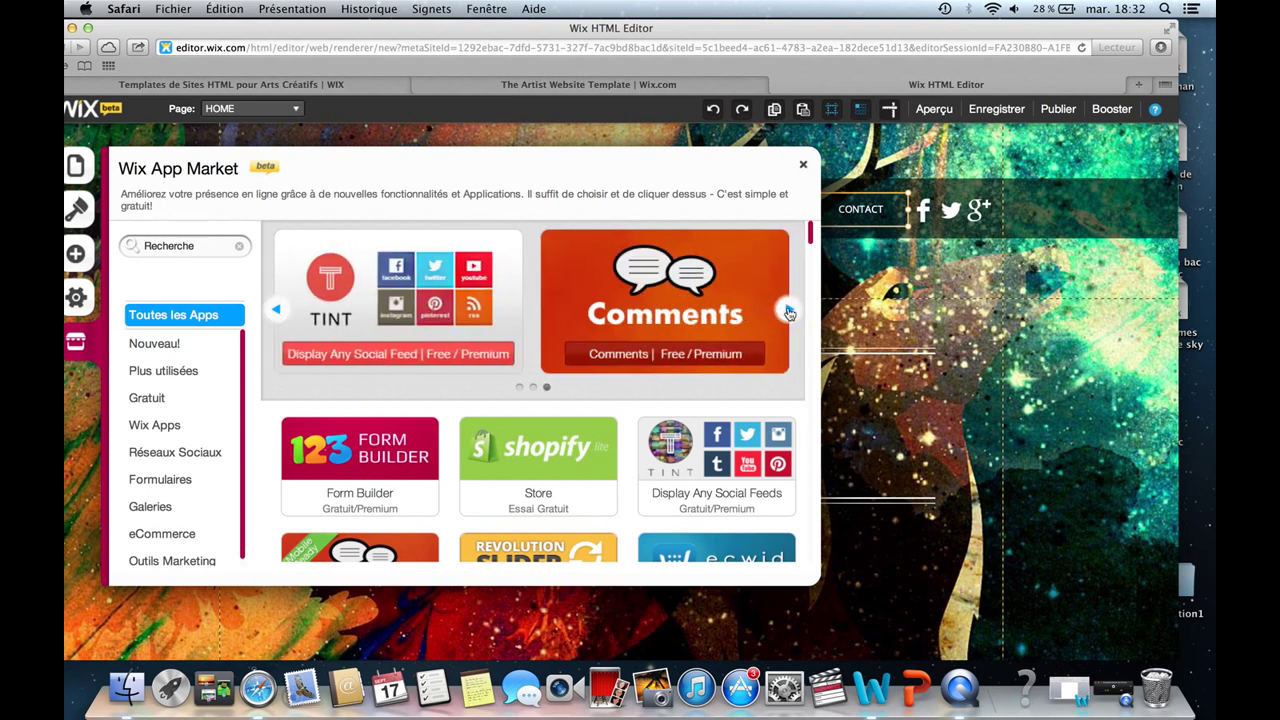
left_click(789, 310)
left_click(789, 310)
left_click(789, 310)
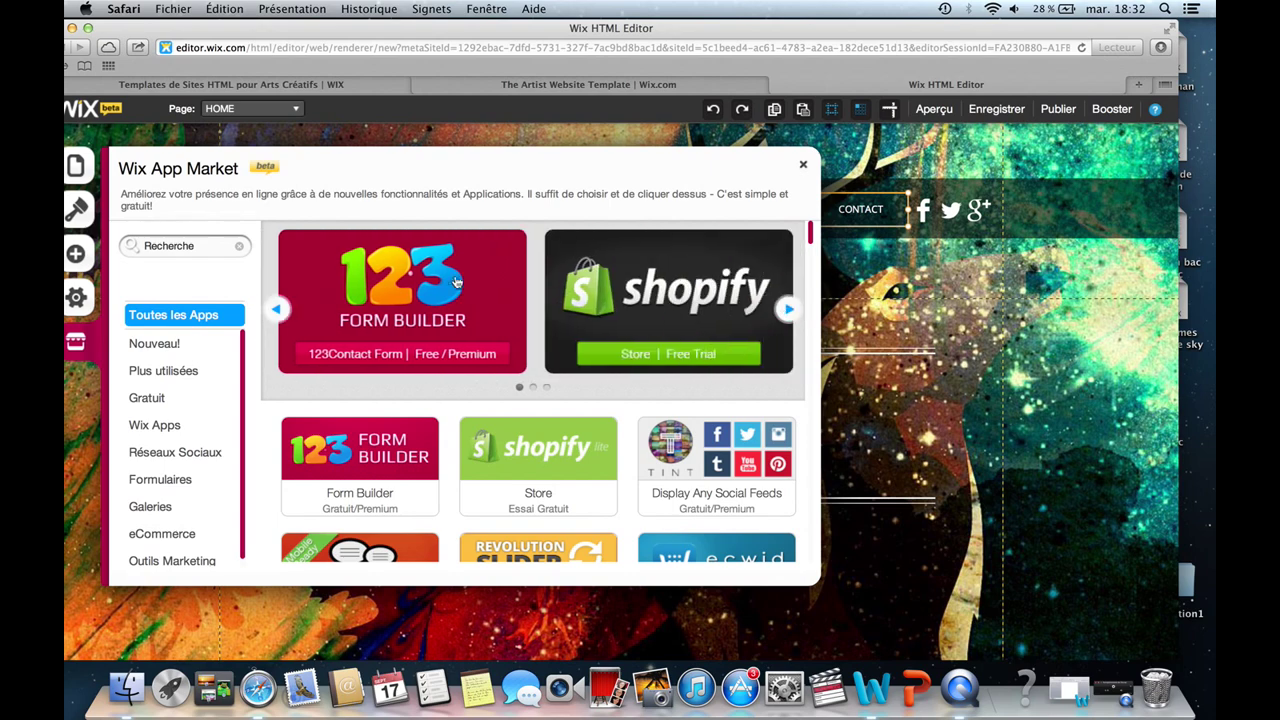
left_click(277, 313)
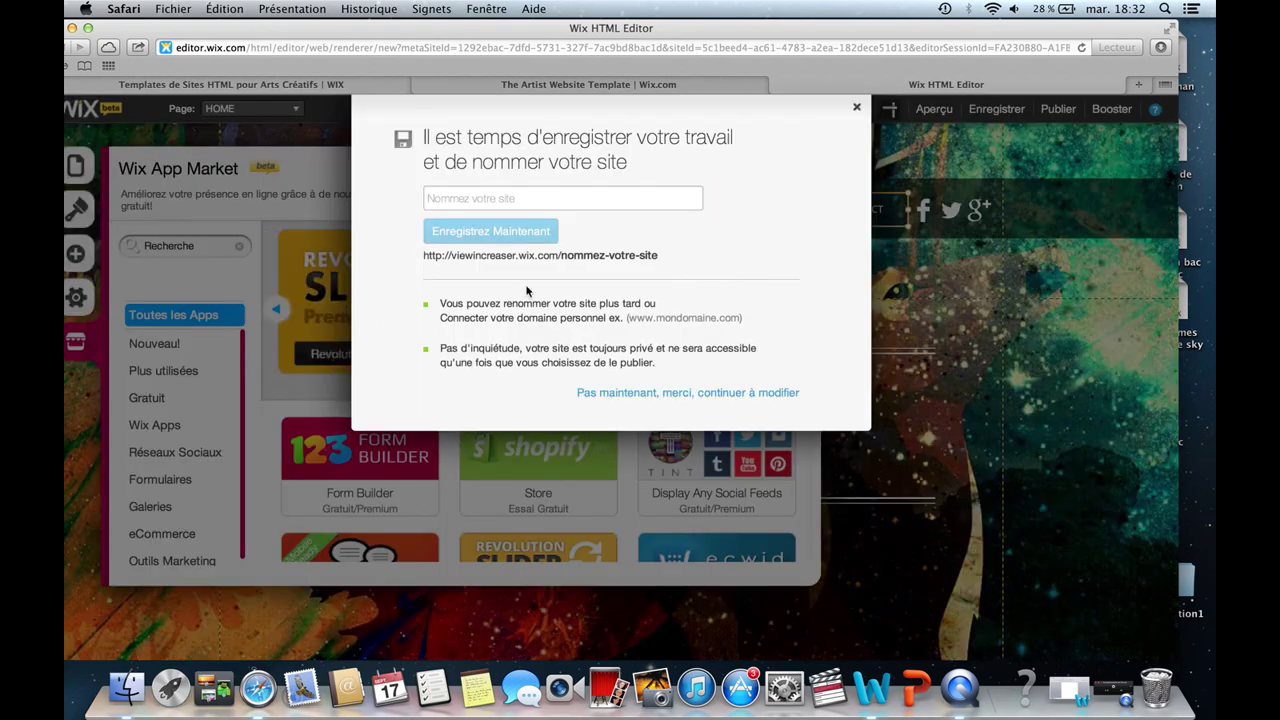
left_click(857, 111)
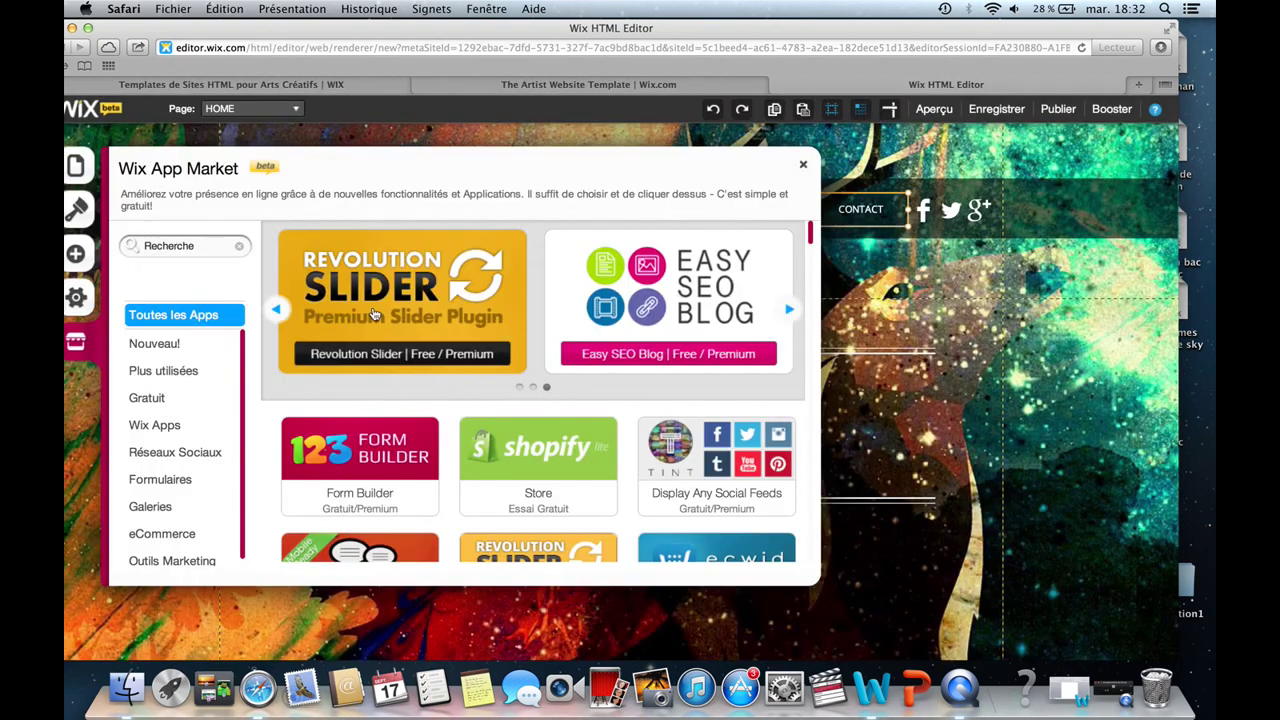
left_click(277, 310)
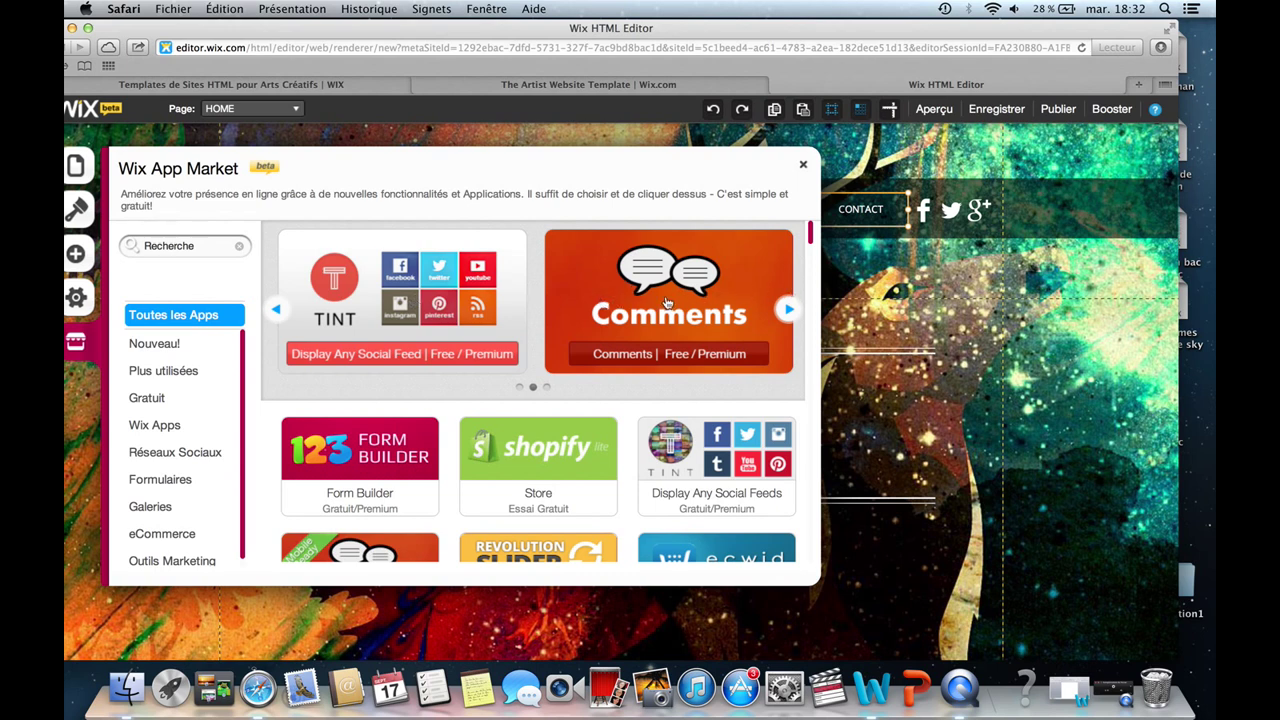
left_click(788, 309)
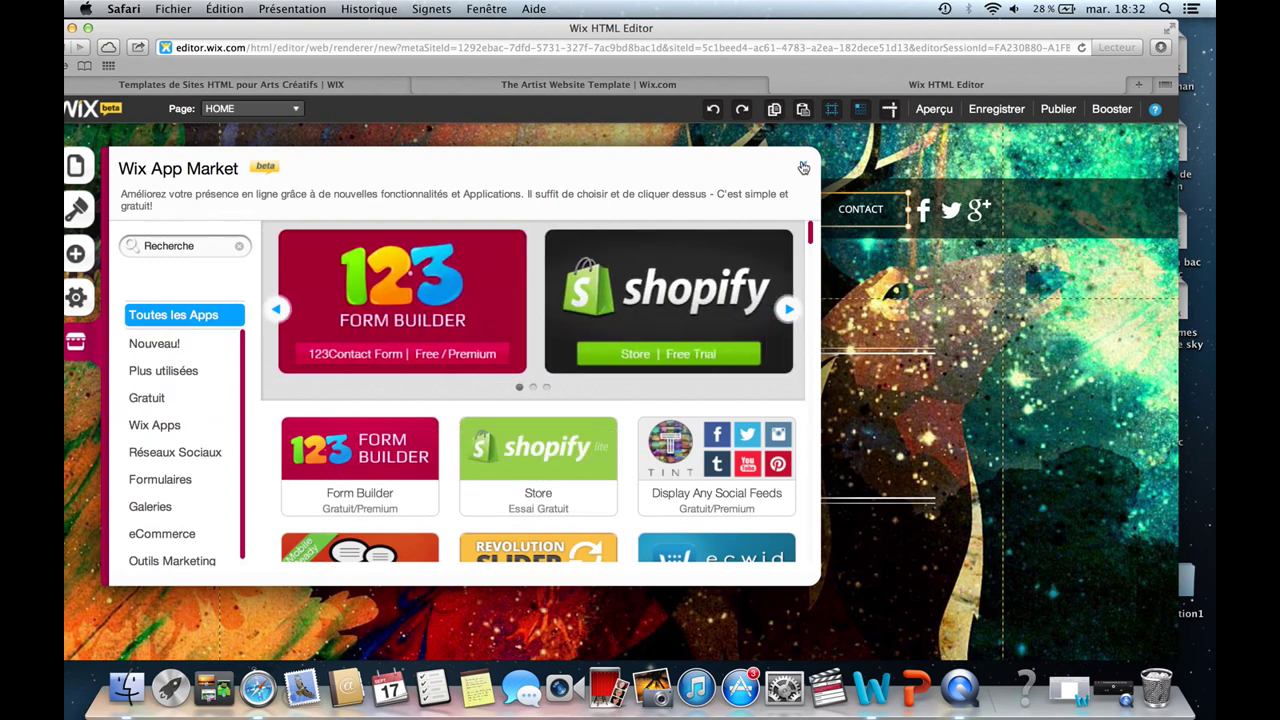
left_click(803, 164)
Open the site Paramètres and look over the Référencement (Google) and site address settings.
left_click(111, 300)
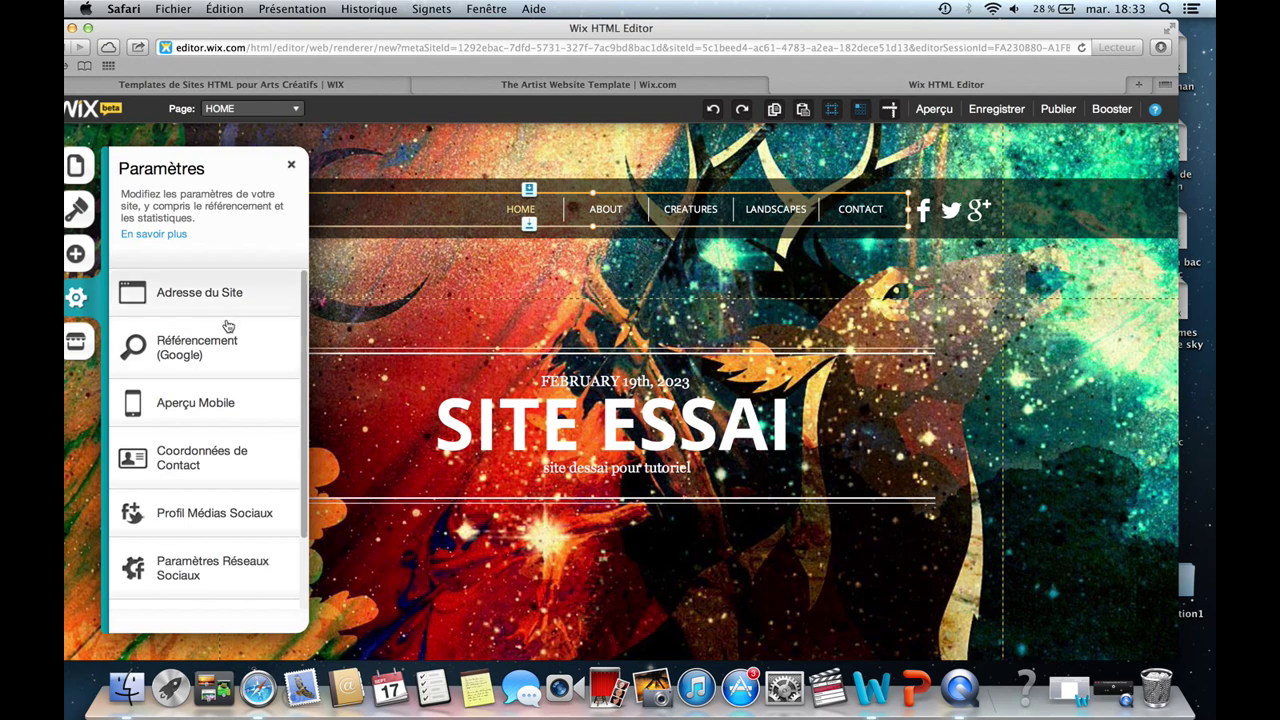
left_click(232, 368)
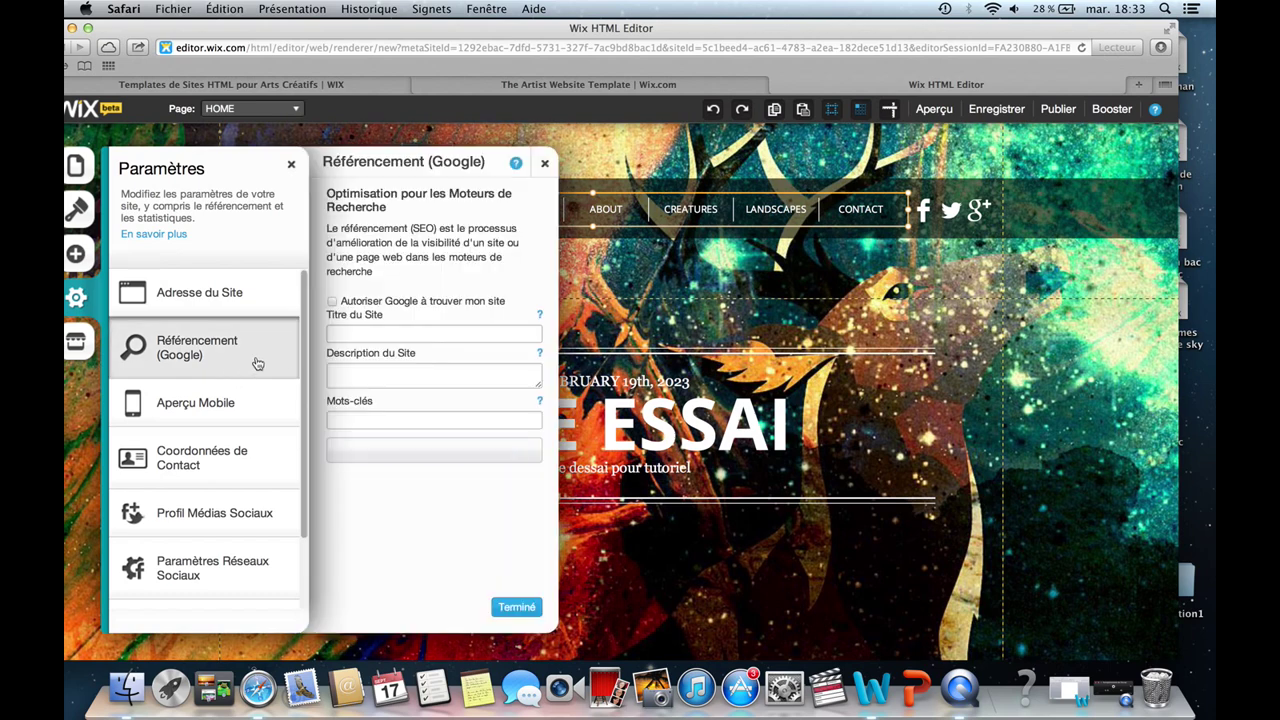
left_click(200, 292)
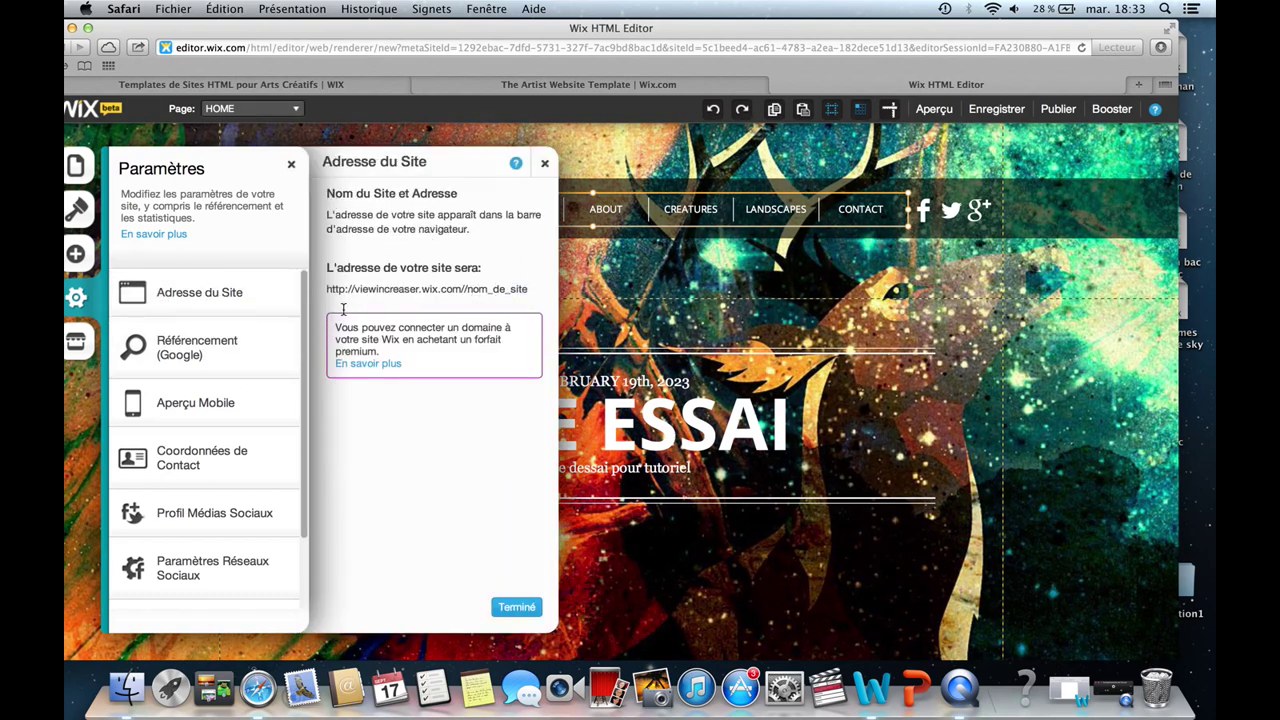
left_click_drag(343, 309, 313, 280)
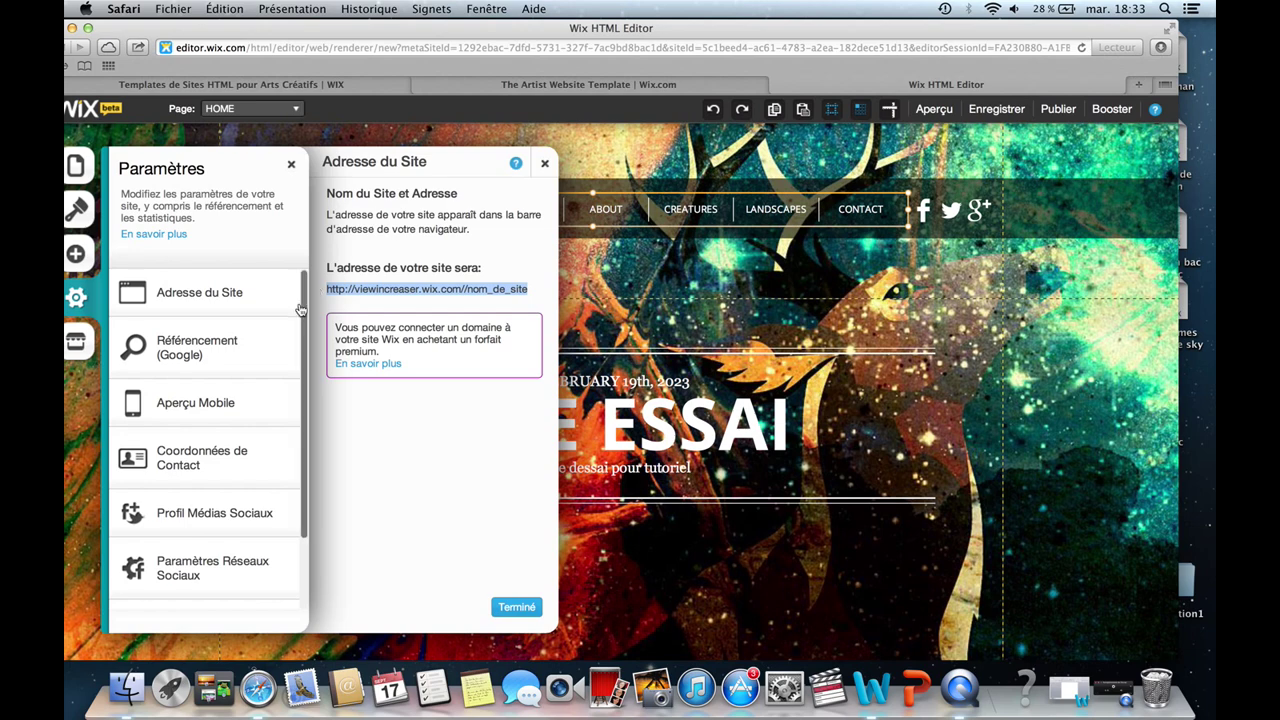
left_click(247, 356)
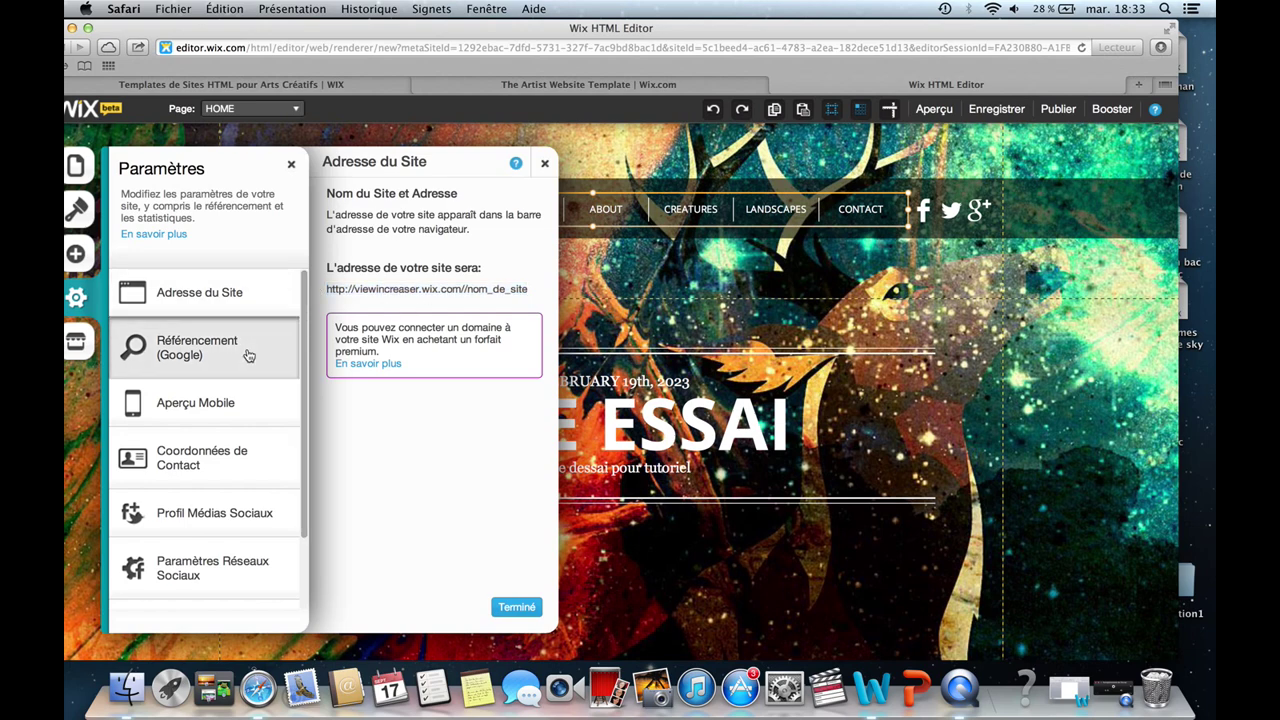
Enter SEO title 'site essai' with 'siteessai' as description and keywords, then click Terminé.
left_click(370, 332)
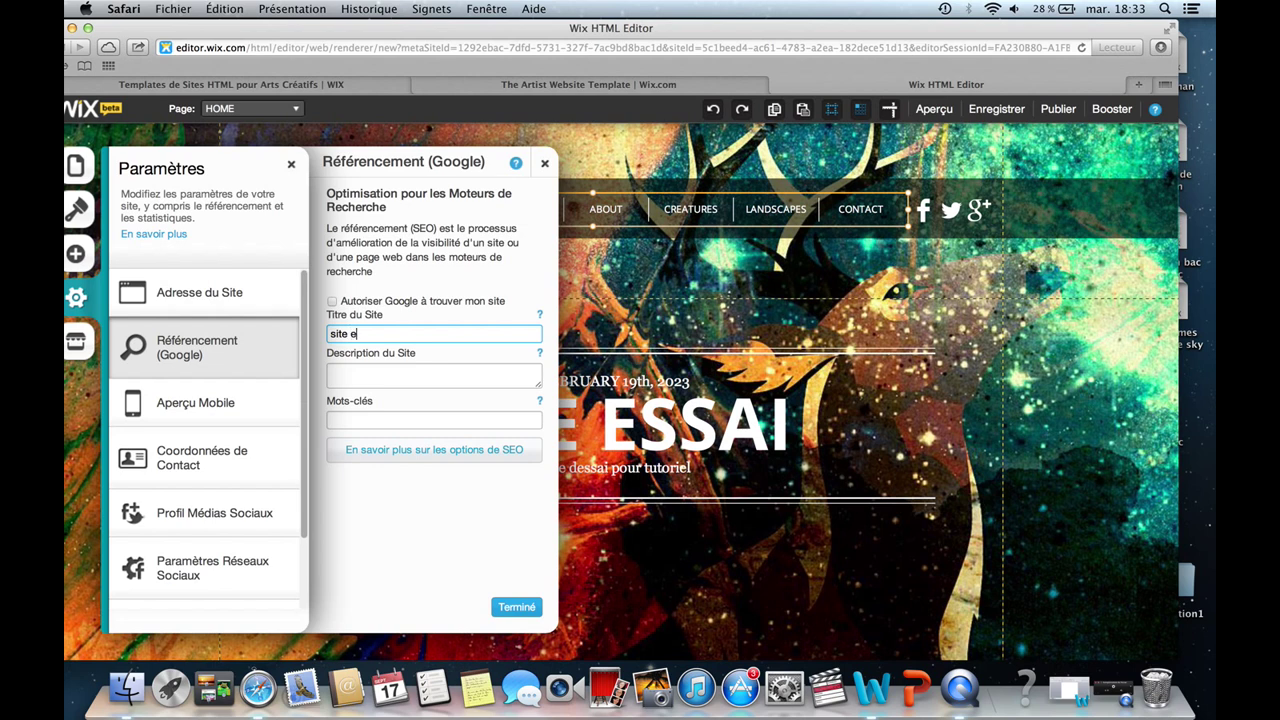
left_click(398, 370)
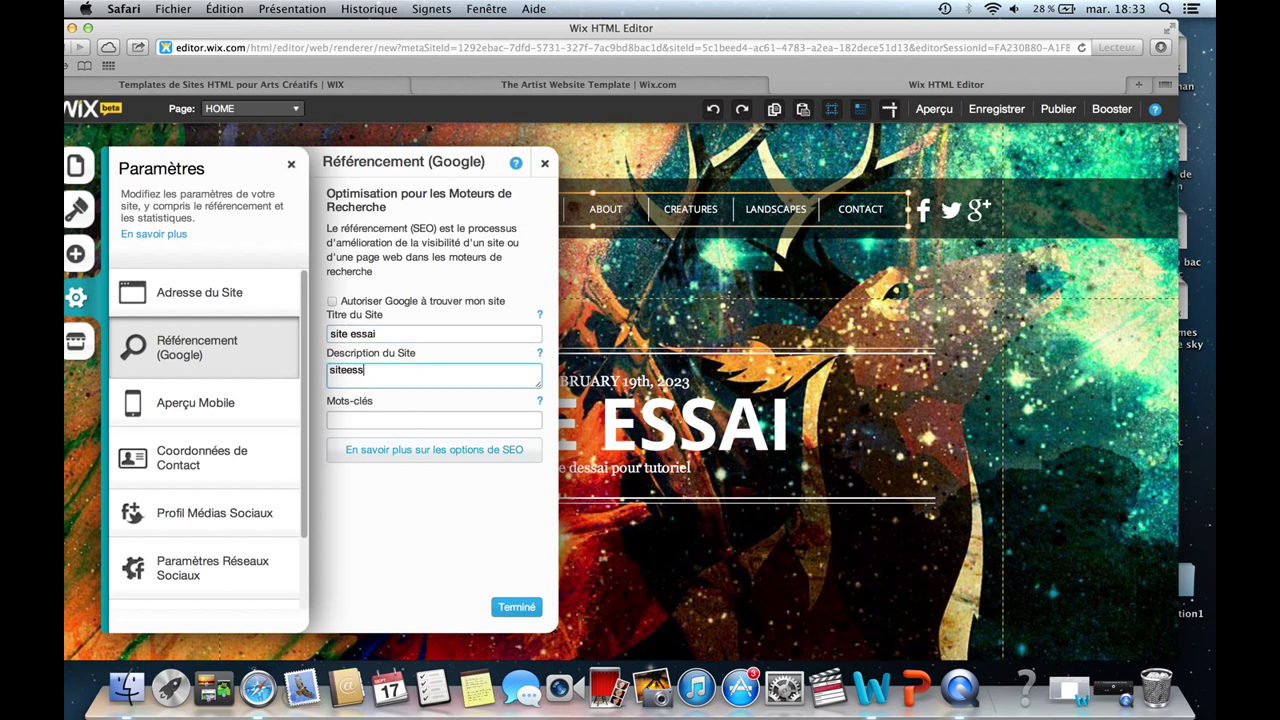
left_click(420, 418)
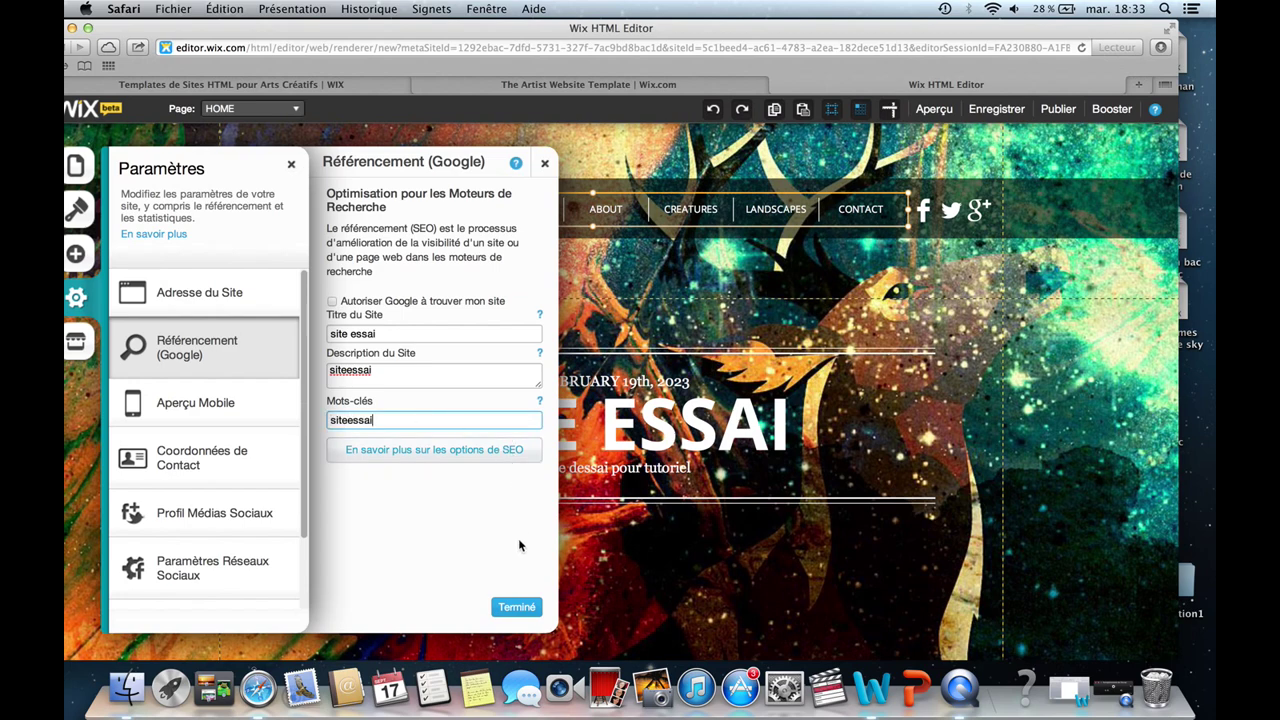
left_click(517, 607)
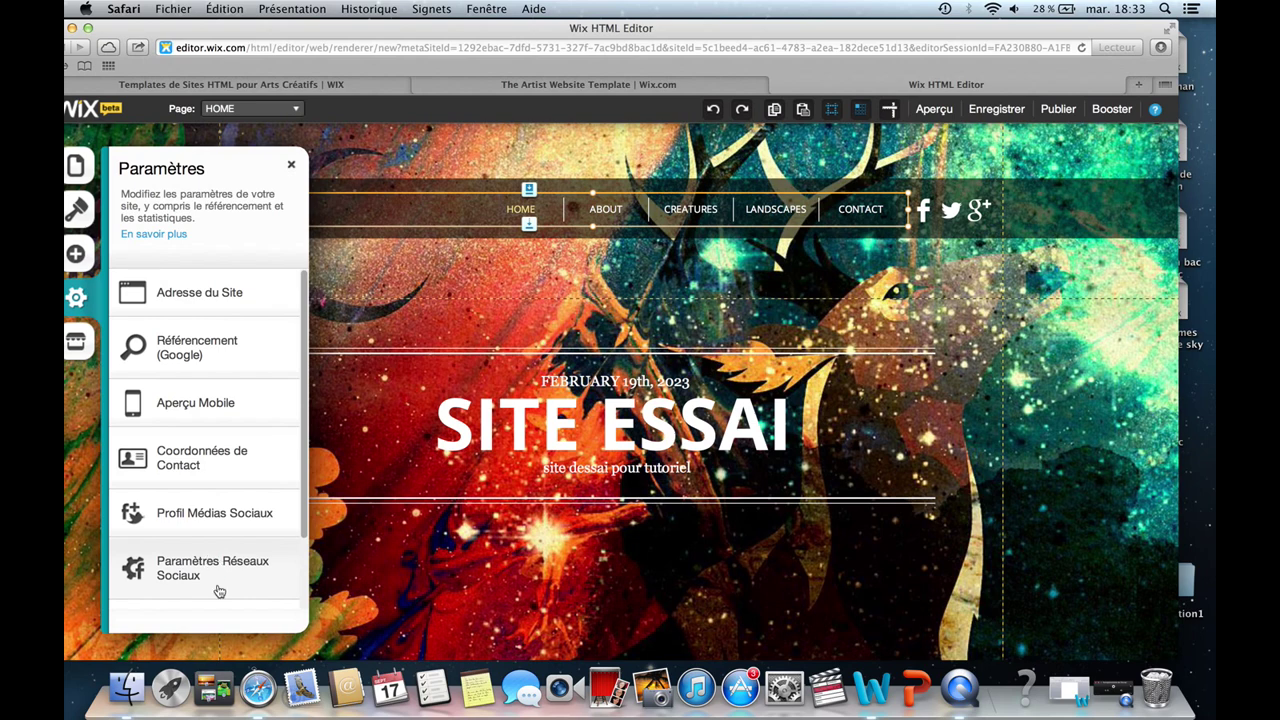
Preview the site and browse its Contact, Landscapes, Creatures and About pages.
left_click(934, 112)
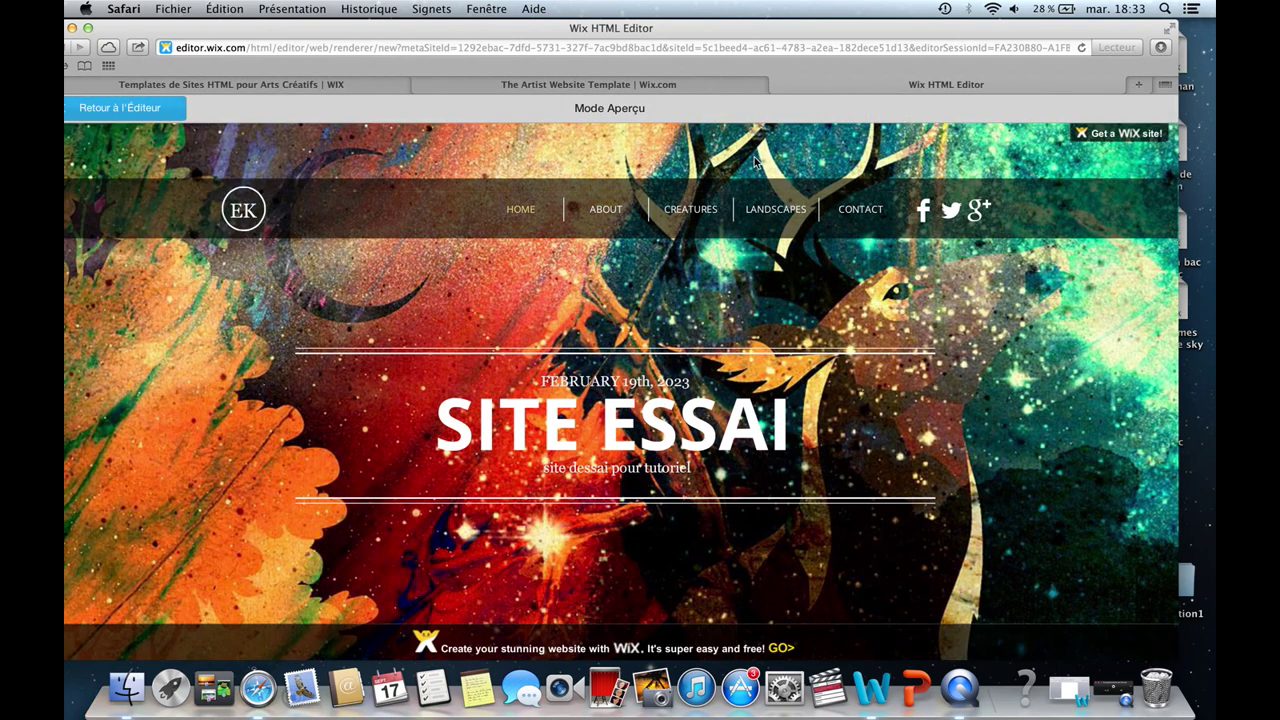
left_click(856, 211)
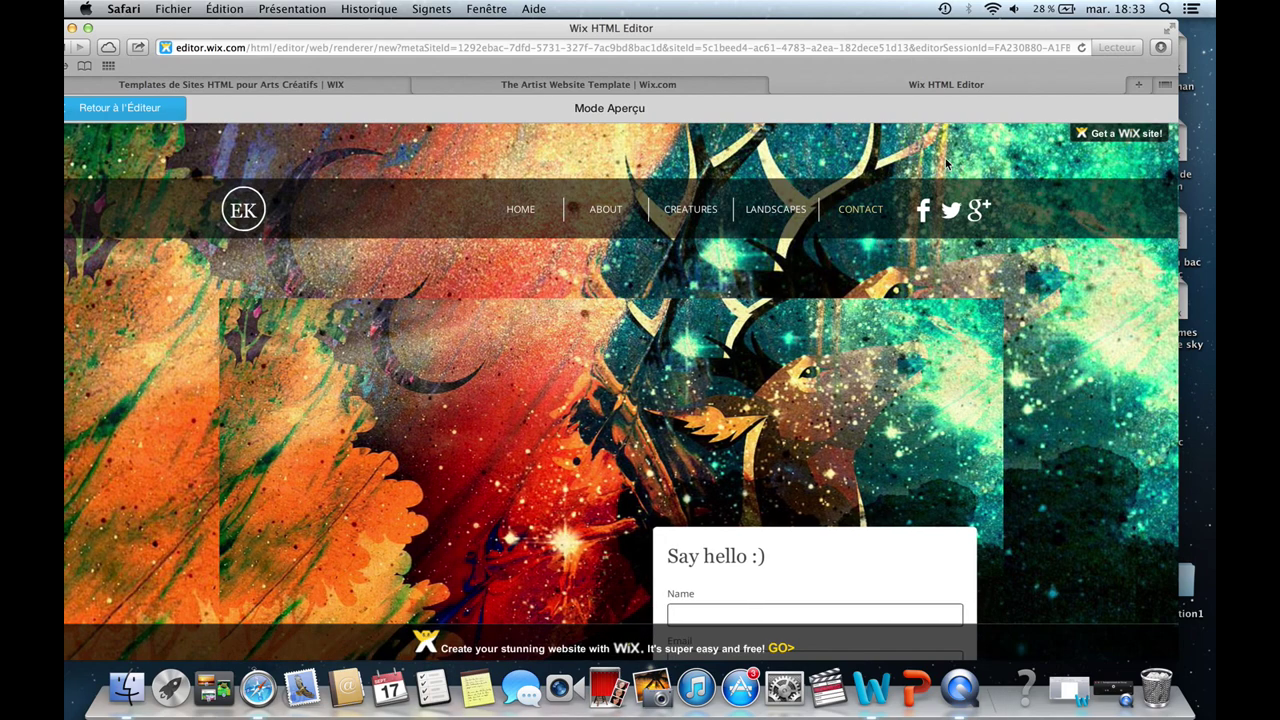
left_click(781, 213)
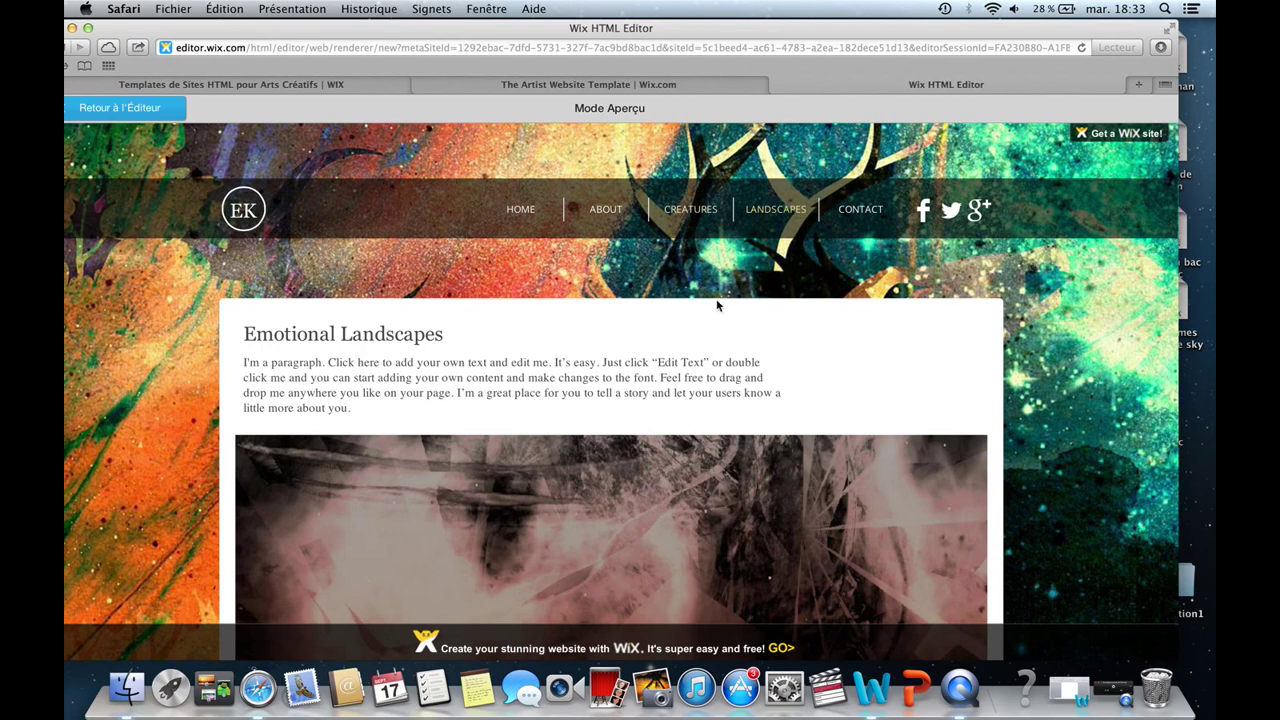
scroll(717, 305, "down", 3)
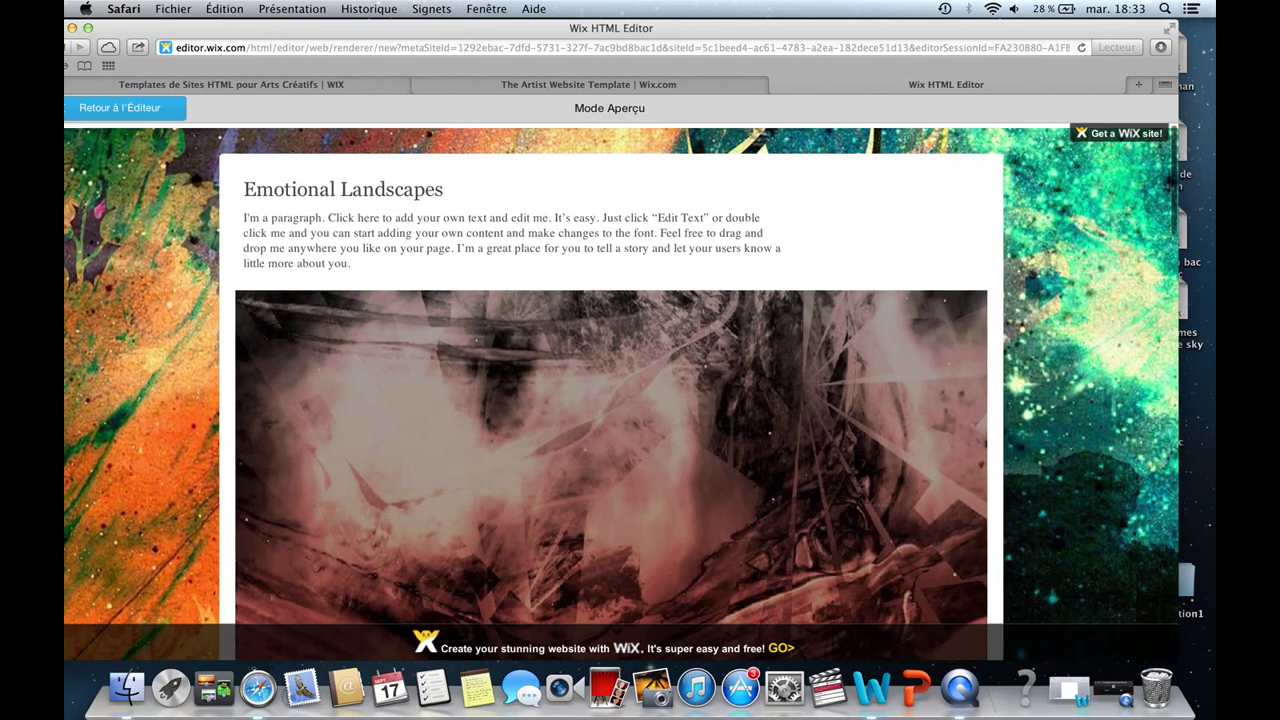
scroll(739, 447, "down", 2)
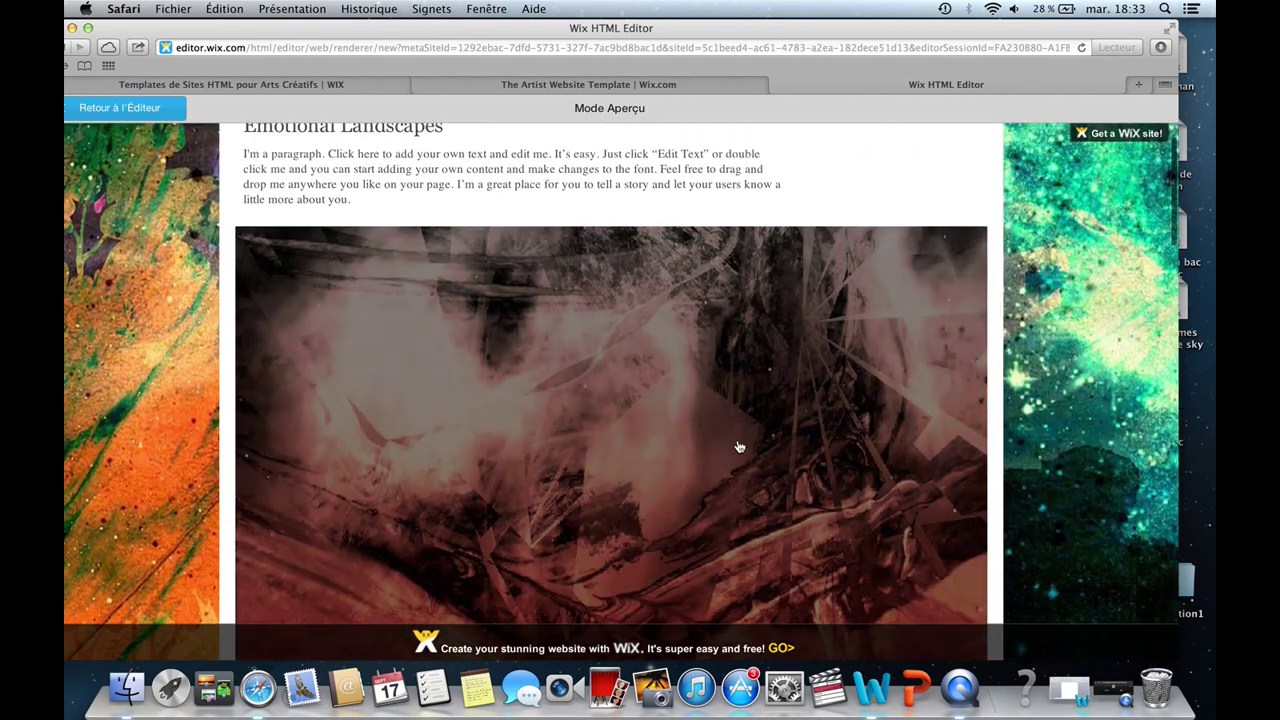
scroll(739, 447, "up", 3)
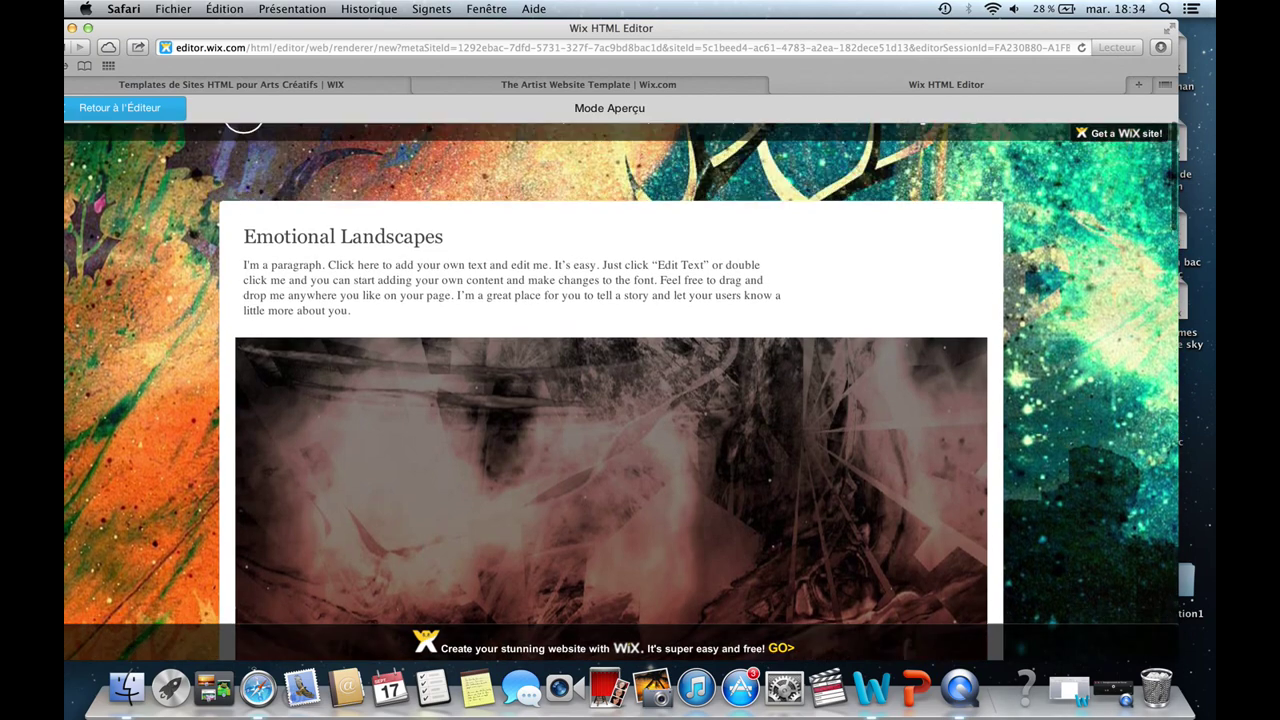
scroll(620, 390, "up", 3)
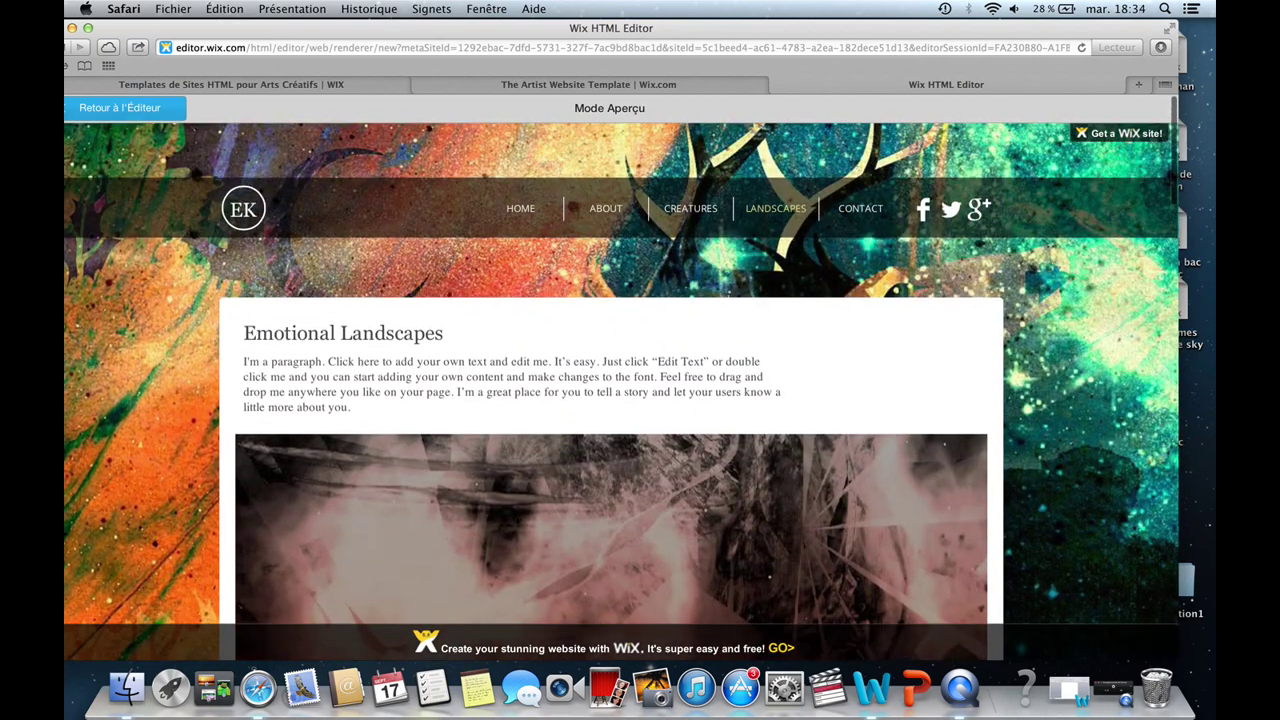
left_click(700, 210)
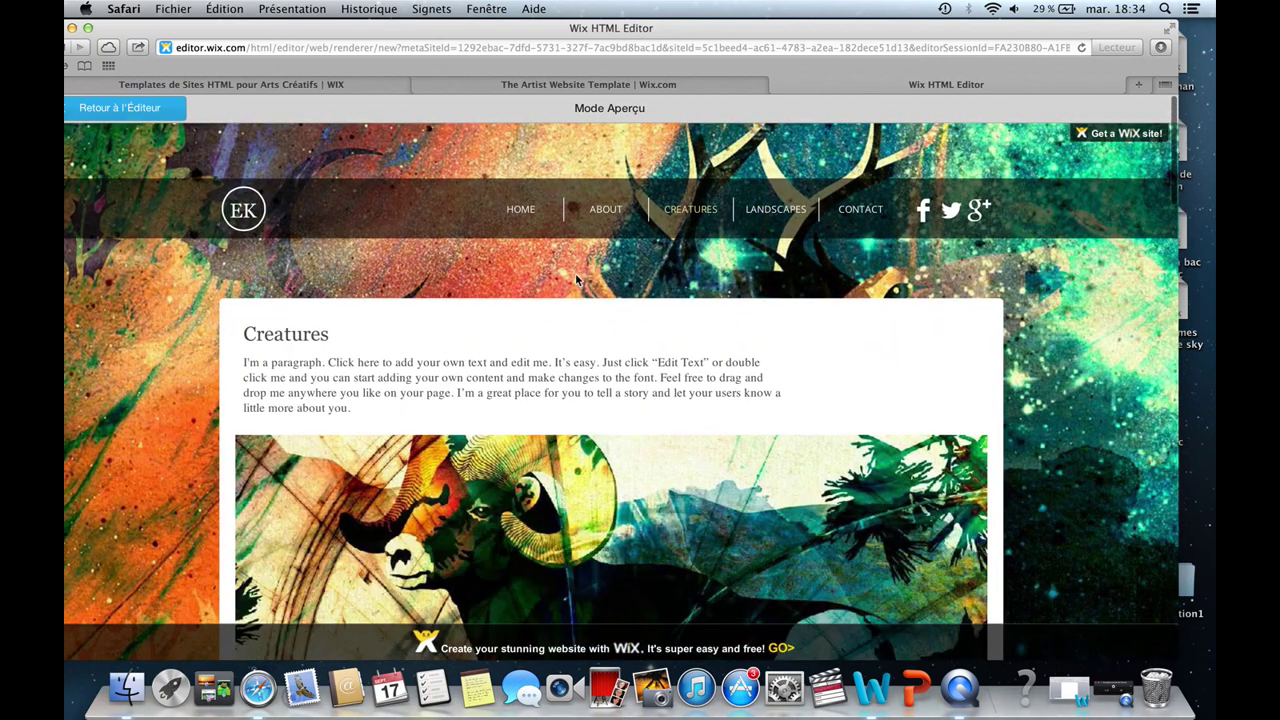
left_click(603, 211)
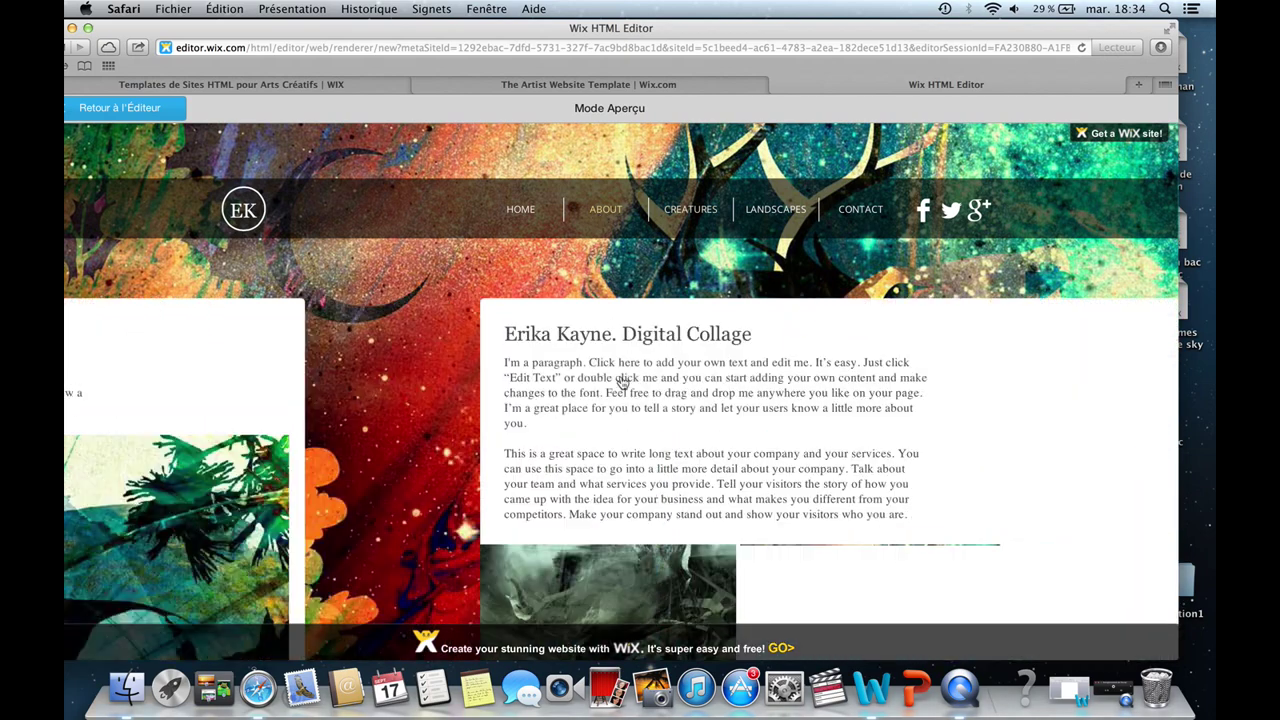
left_click(514, 360)
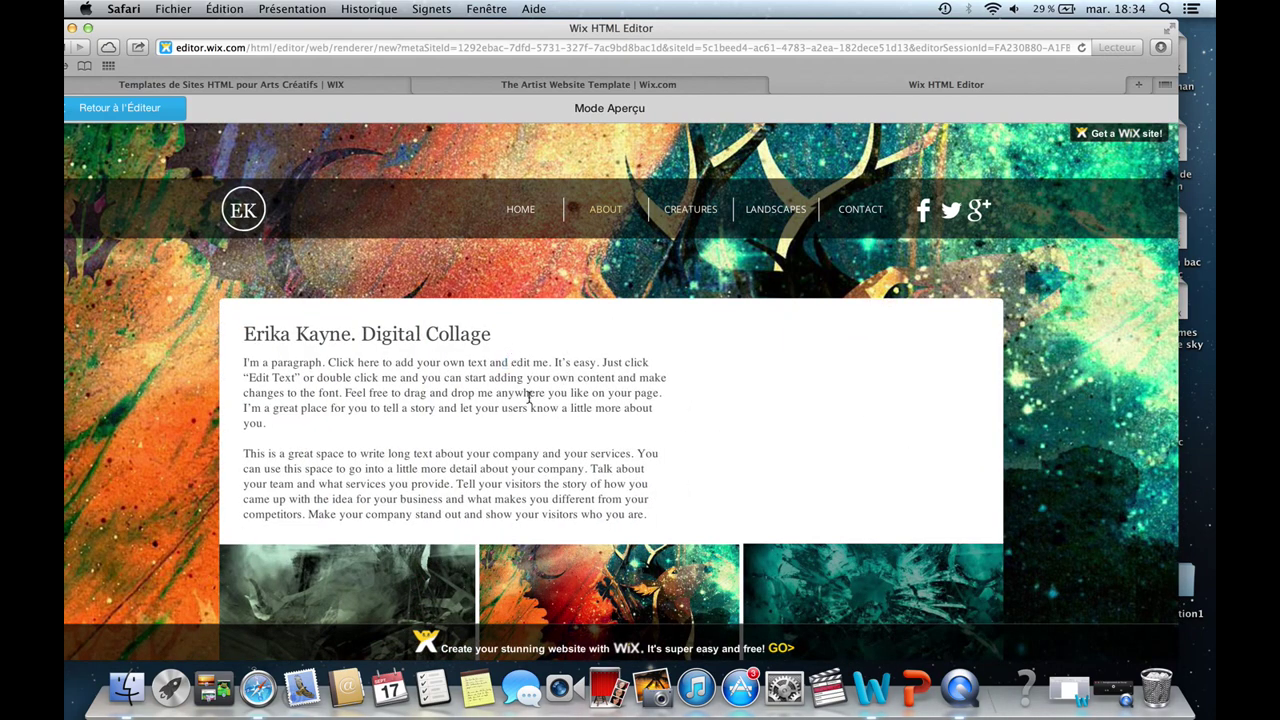
Return to the editor and delete all the About page's paragraph text.
double_click(510, 390)
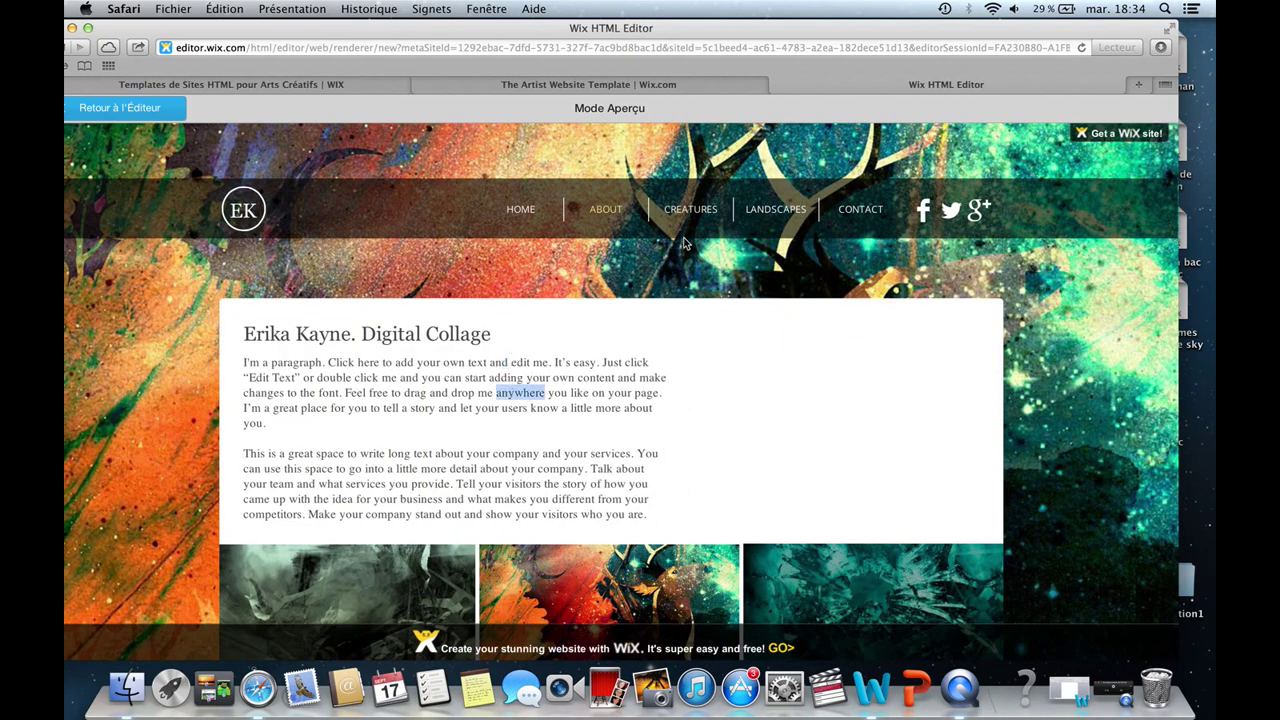
left_click(120, 108)
left_click(425, 384)
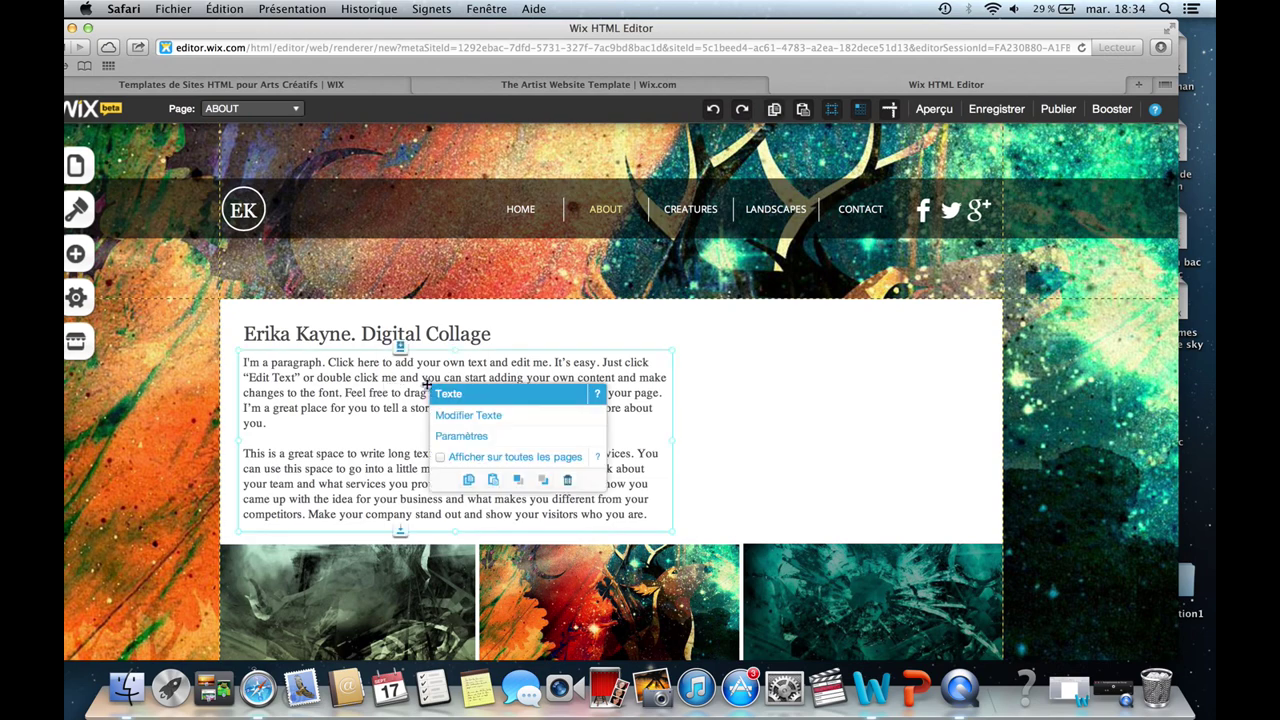
left_click(490, 415)
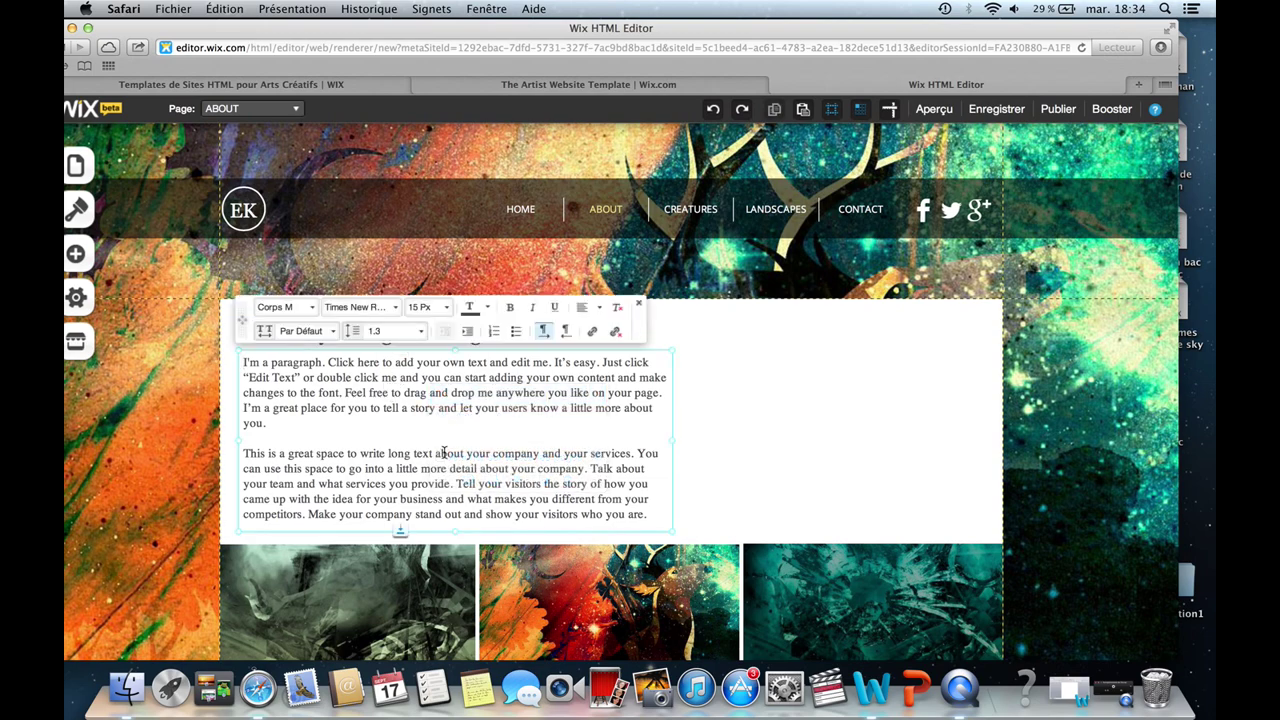
key("super+a")
key("BackSpace")
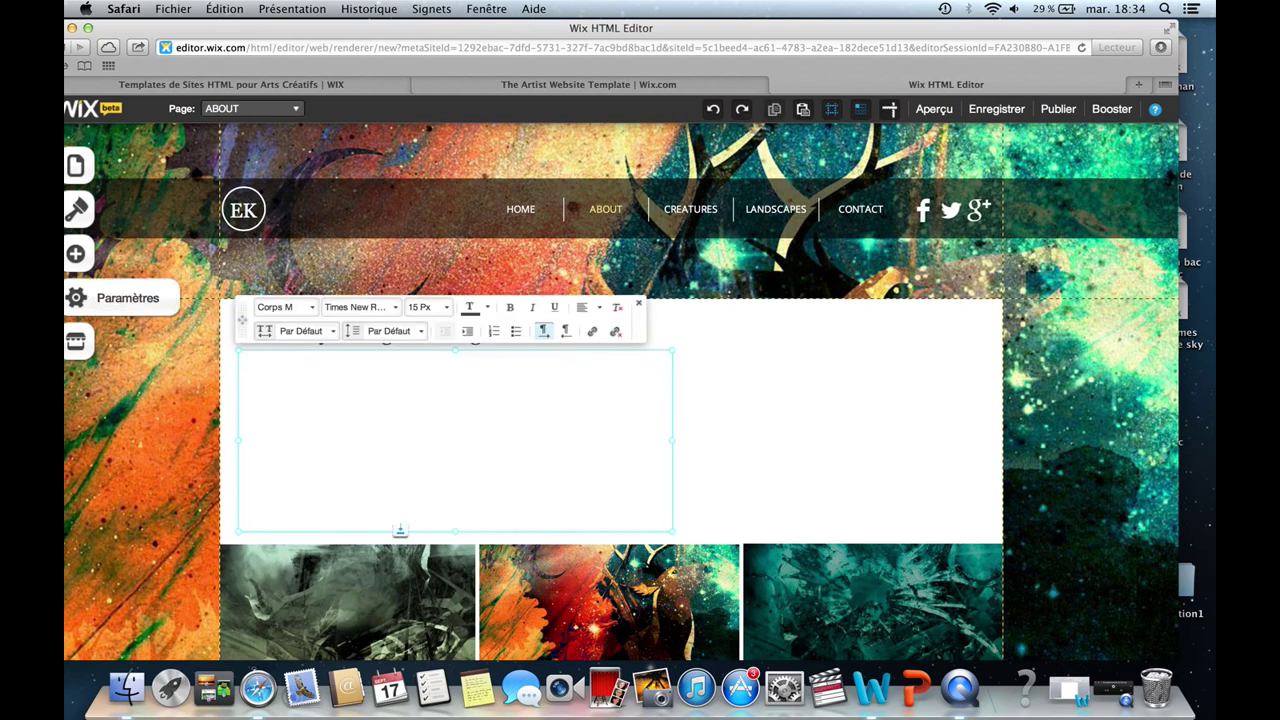
Delete the middle image of the bottom row, and close the left image's link dialog without linking.
left_click(482, 548)
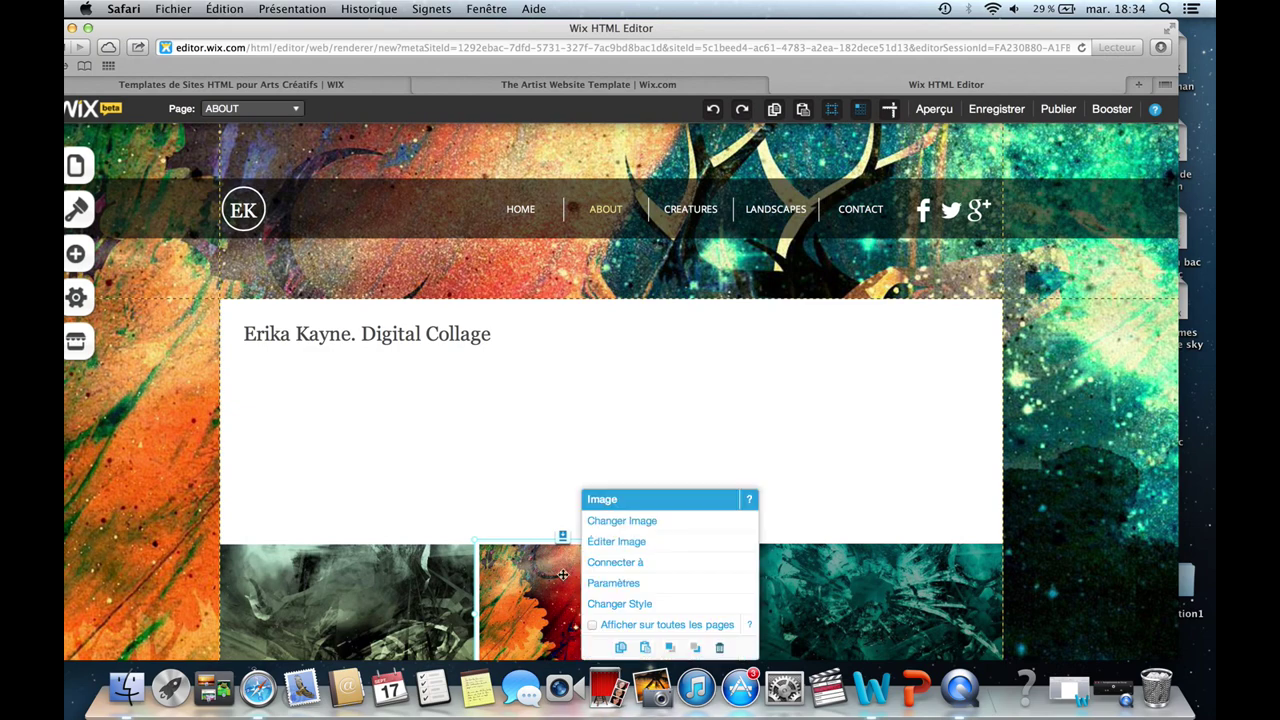
left_click(719, 647)
left_click(470, 597)
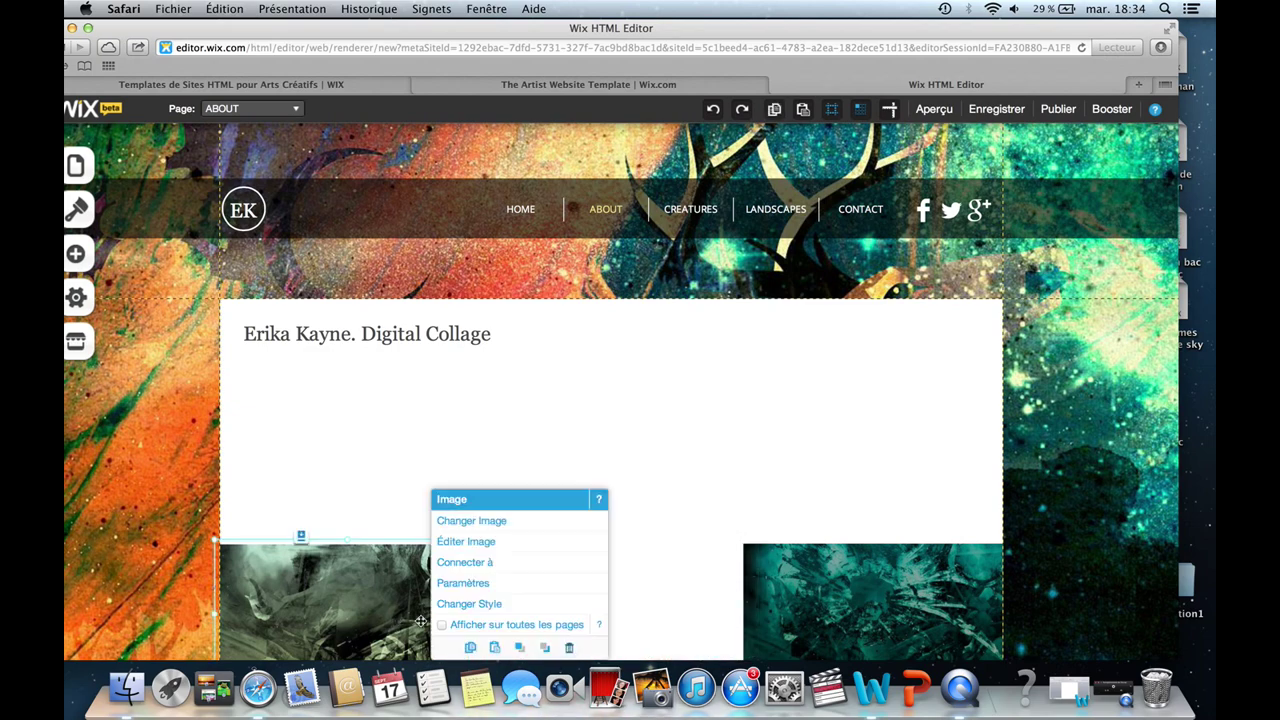
left_click(485, 563)
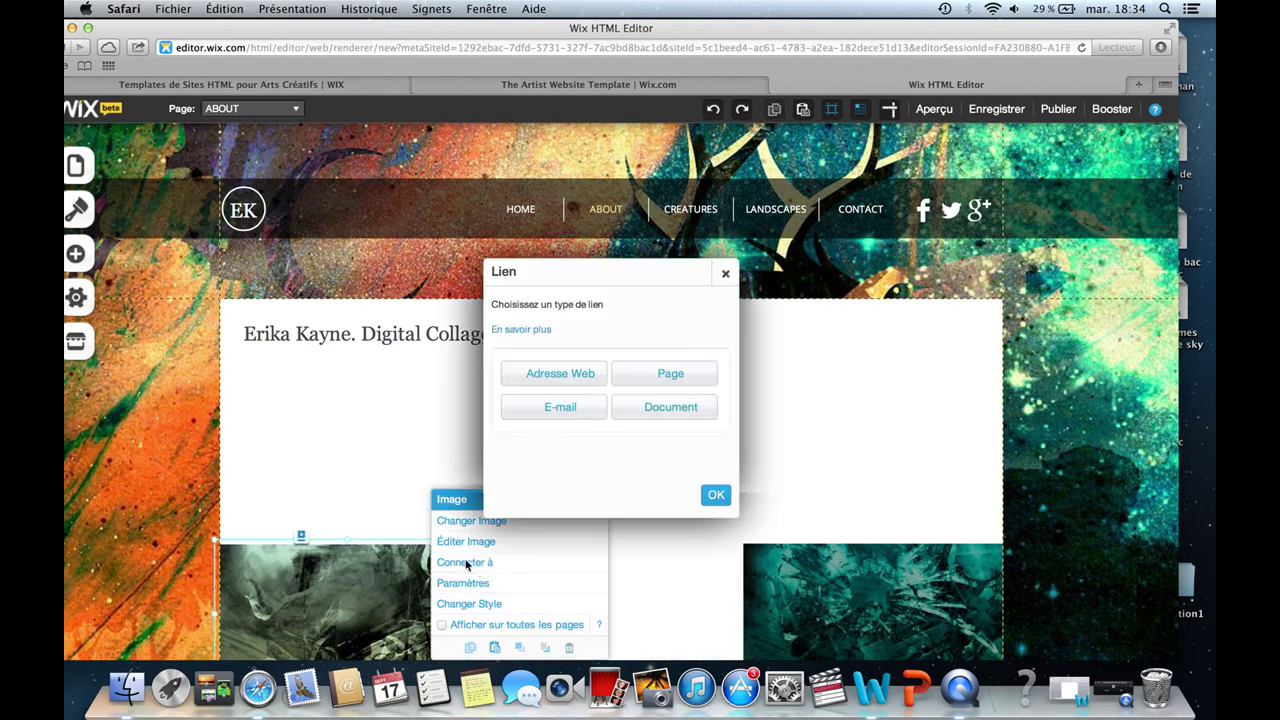
left_click(726, 273)
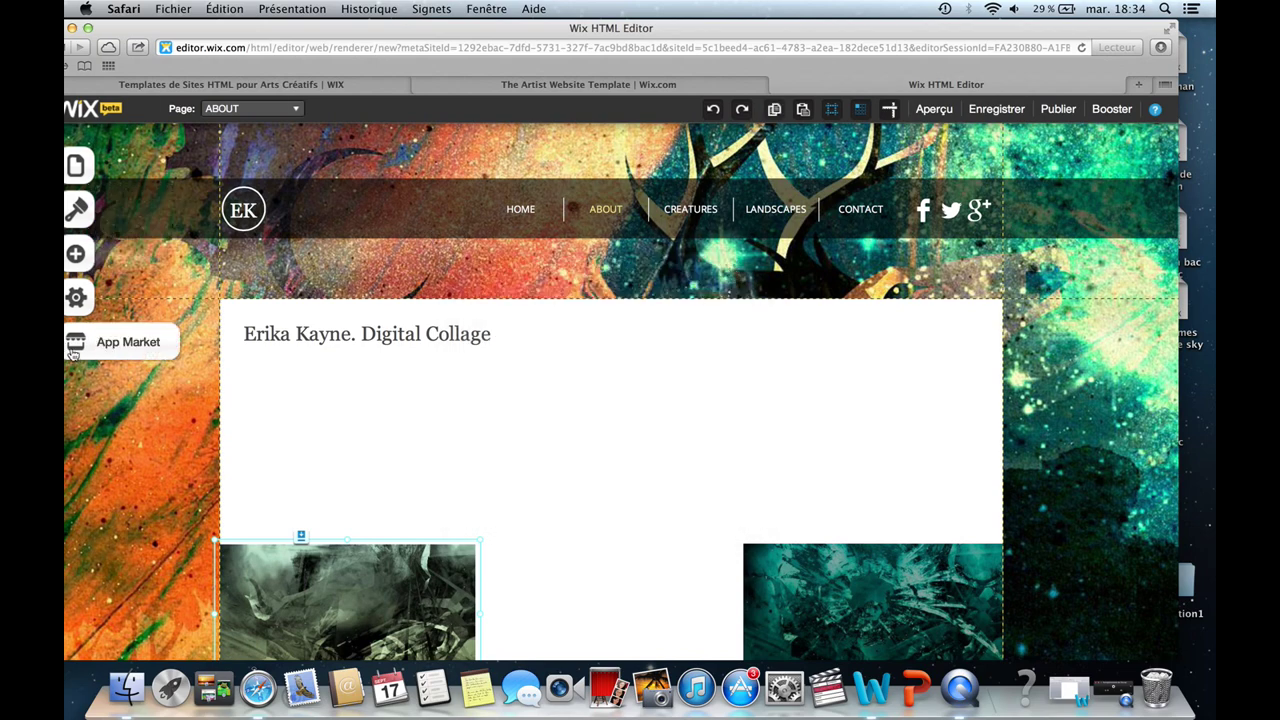
Add a Menu Texte and a Bouton de Texte from Boutons & Menus, deleting each.
left_click(89, 245)
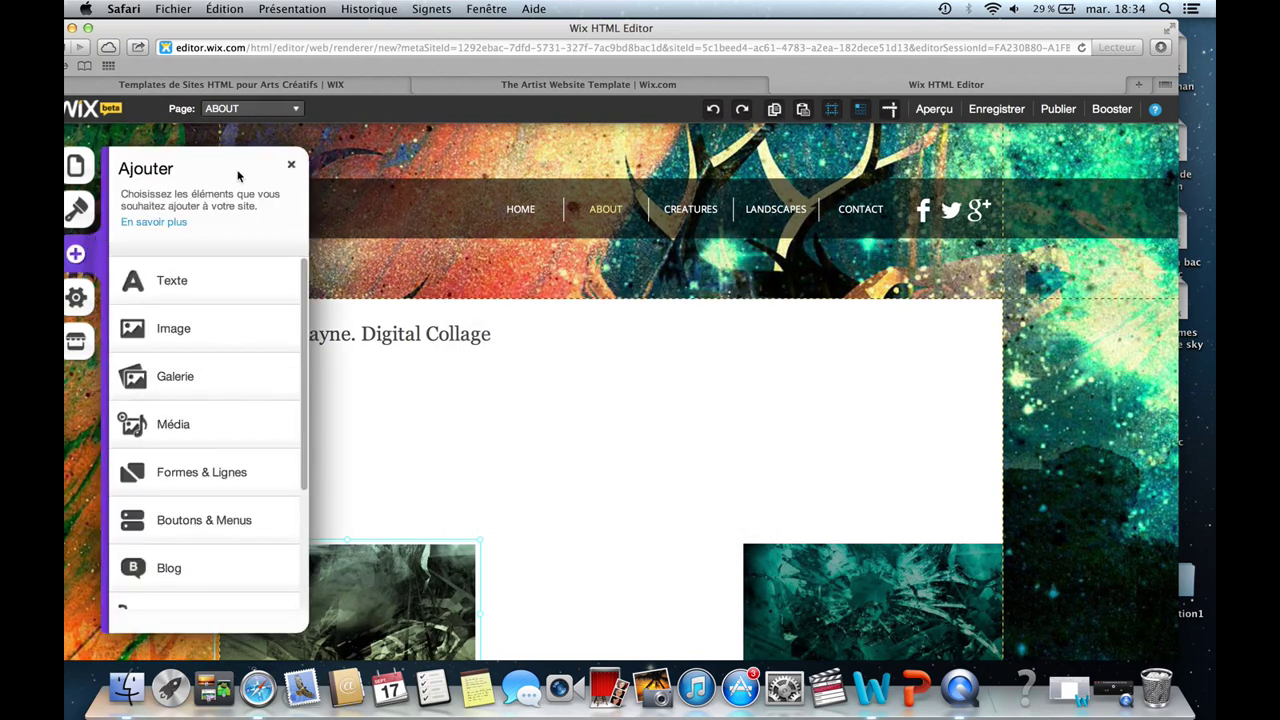
left_click(207, 522)
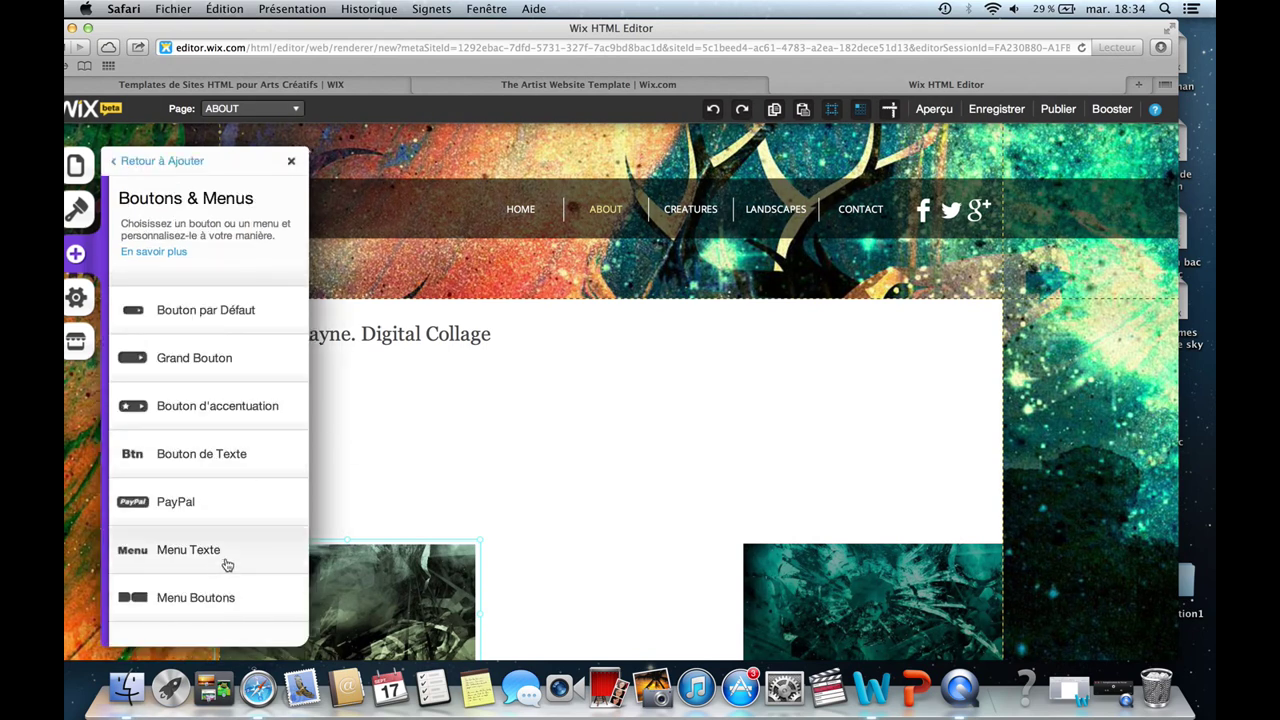
left_click(240, 553)
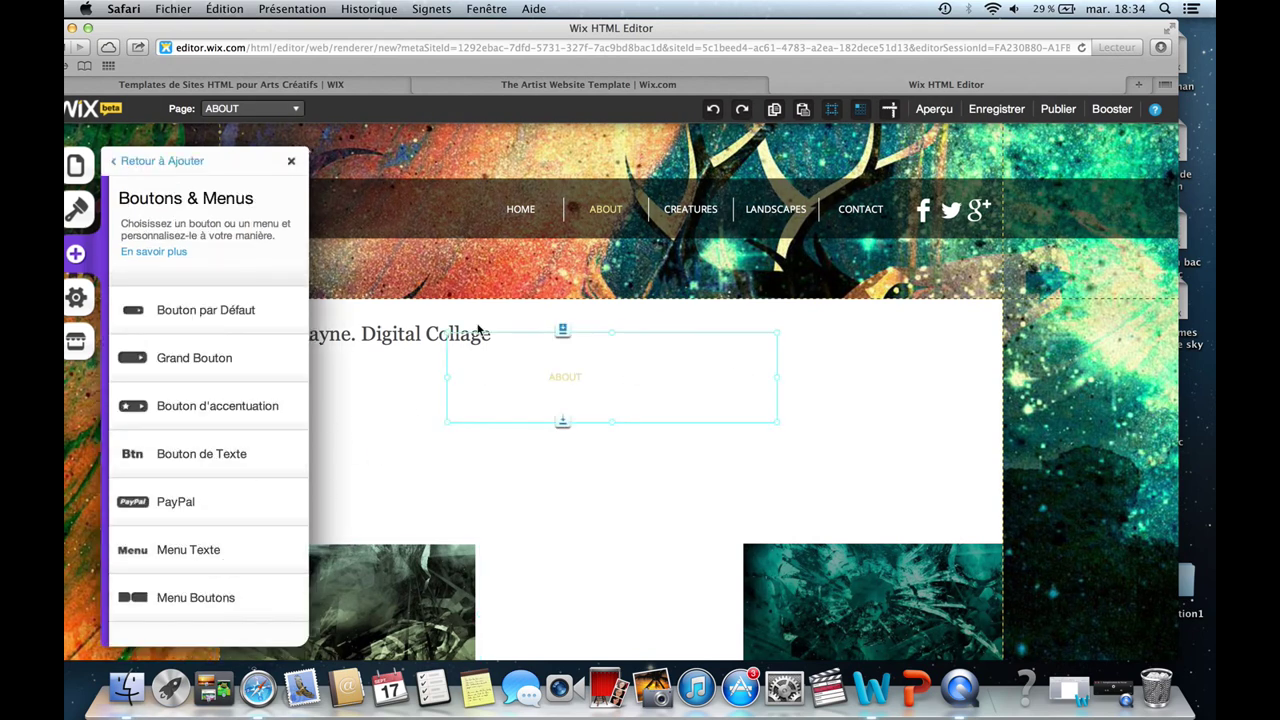
left_click(706, 503)
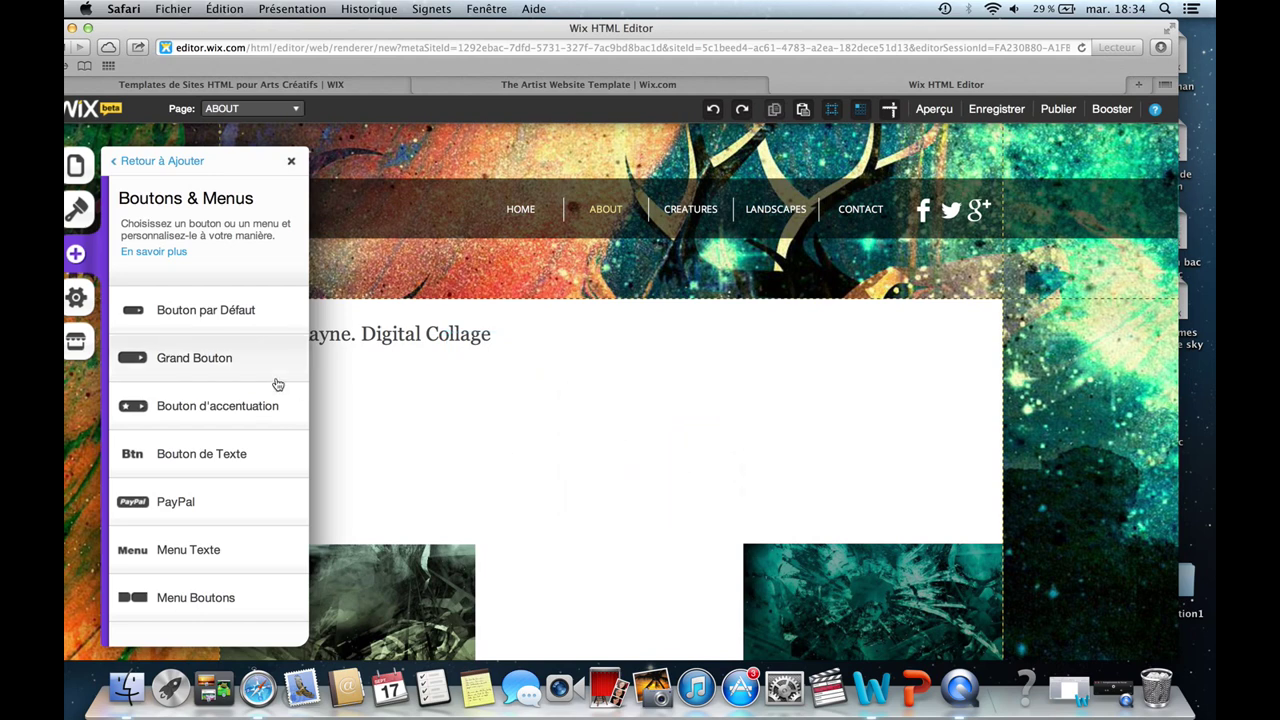
left_click(234, 458)
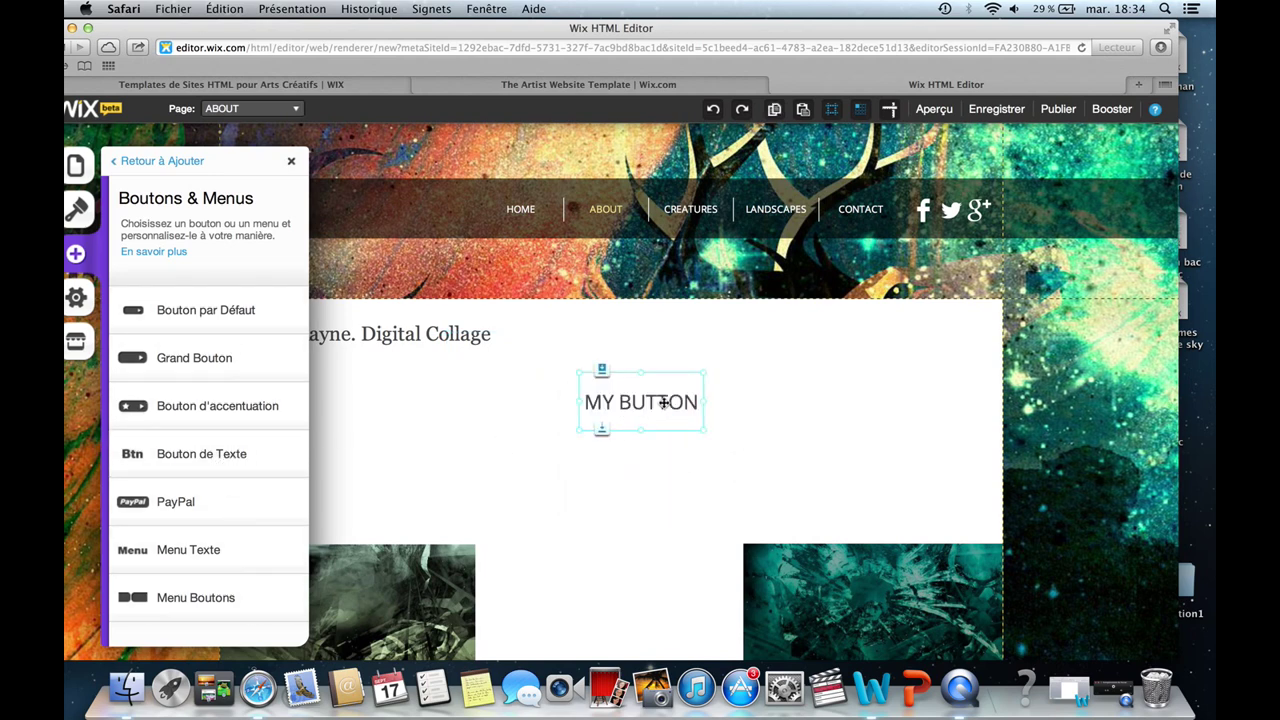
left_click(837, 521)
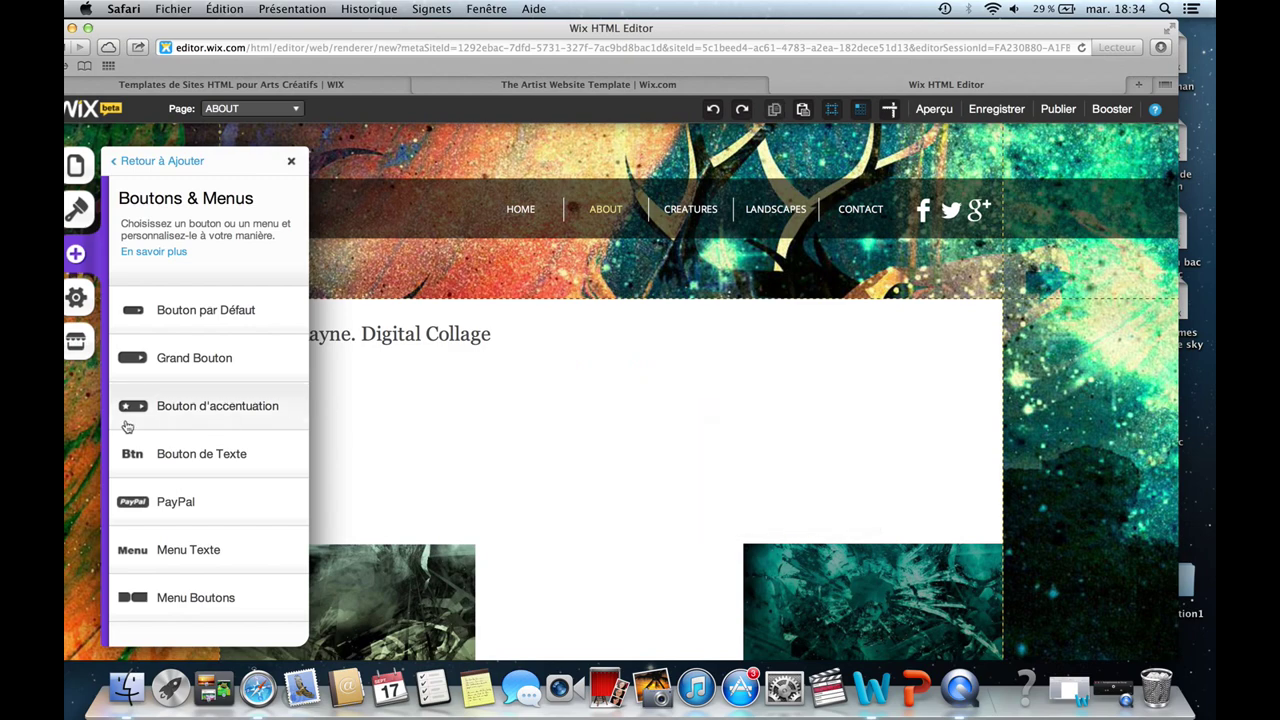
Glance at the Design options, then show the Apps list under Ajouter.
left_click(78, 231)
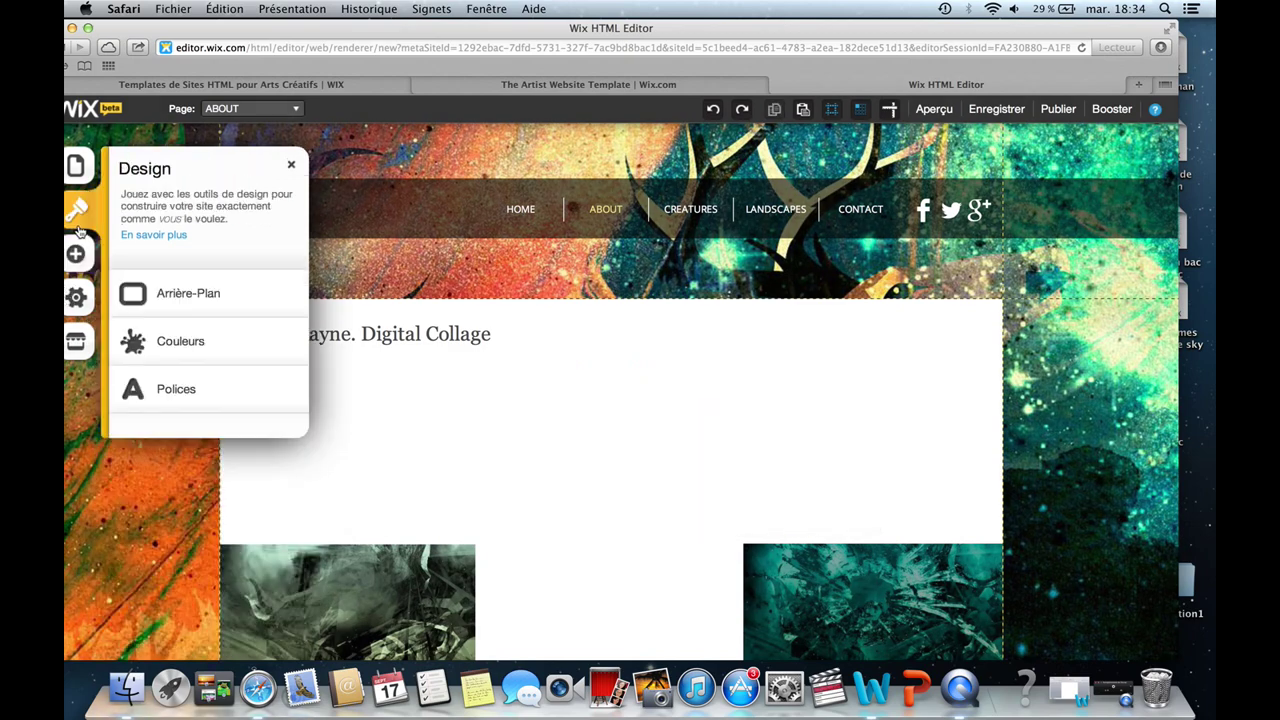
left_click(75, 254)
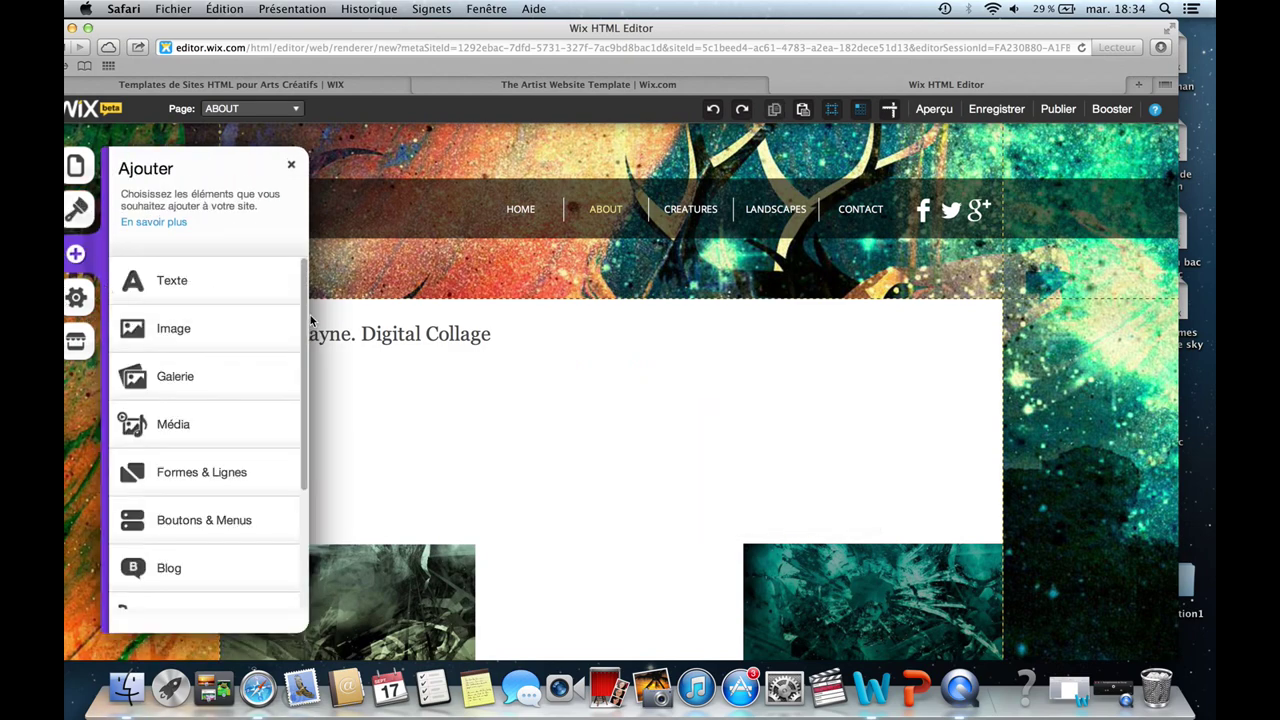
left_click_drag(303, 320, 302, 461)
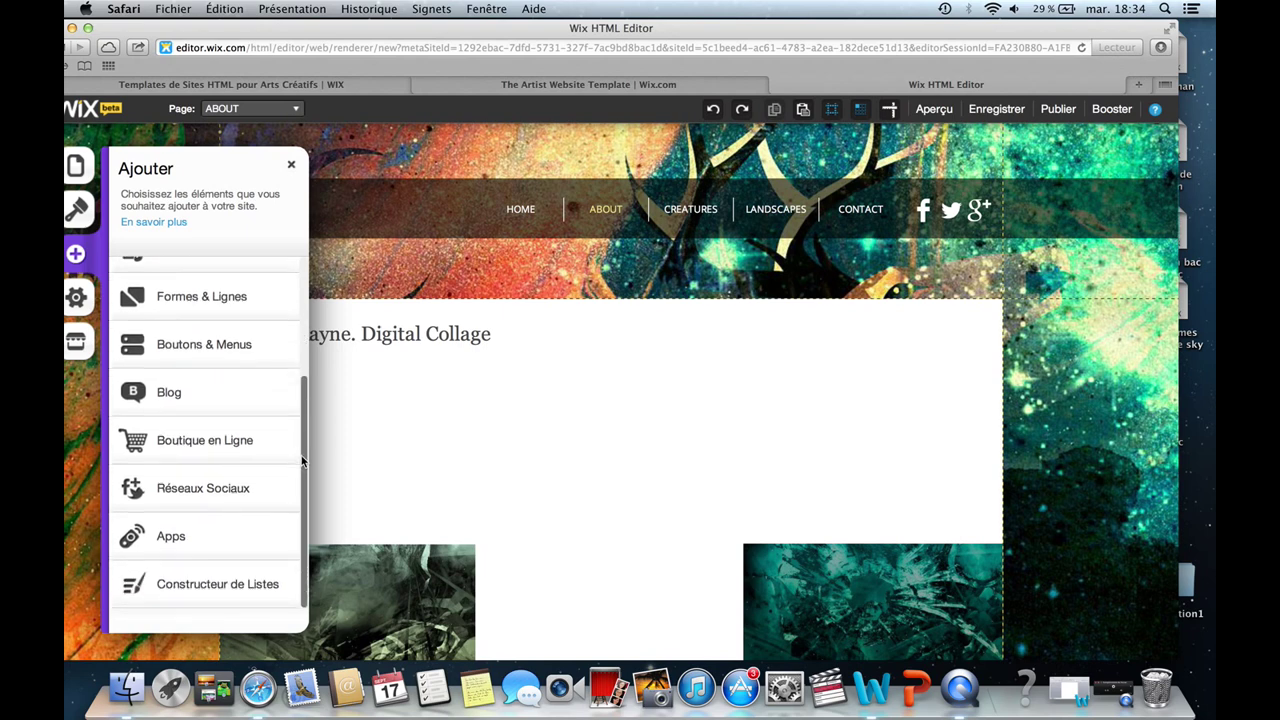
left_click(206, 537)
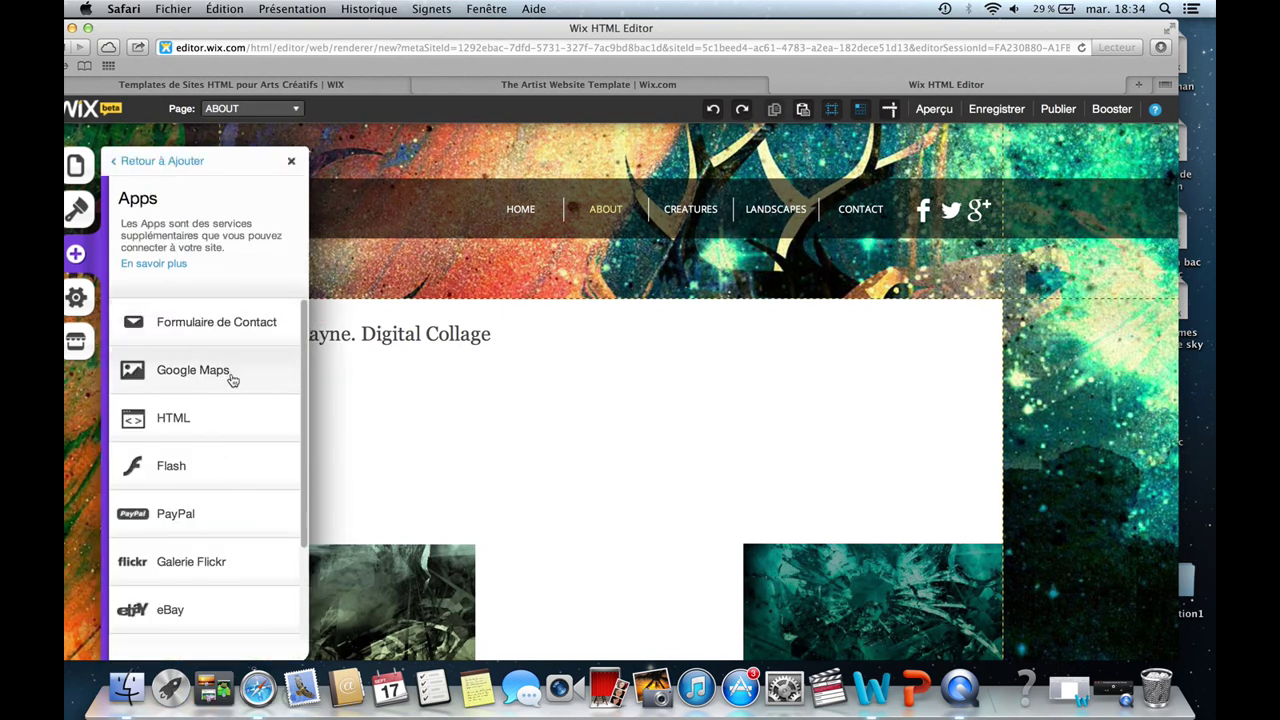
Add an HTML box, move it to the content area's right side, dismiss the grid warning, and open its Paramètres.
left_click(238, 420)
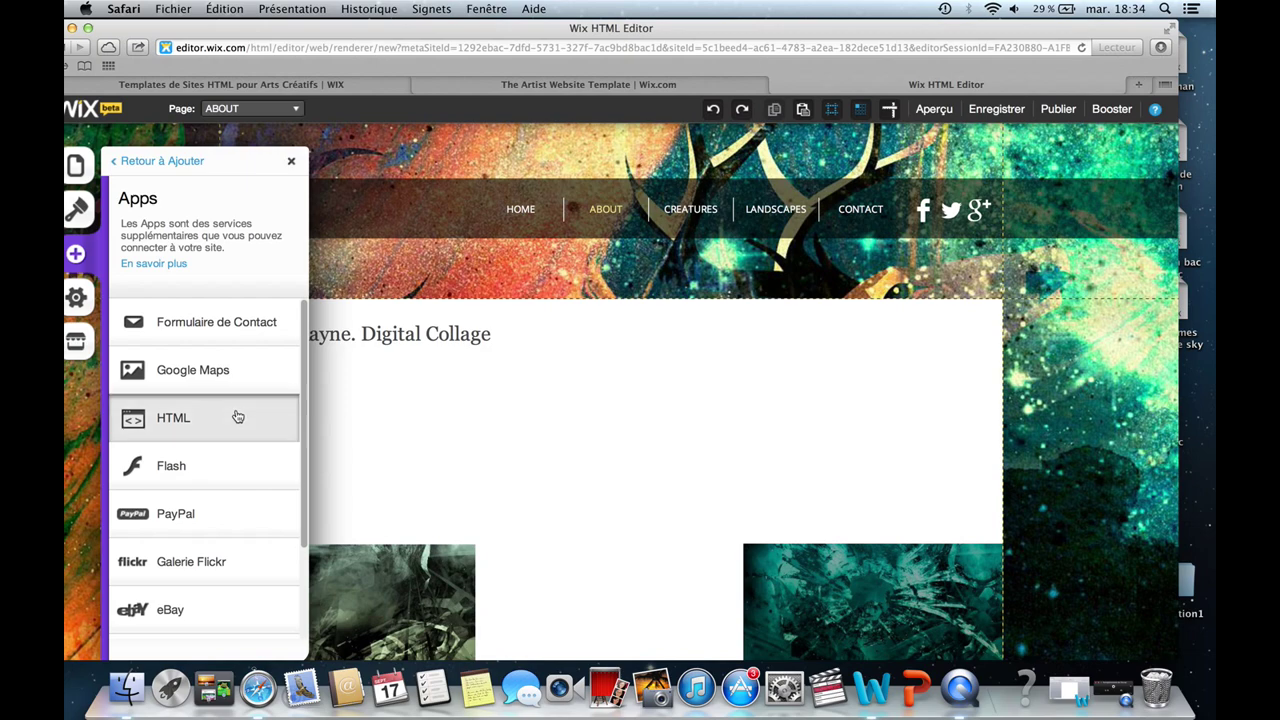
left_click_drag(1015, 350, 907, 413)
left_click(780, 462)
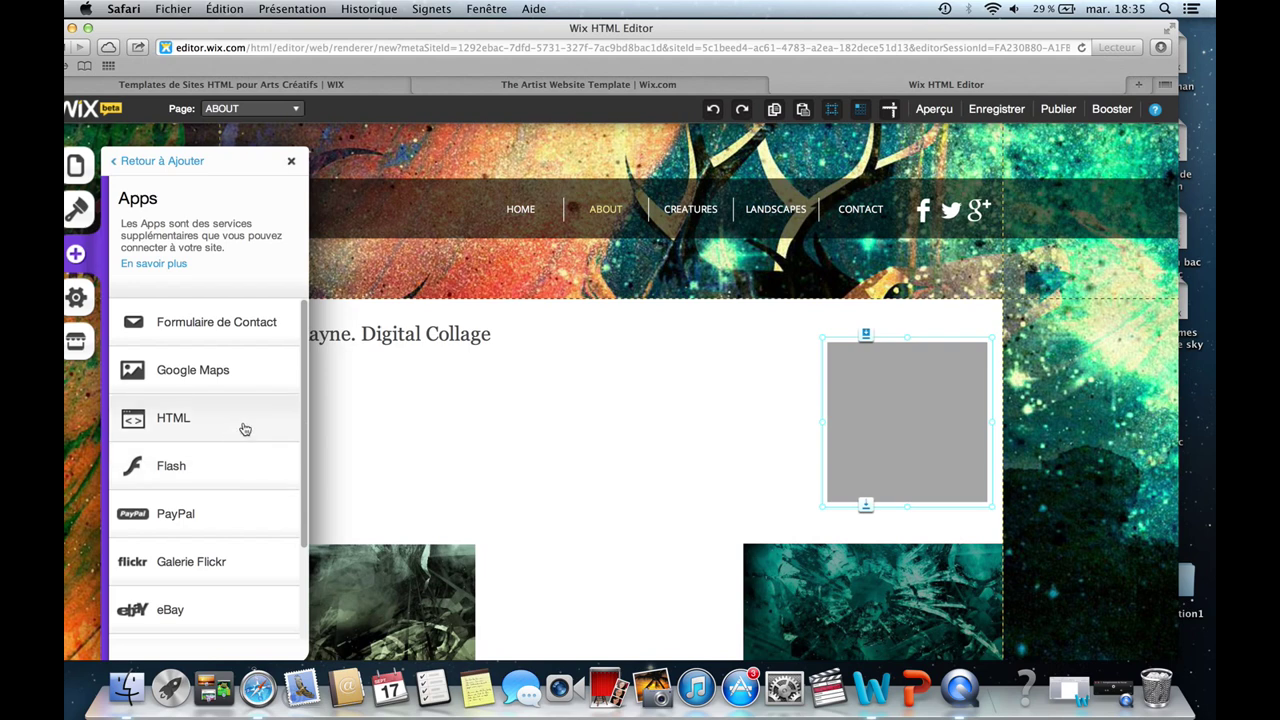
left_click(884, 368)
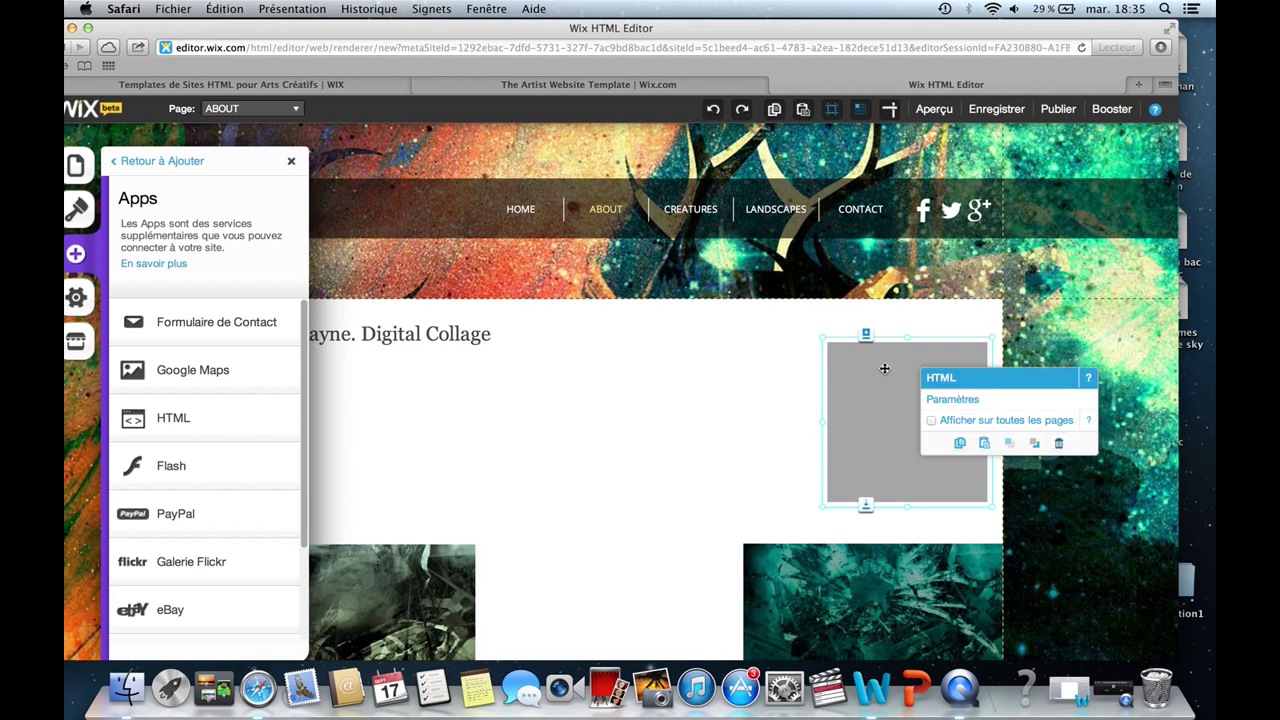
left_click(988, 399)
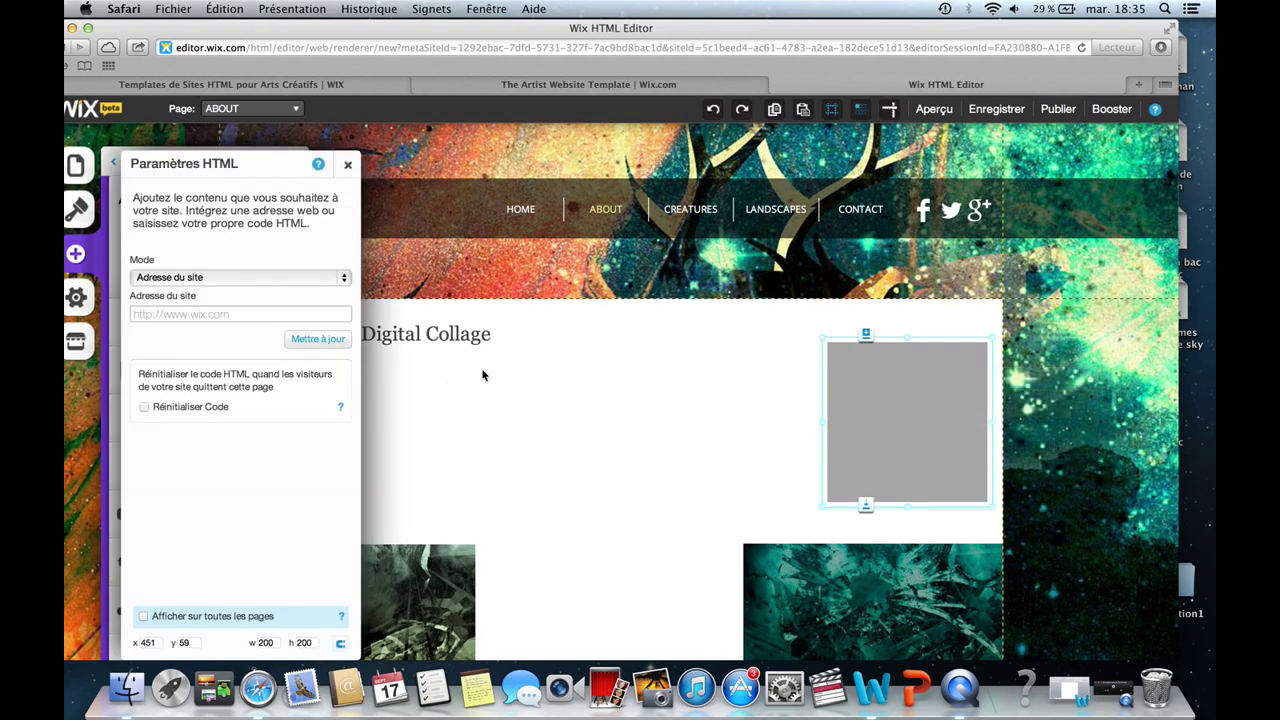
Switch the HTML box to Code HTML mode, paste then delete recipe text, leaving the code empty.
left_click(340, 278)
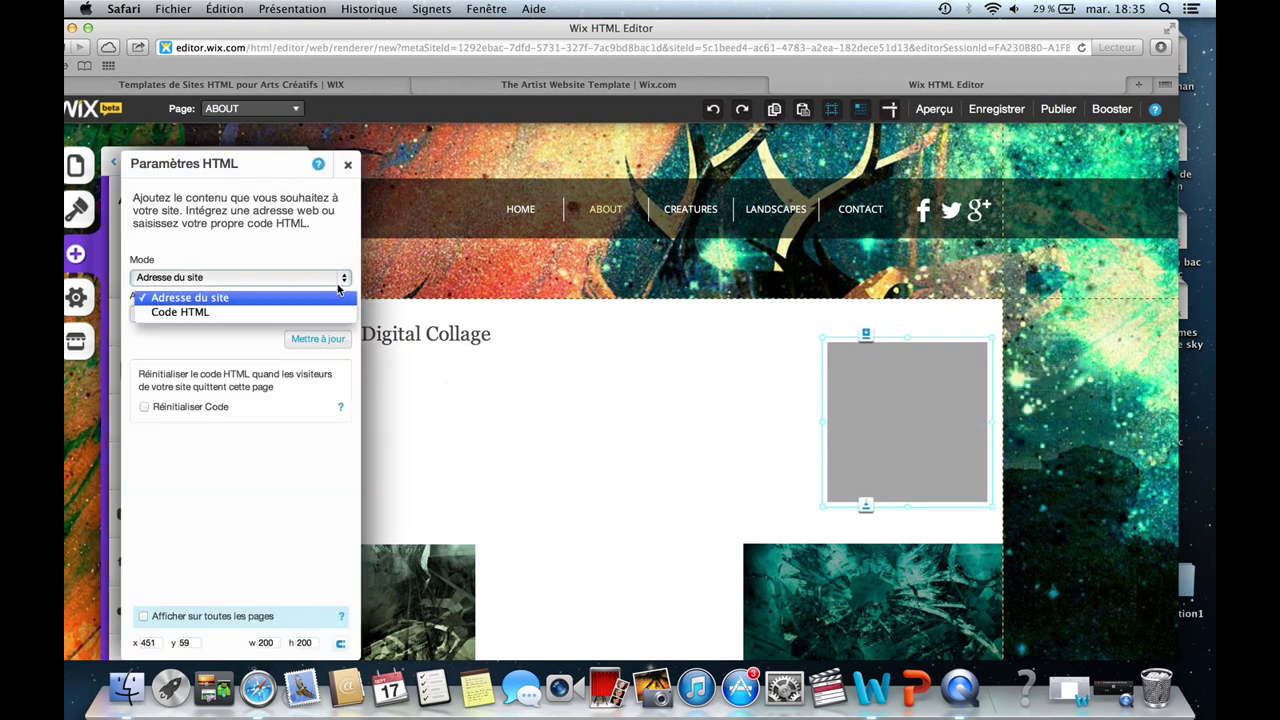
left_click(284, 313)
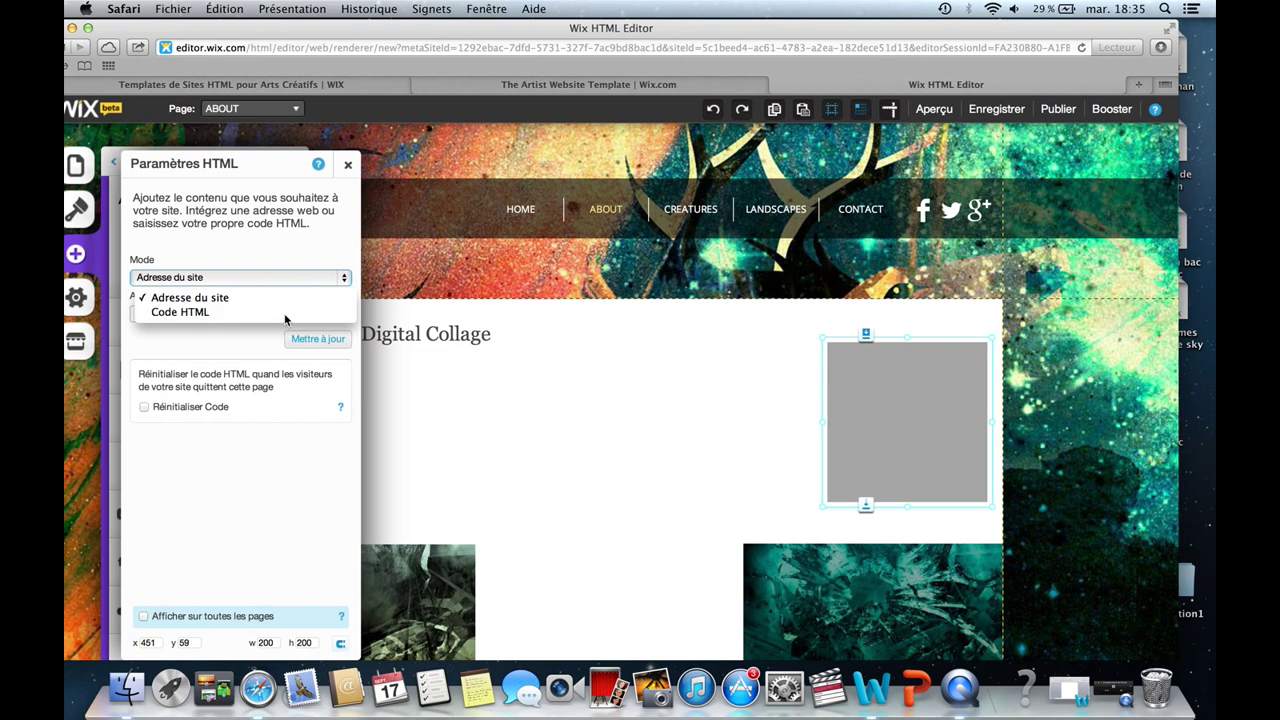
left_click(181, 333)
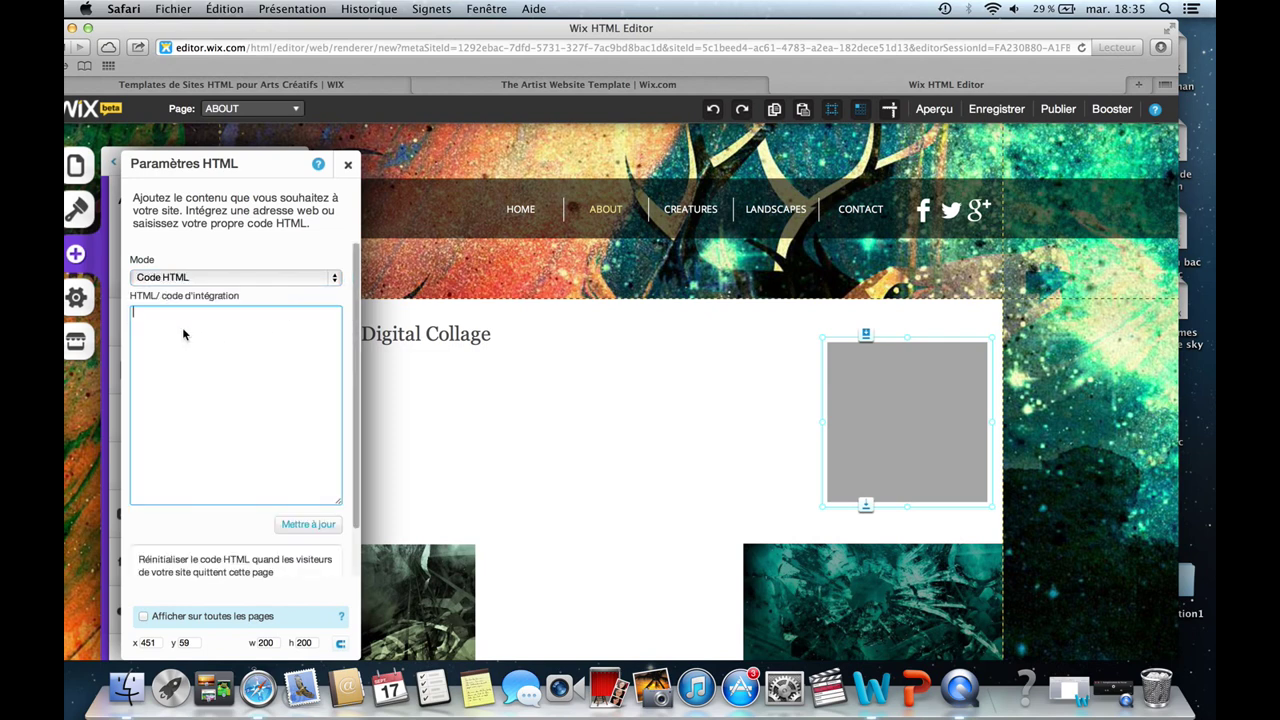
right_click(183, 329)
left_click(214, 367)
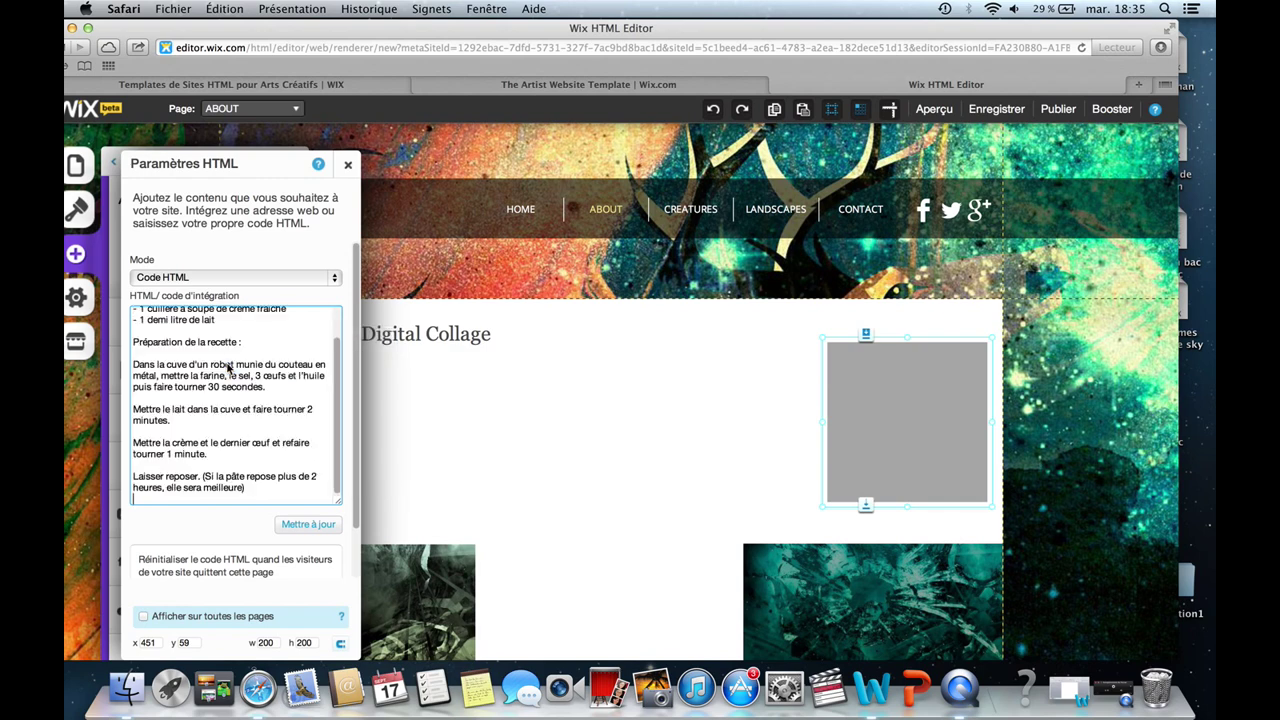
key("super+a")
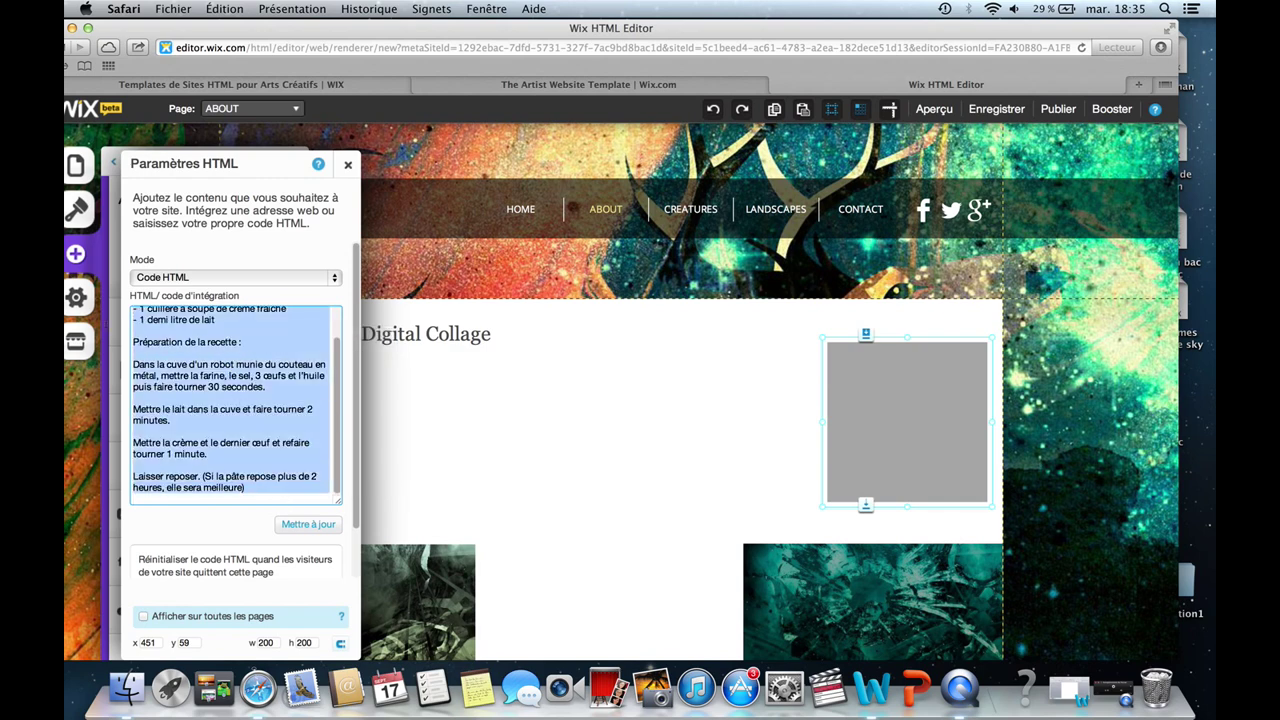
key("BackSpace")
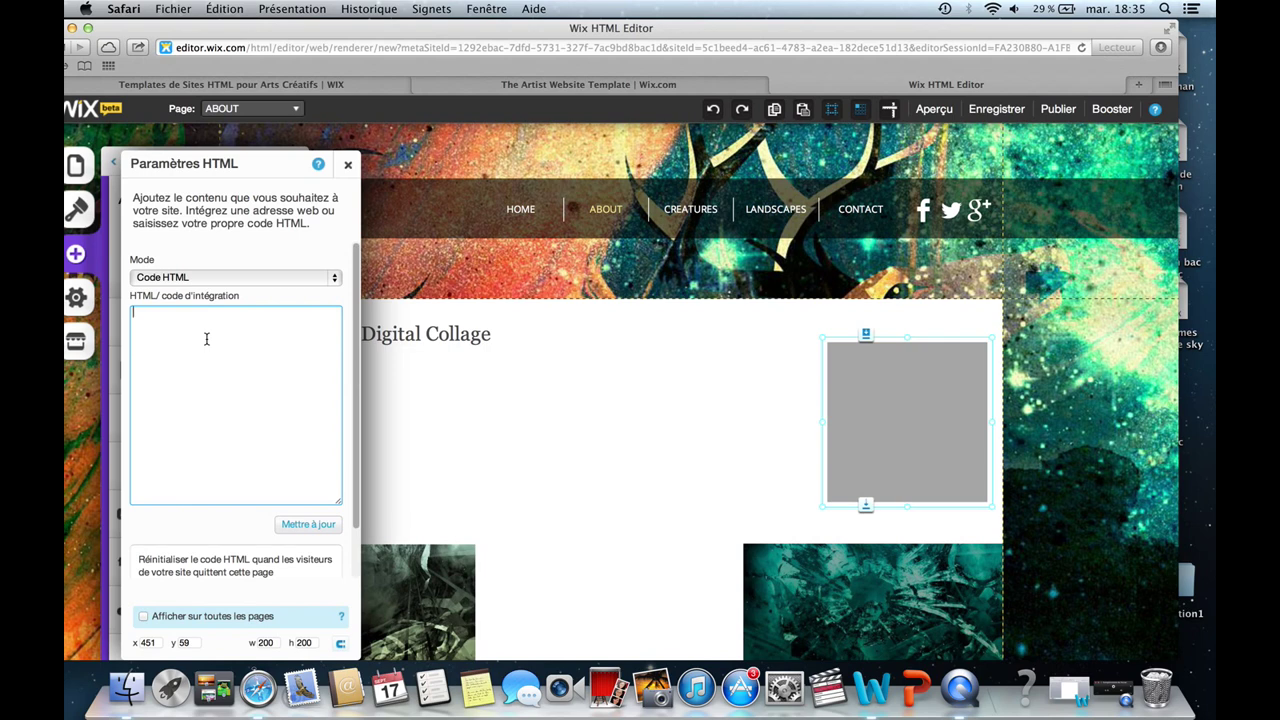
right_click(207, 342)
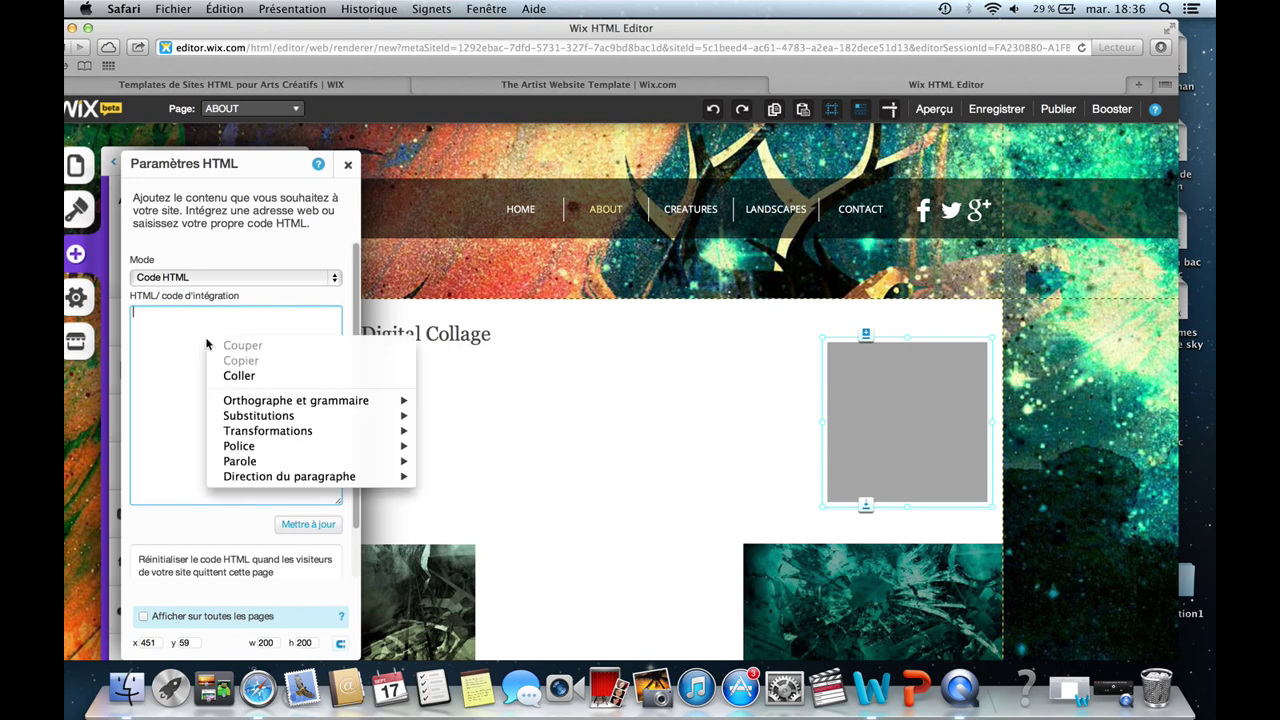
left_click(171, 325)
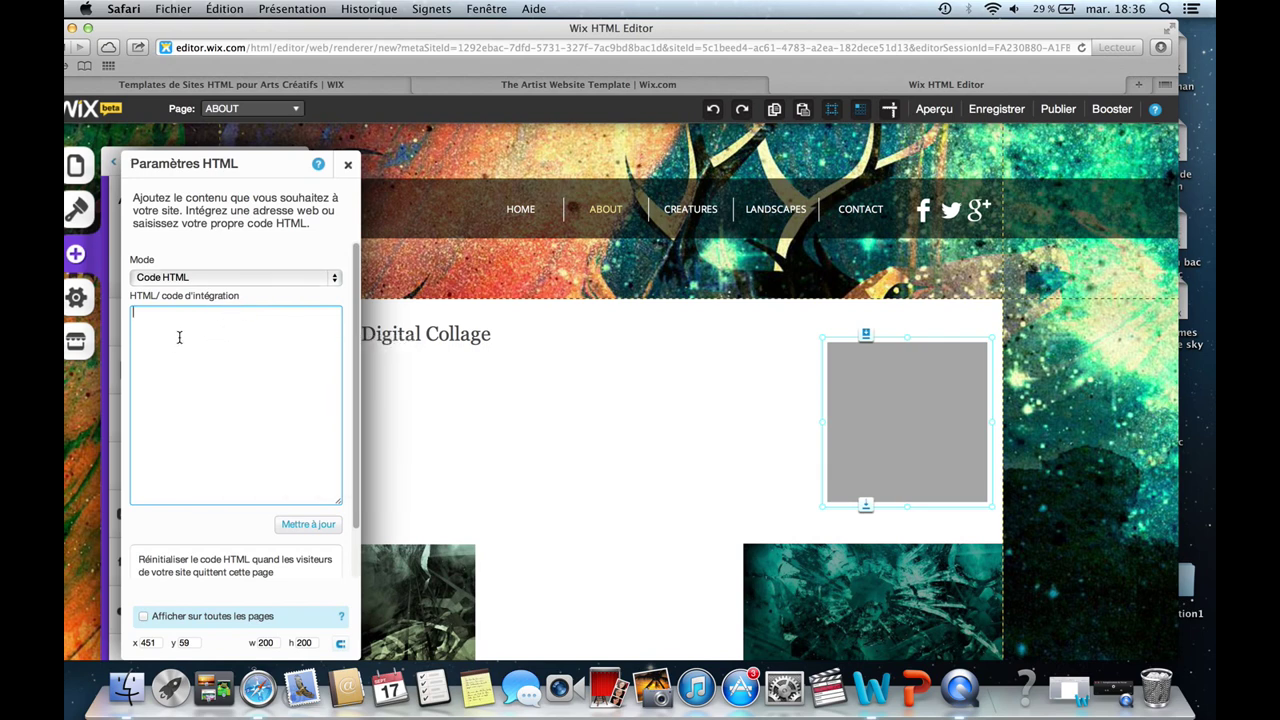
Close the HTML settings and apps list, delete the grey HTML box, and open the save dialog.
left_click(350, 167)
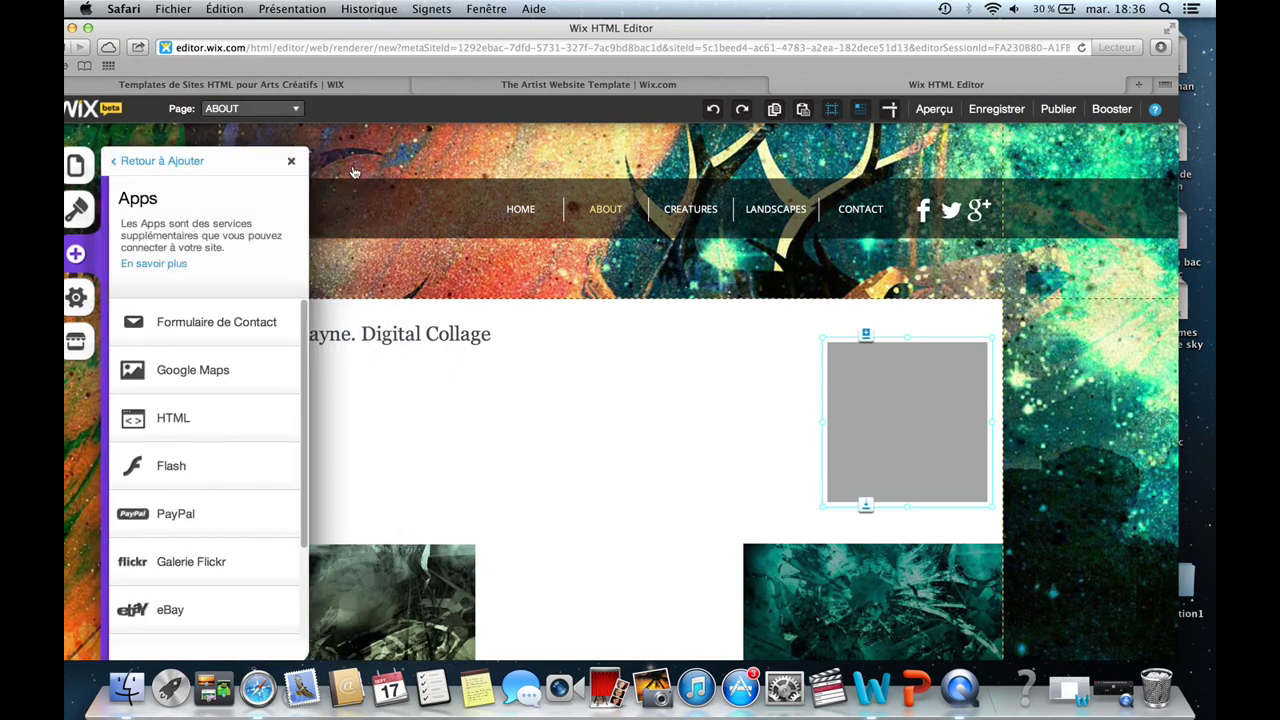
left_click(292, 163)
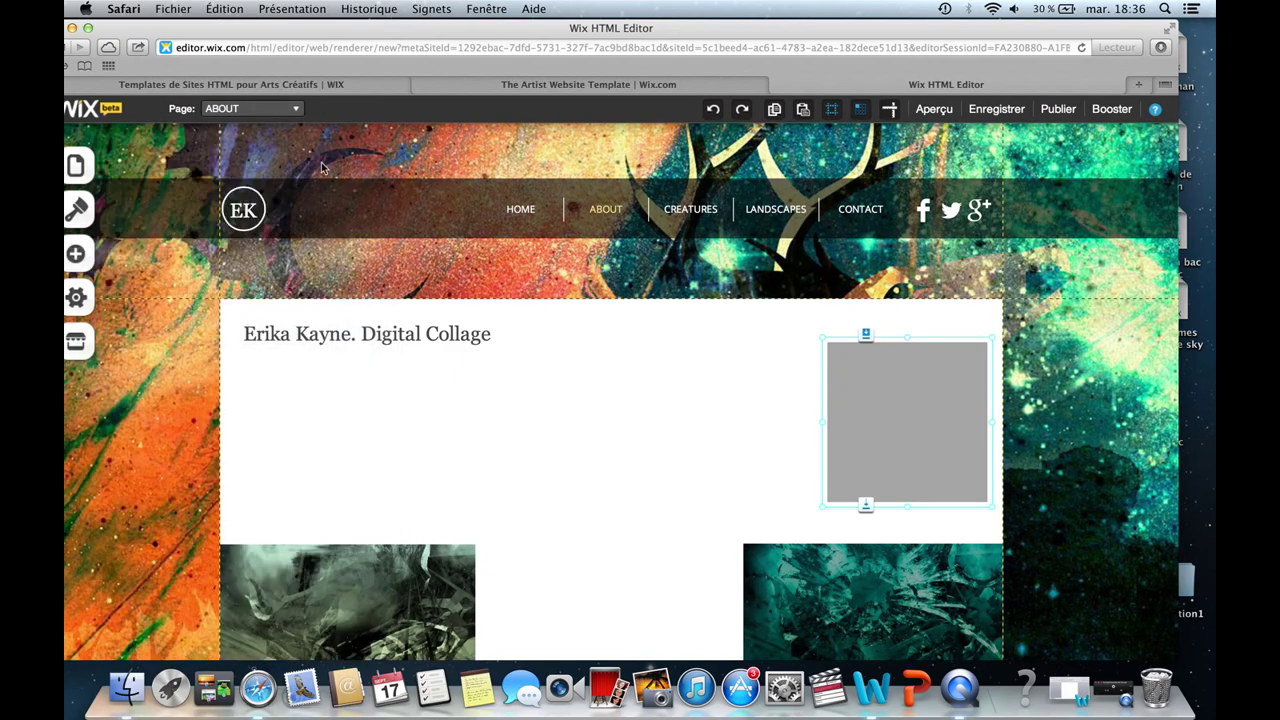
left_click(873, 402)
left_click(1046, 478)
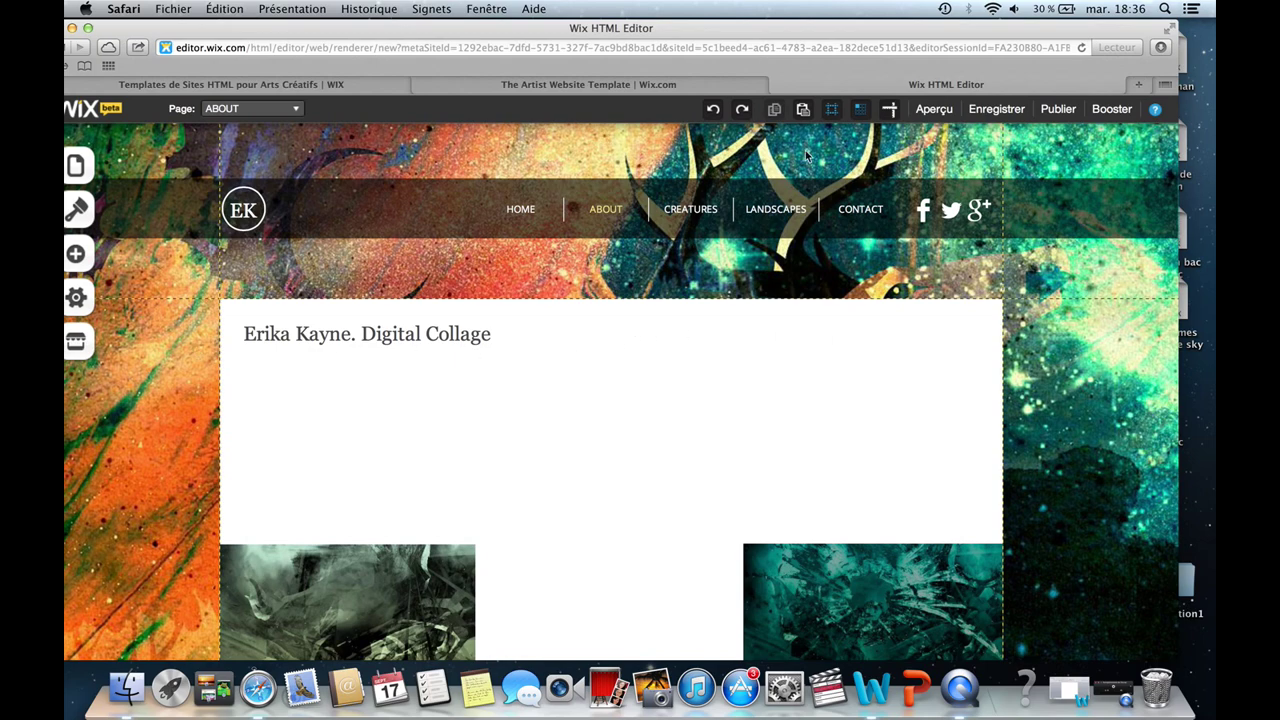
left_click(996, 110)
Save the site under the name 'site essai video yo', then open a new browser tab.
left_click(491, 197)
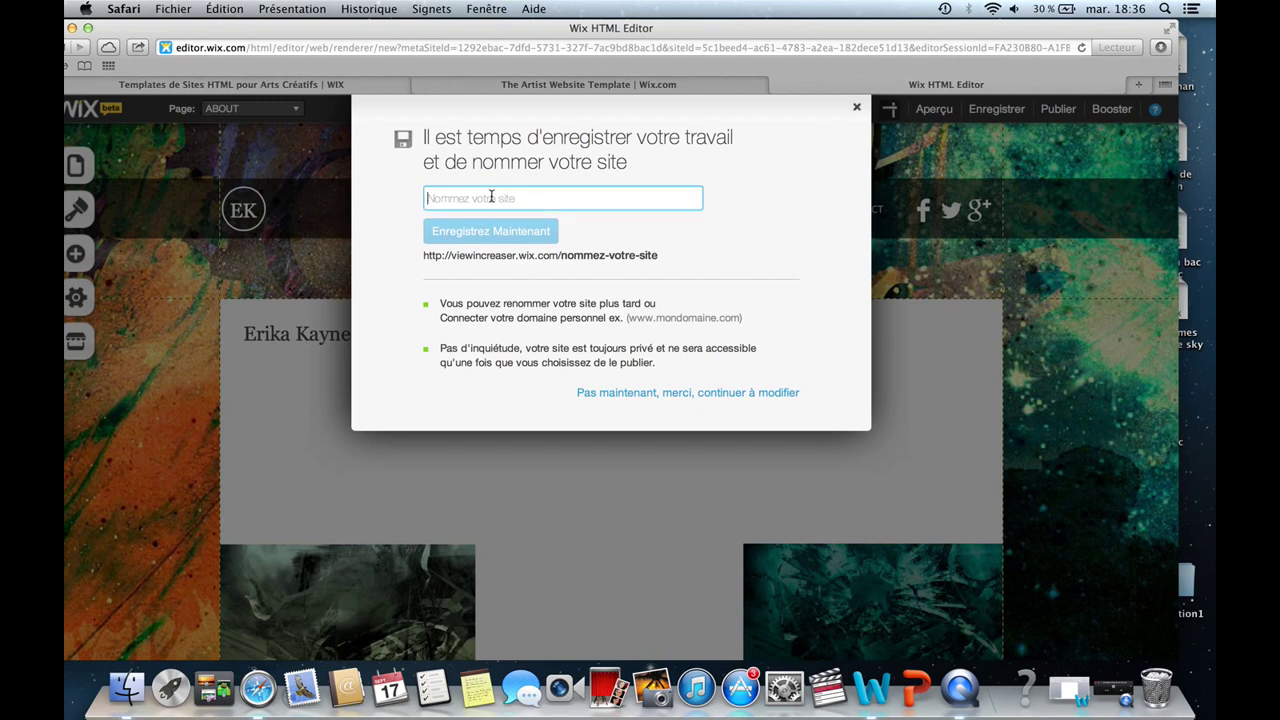
type("te")
key("BackSpace")
key("BackSpace")
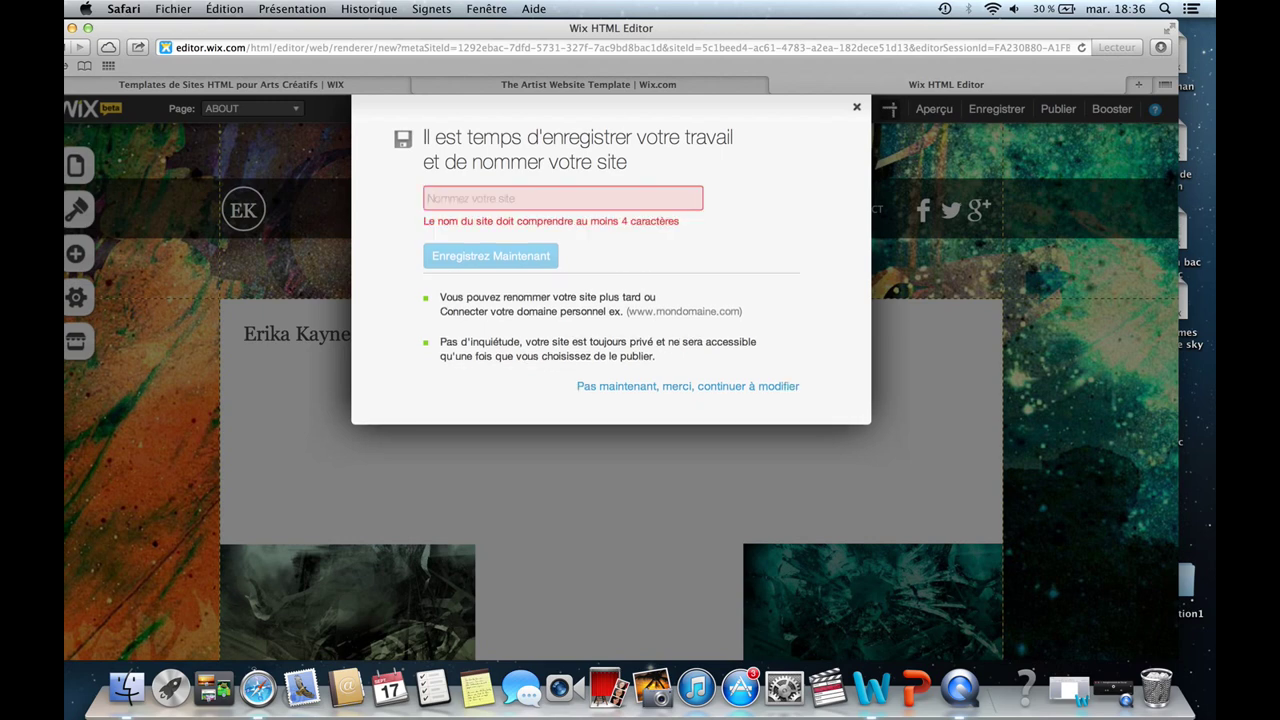
type("site es")
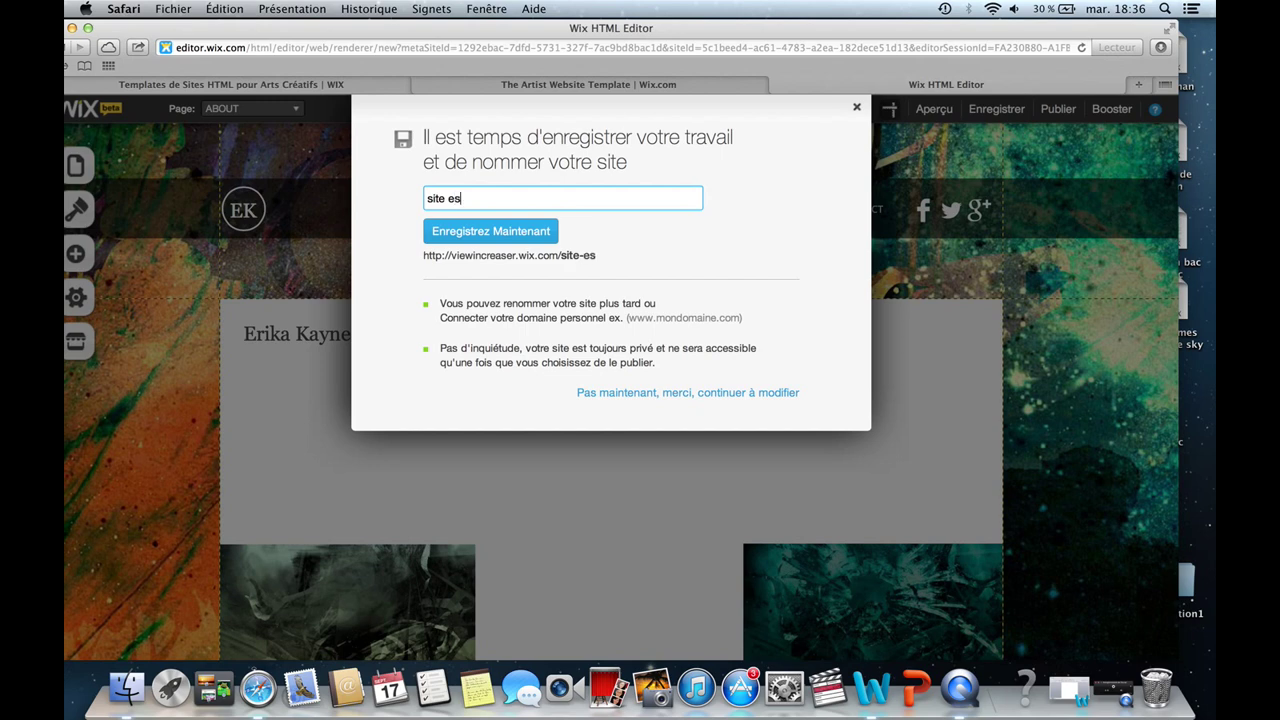
type("sai video you")
type("t")
key("BackSpace")
type("youtu")
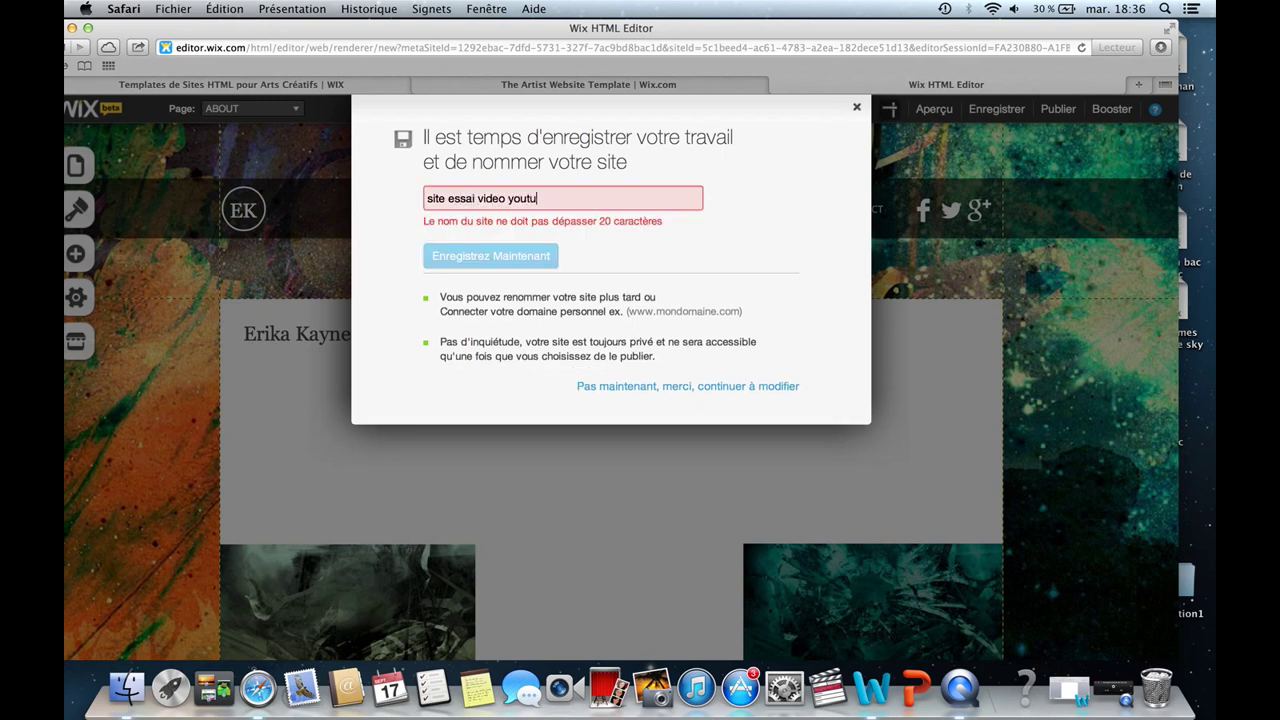
type("be")
key("BackSpace")
key("BackSpace")
key("BackSpace")
key("BackSpace")
key("BackSpace")
key("BackSpace")
type("ou")
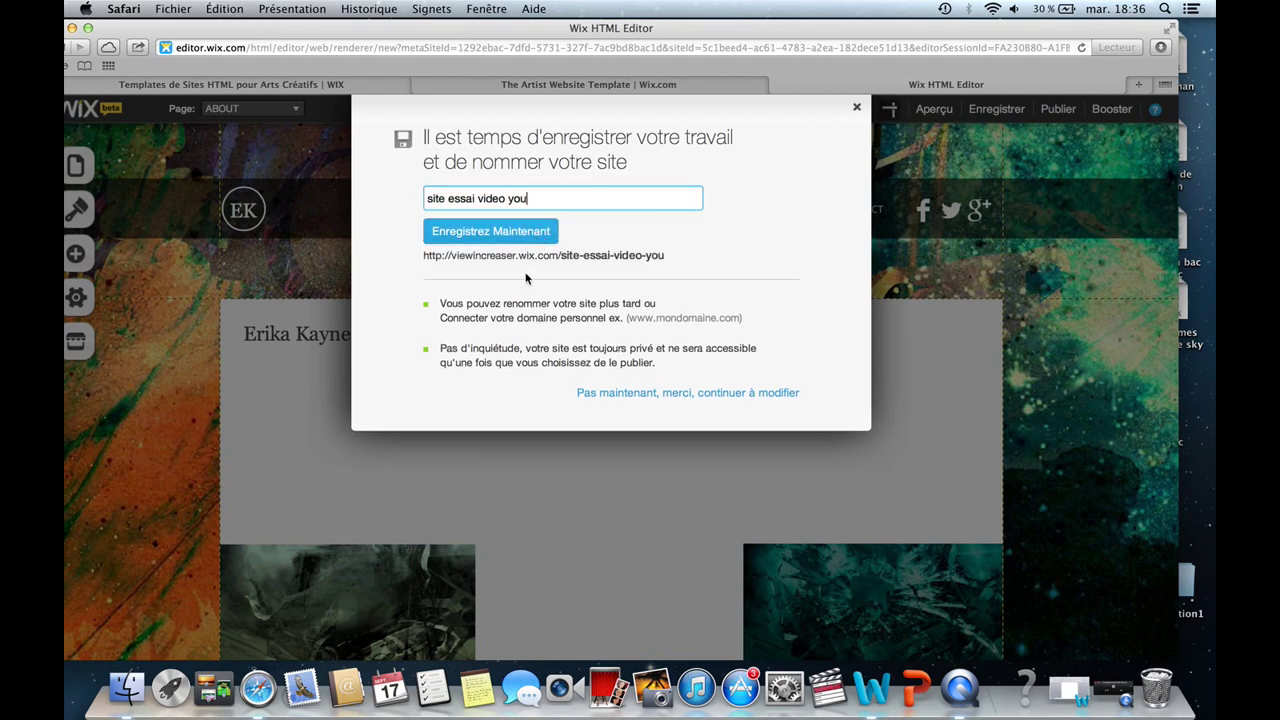
left_click(495, 231)
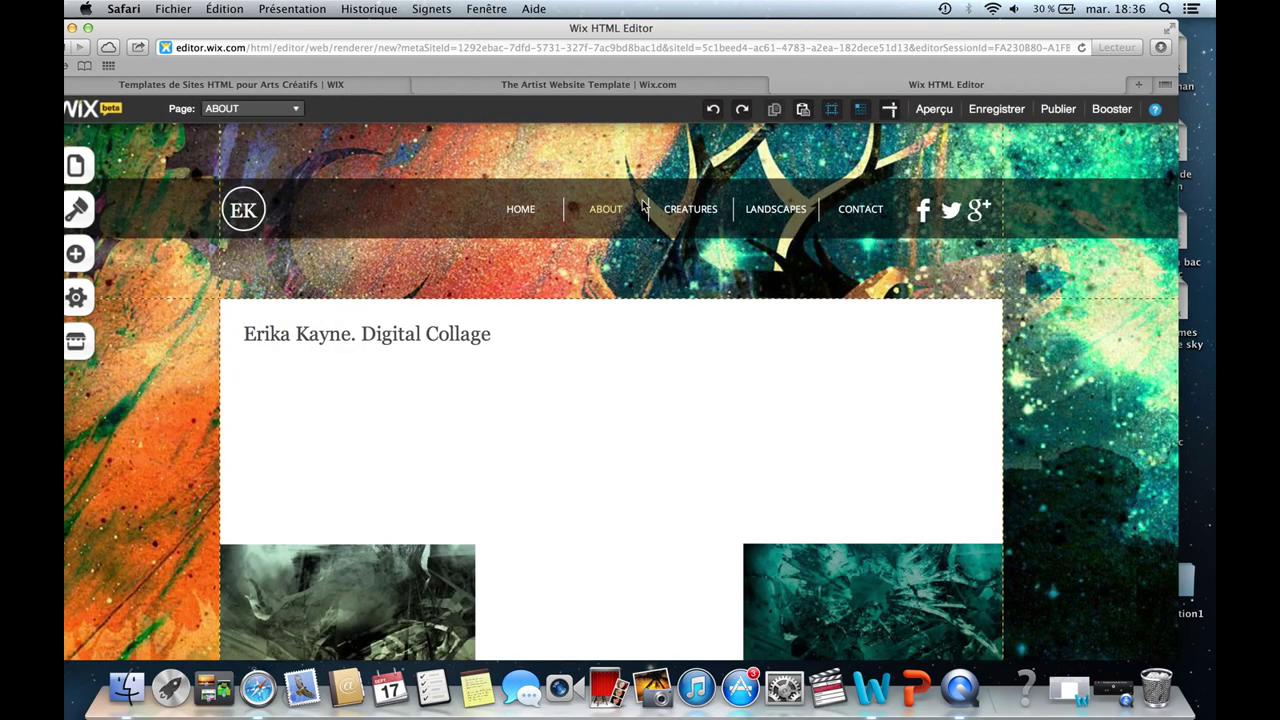
left_click(1134, 84)
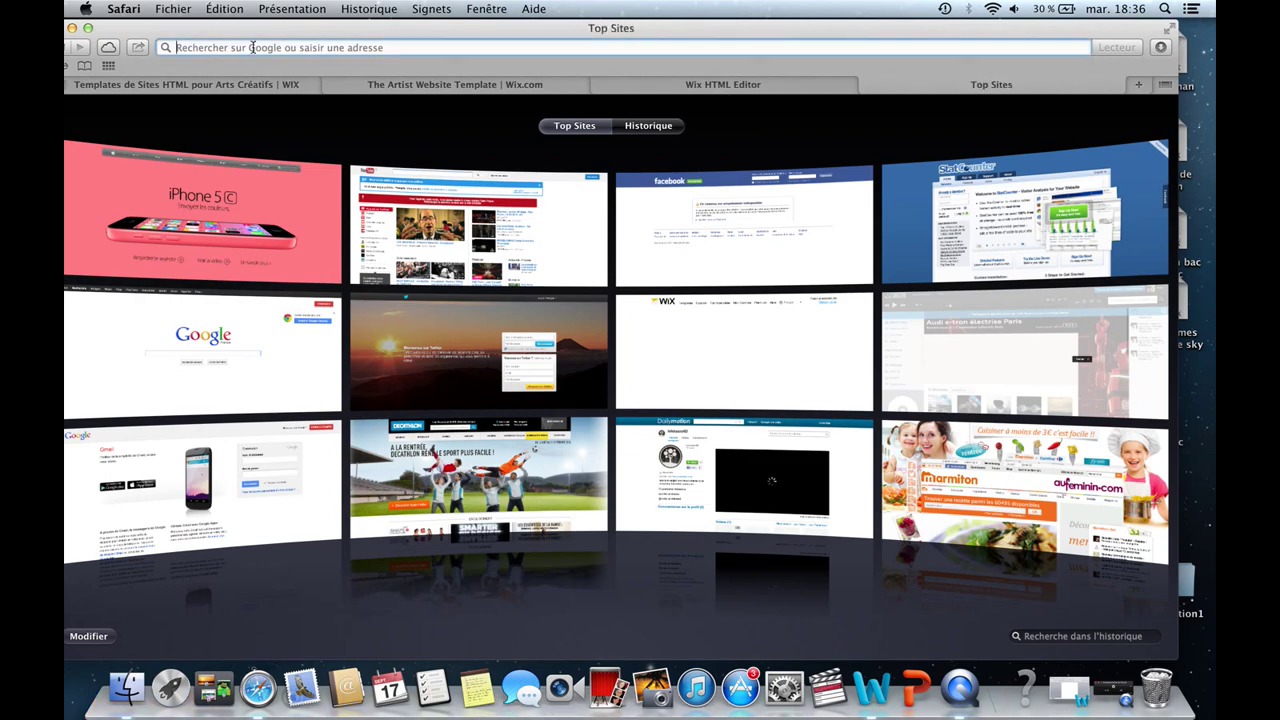
Google 'site essai video you', browse the results, then close the search tab.
type("si")
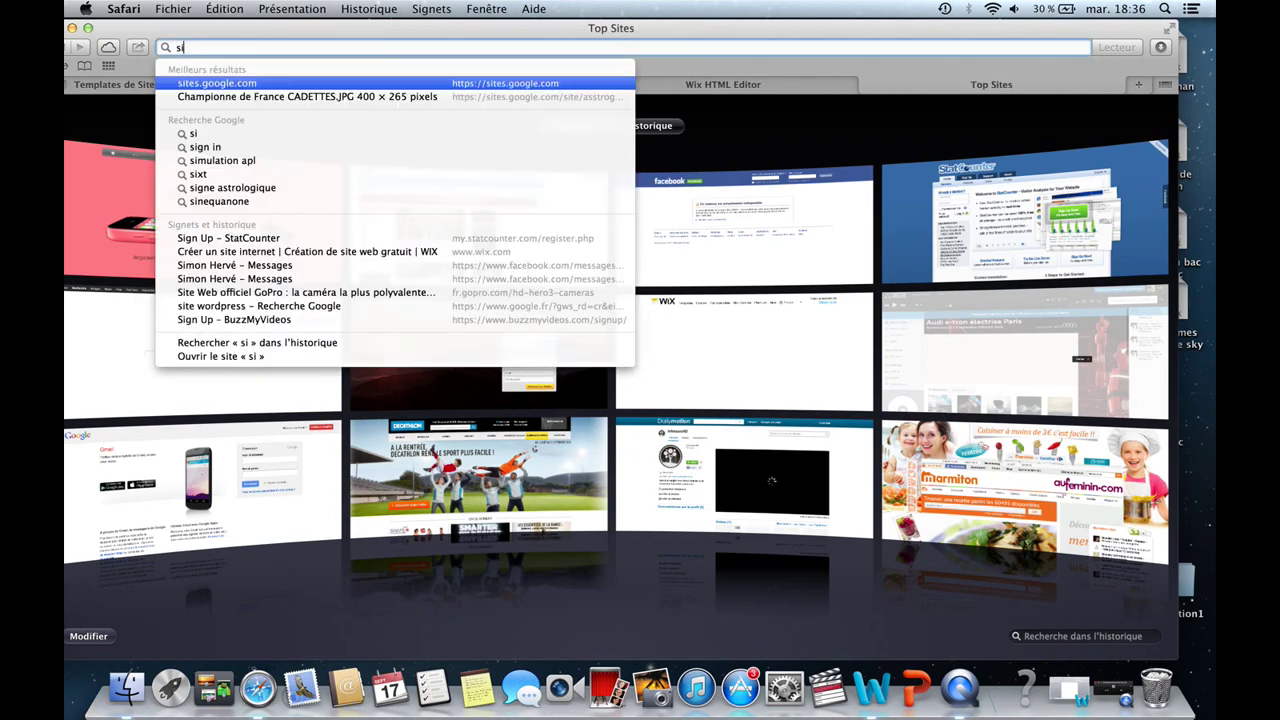
type("te essa")
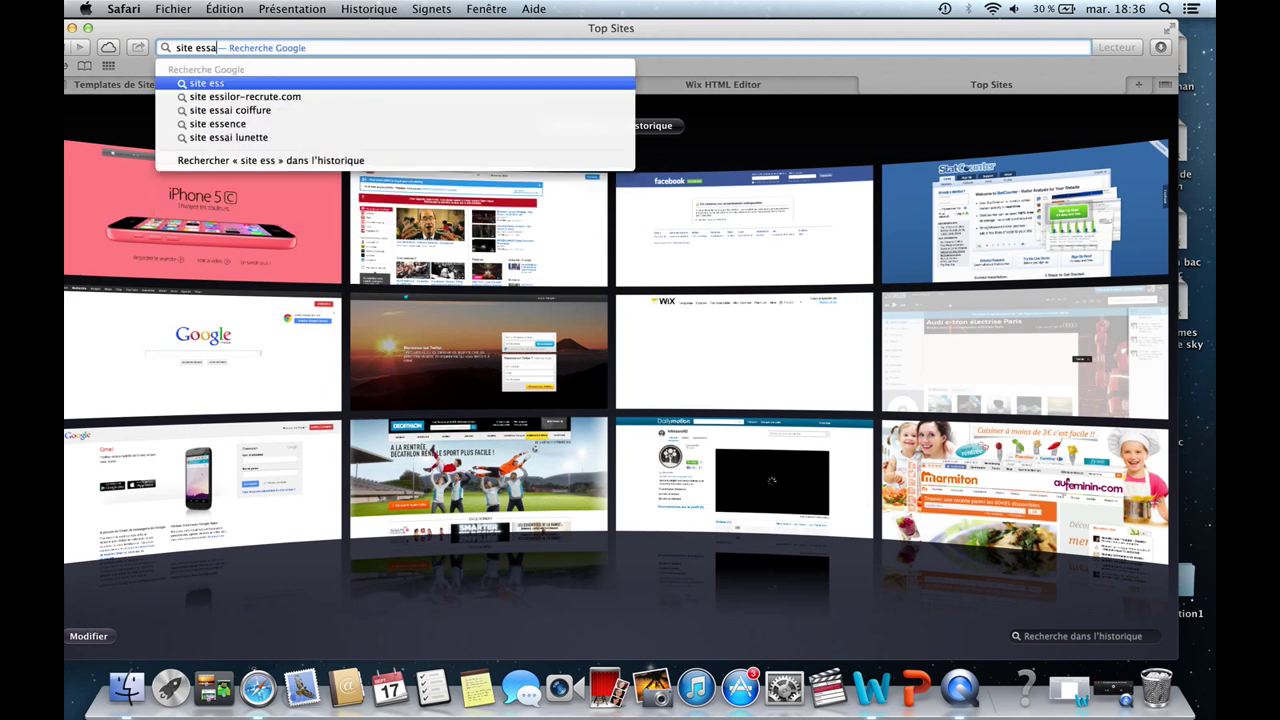
type("i video")
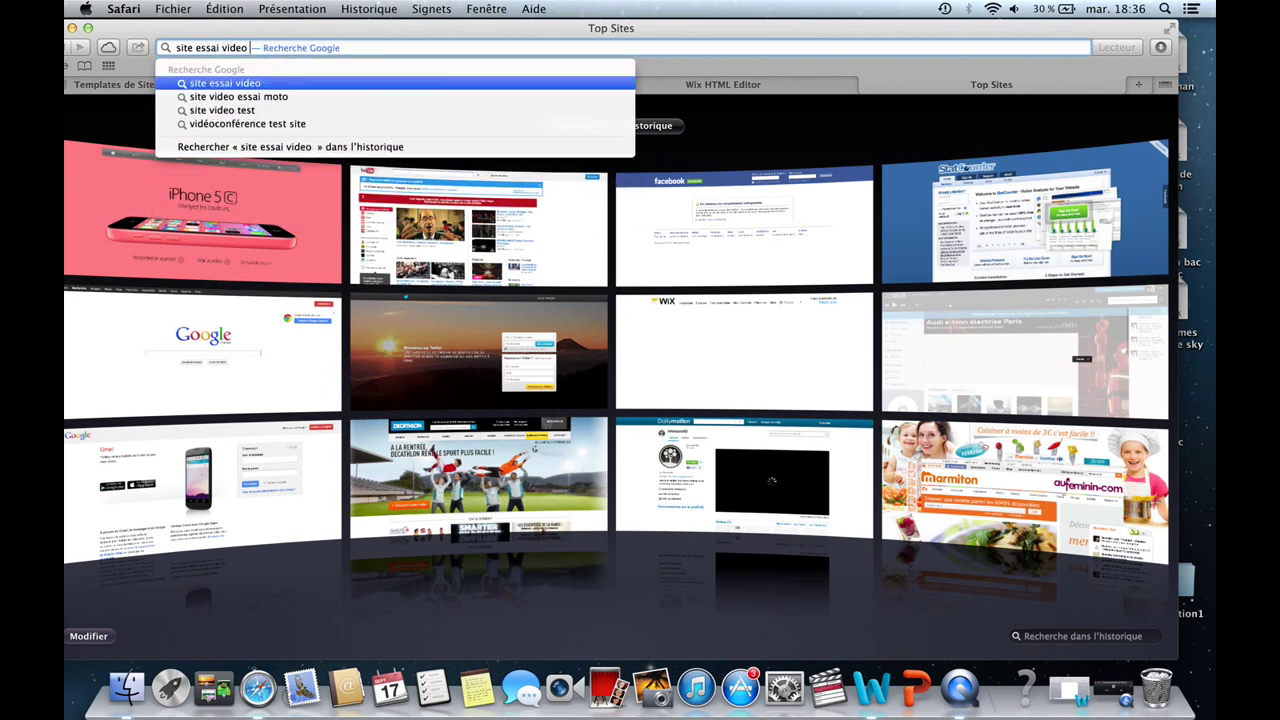
type(" you")
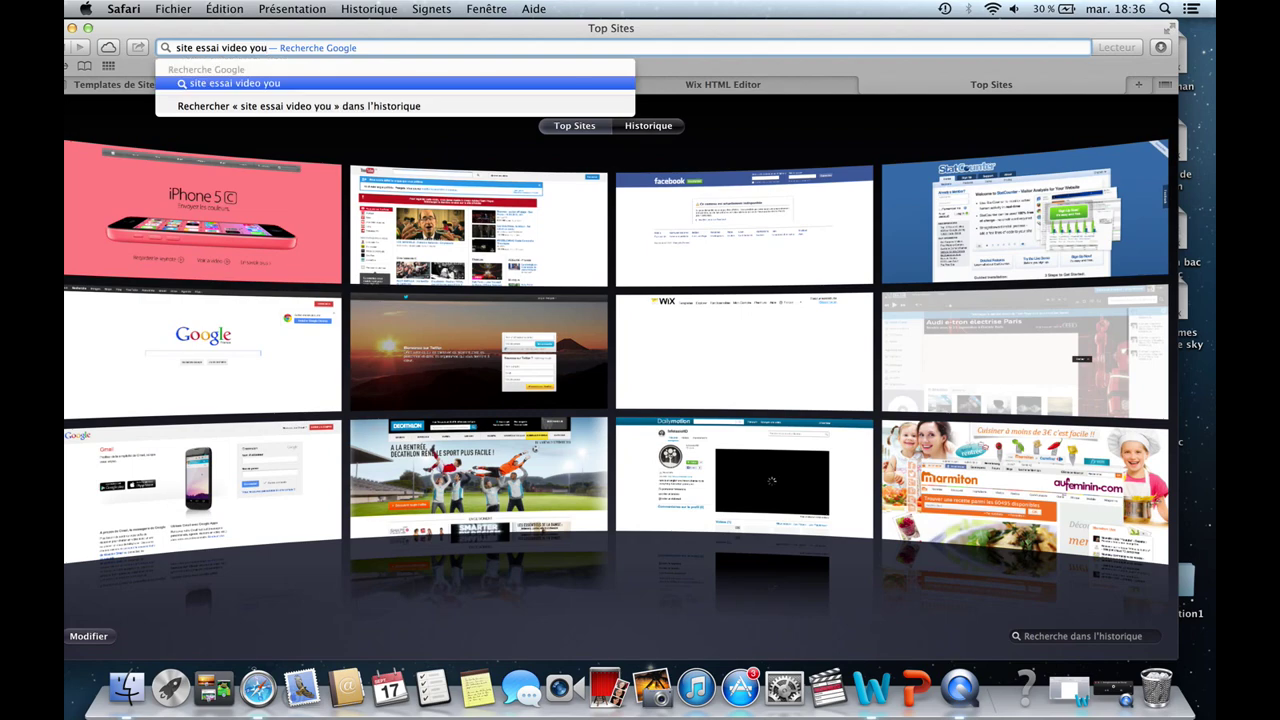
key("Return")
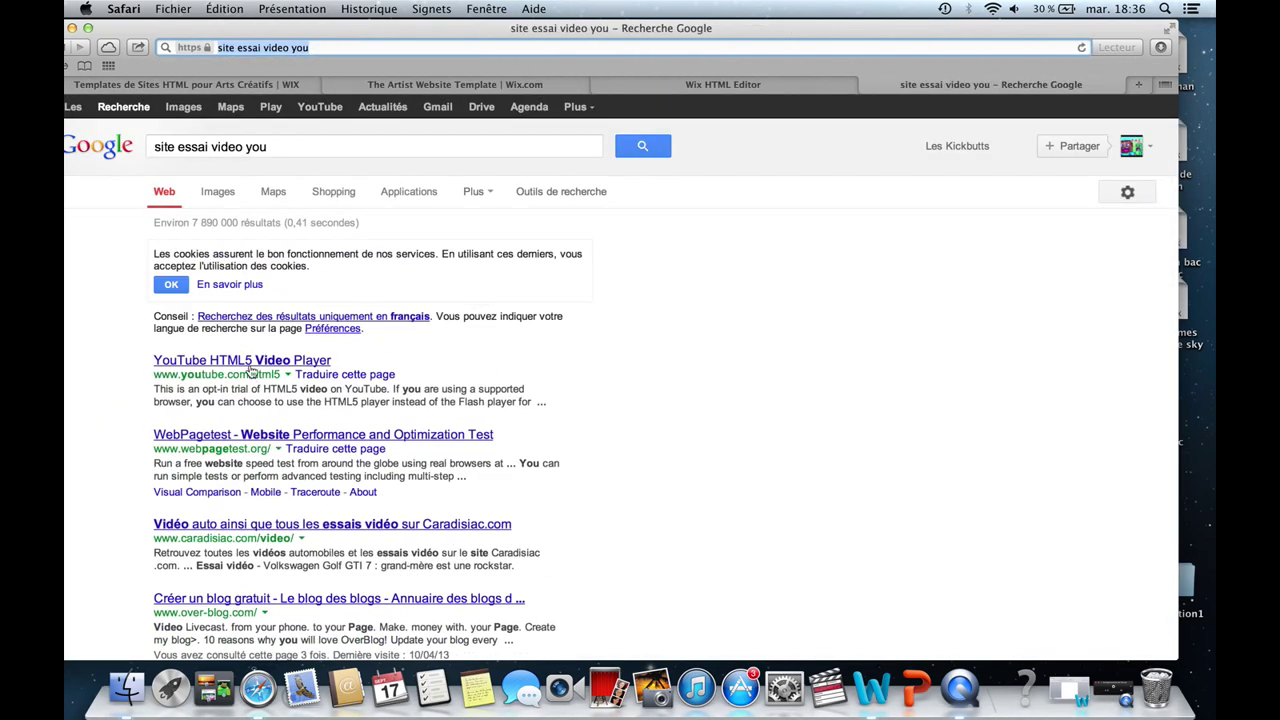
scroll(255, 395, "down", 3)
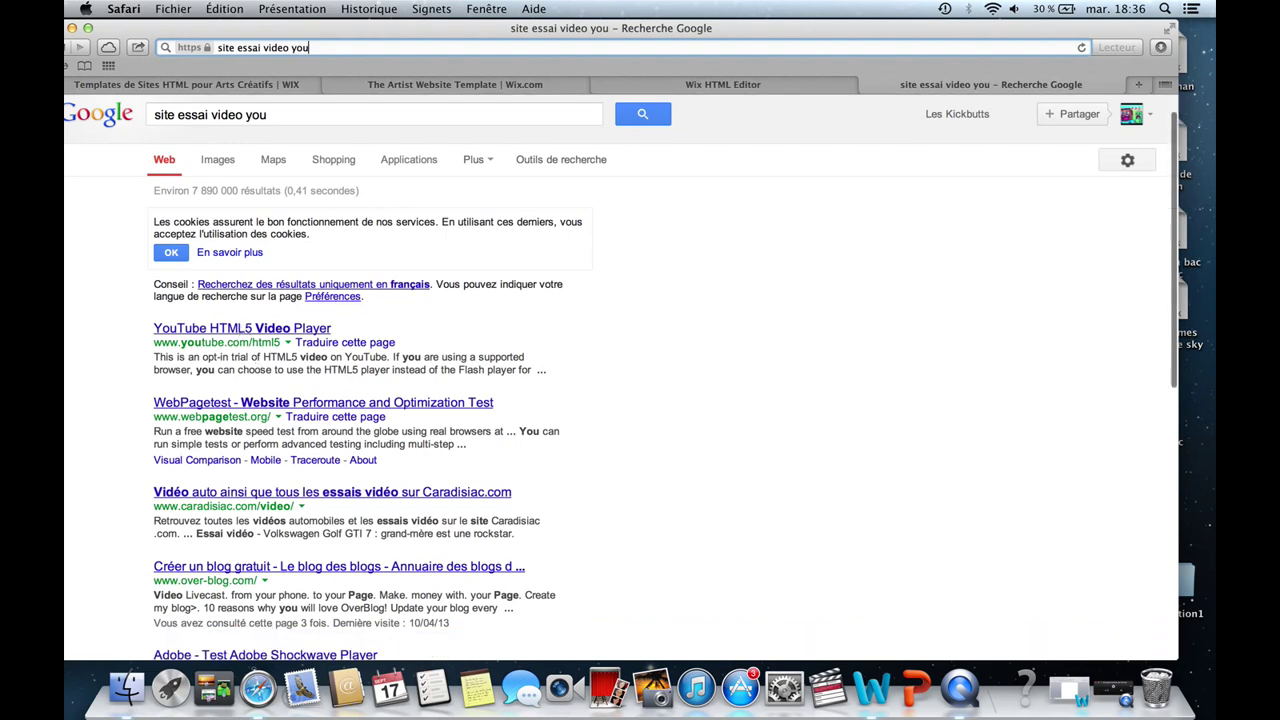
scroll(291, 498, "down", 4)
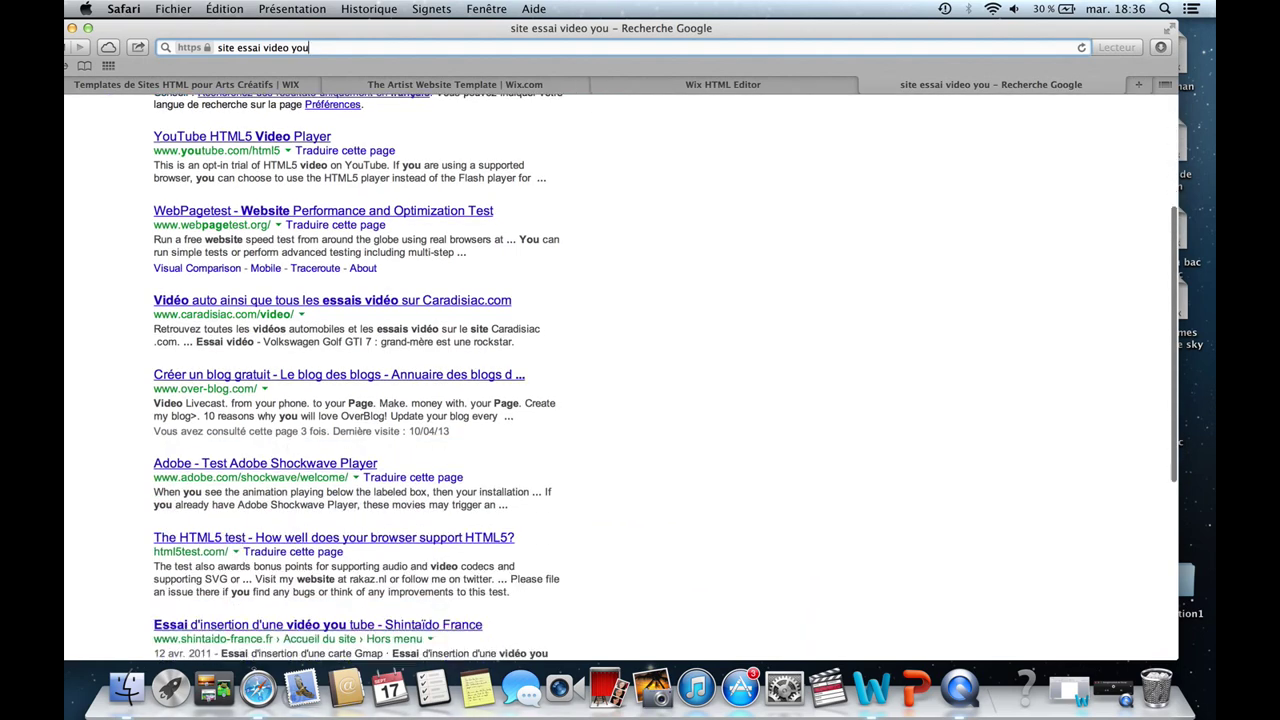
scroll(291, 478, "down", 2)
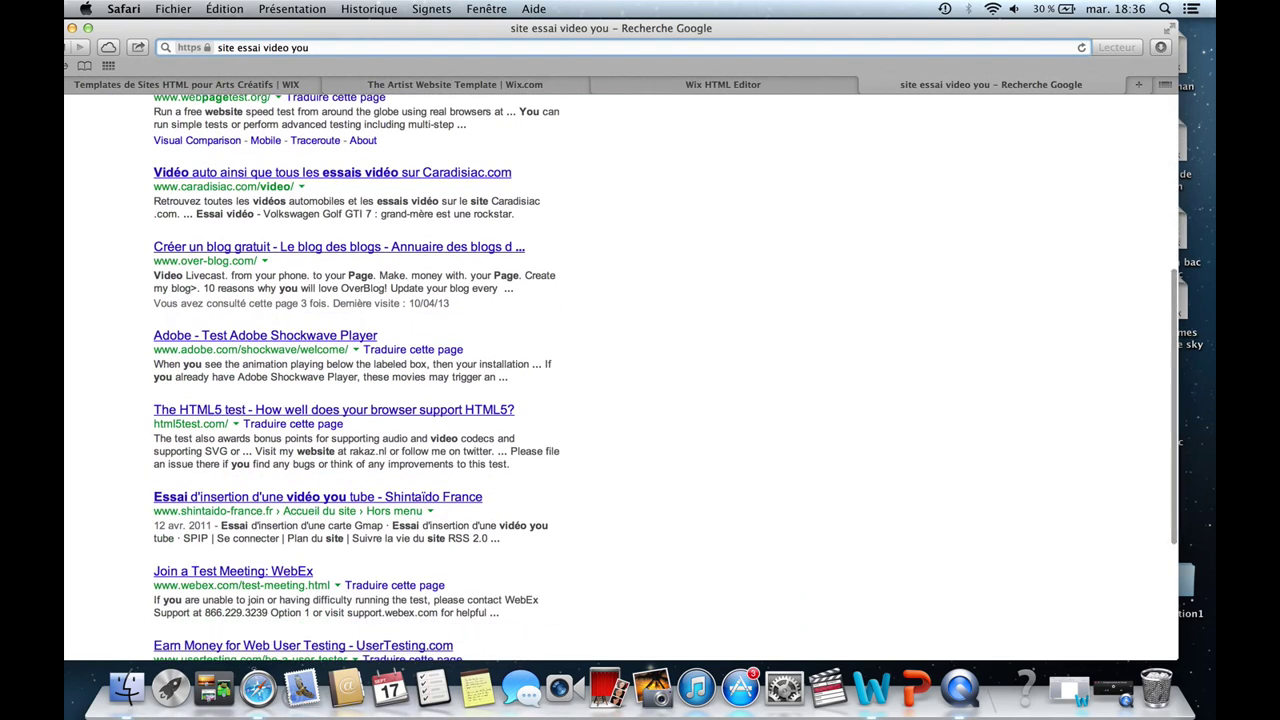
scroll(293, 503, "down", 6)
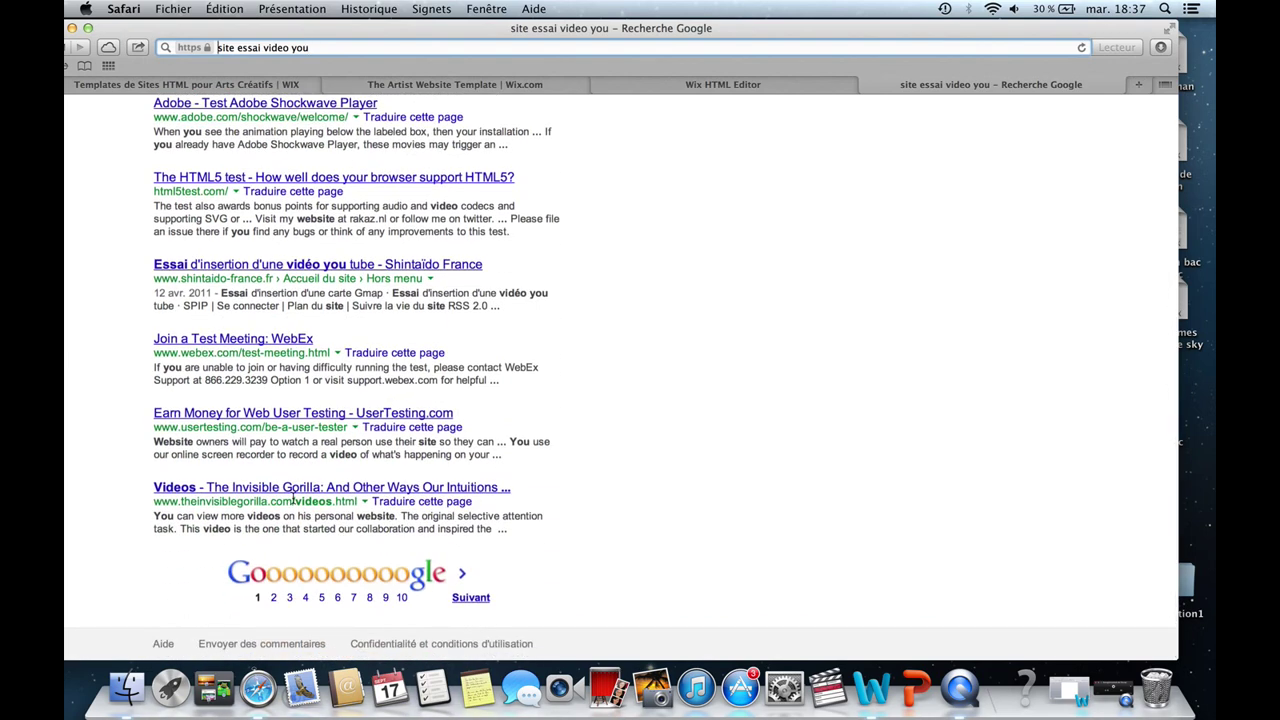
scroll(293, 500, "up", 12)
scroll(236, 306, "up", 1)
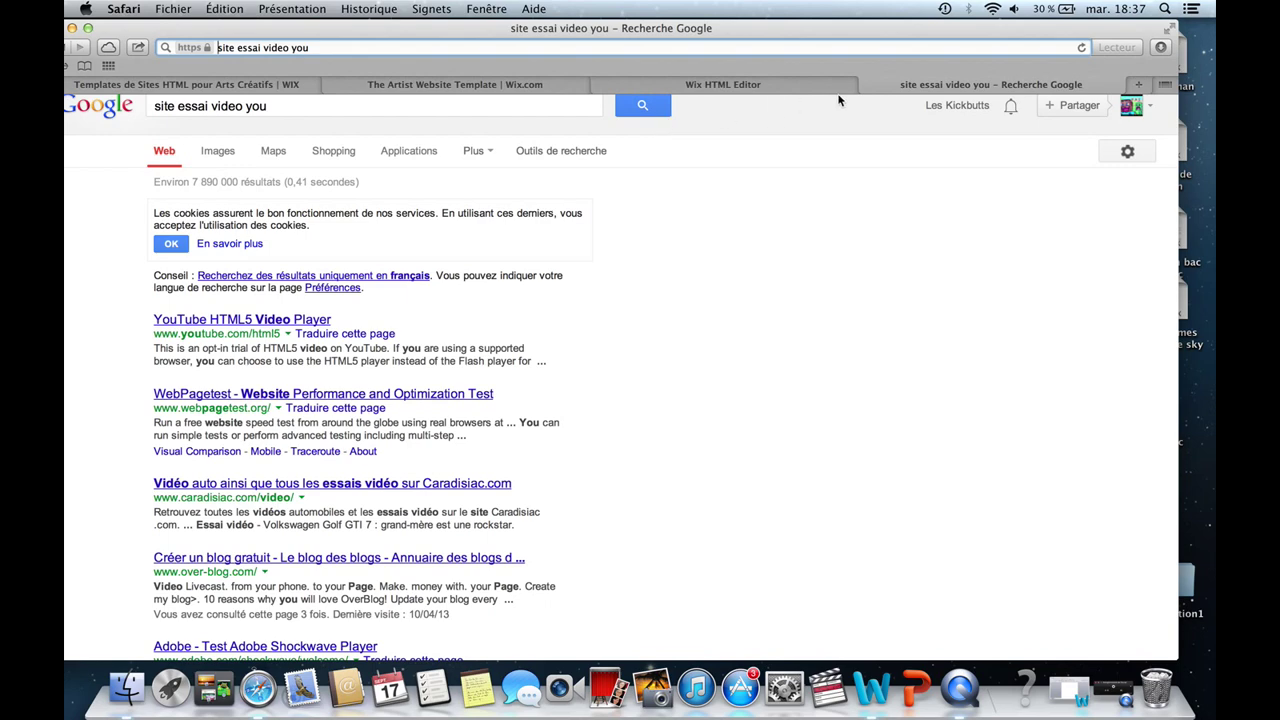
left_click(867, 85)
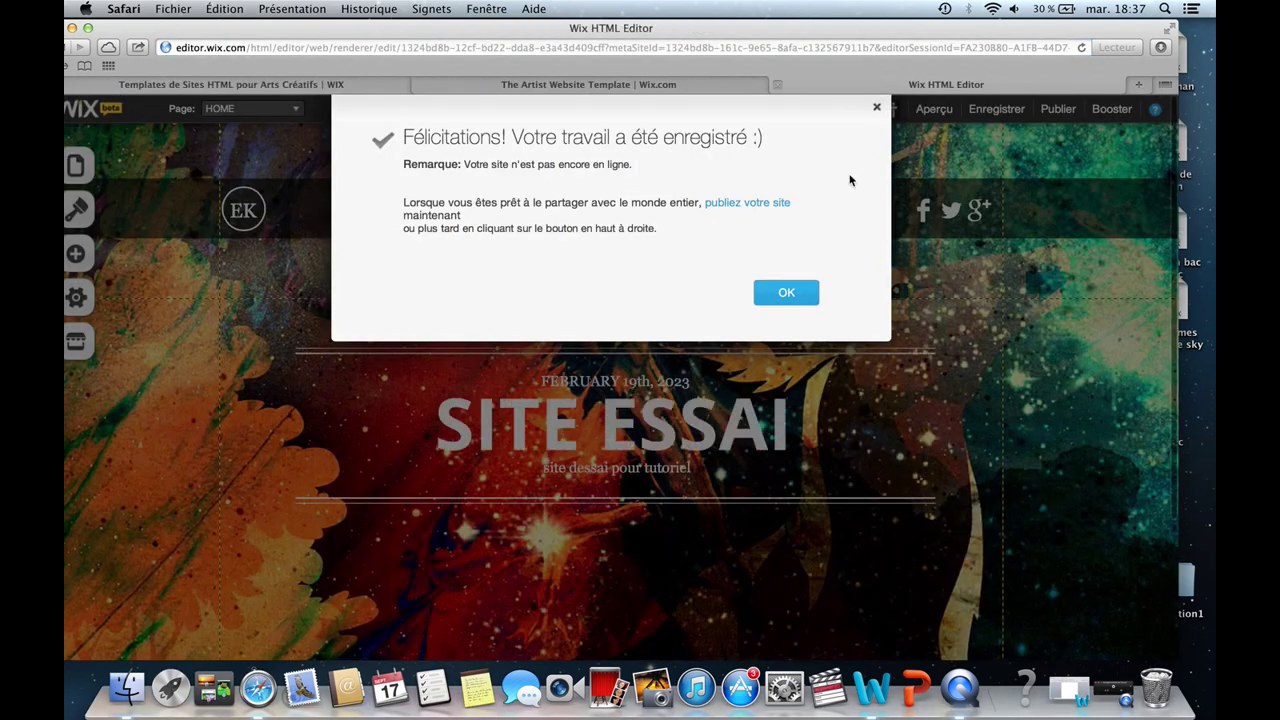
Dismiss the save confirmation, open the Ajouter panel, switch to The Artist Website Template tab, and bring up QuickTime.
left_click(879, 108)
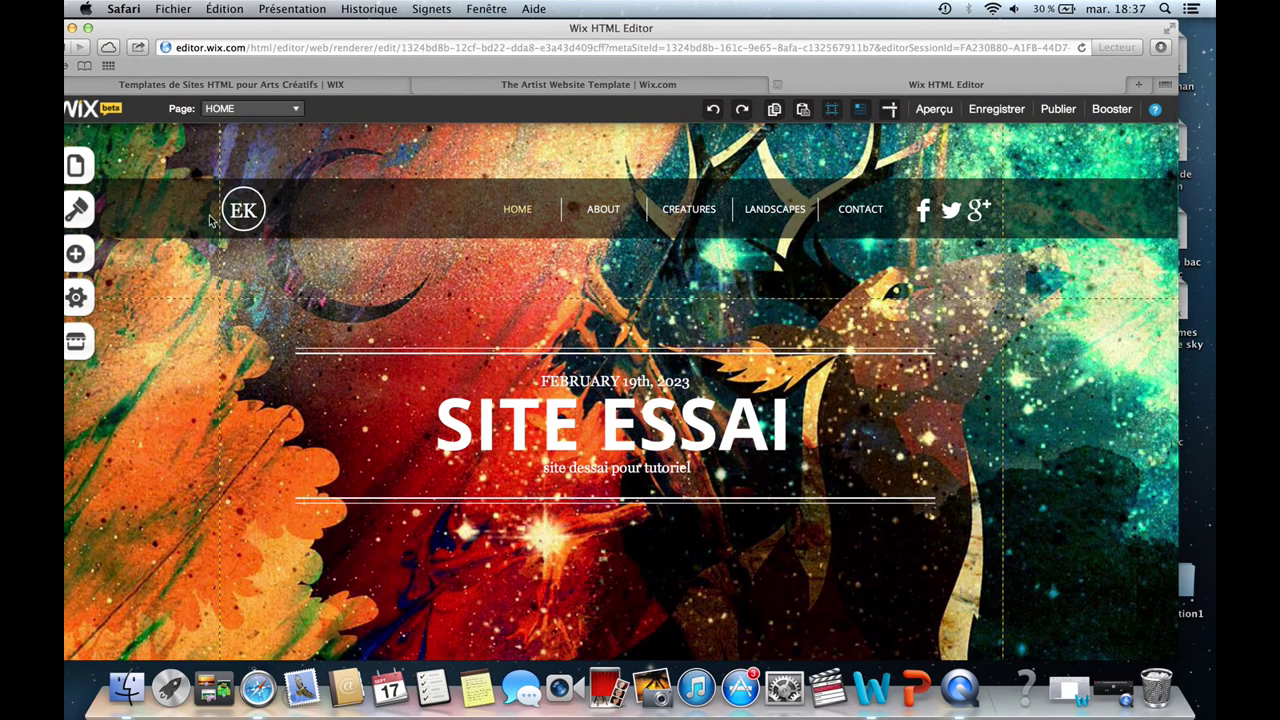
left_click(76, 254)
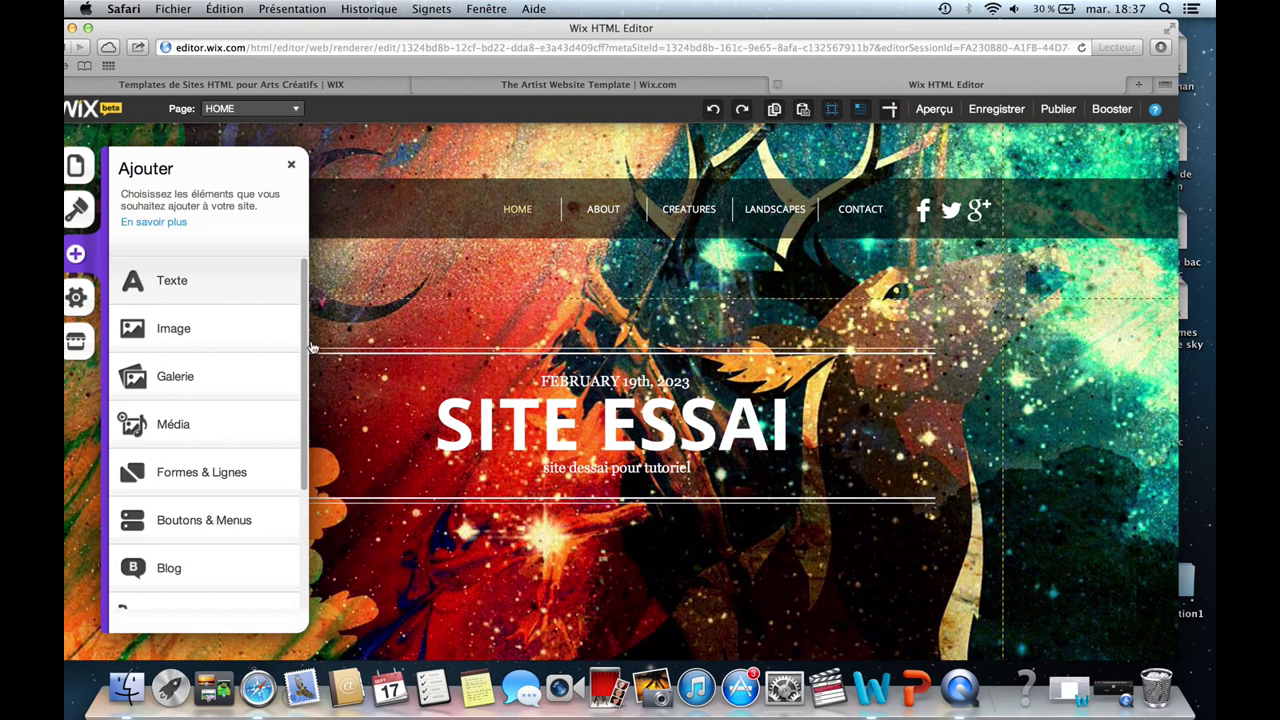
mouse_move(303, 328)
left_mouse_down()
mouse_move(312, 472)
mouse_move(320, 313)
left_mouse_up()
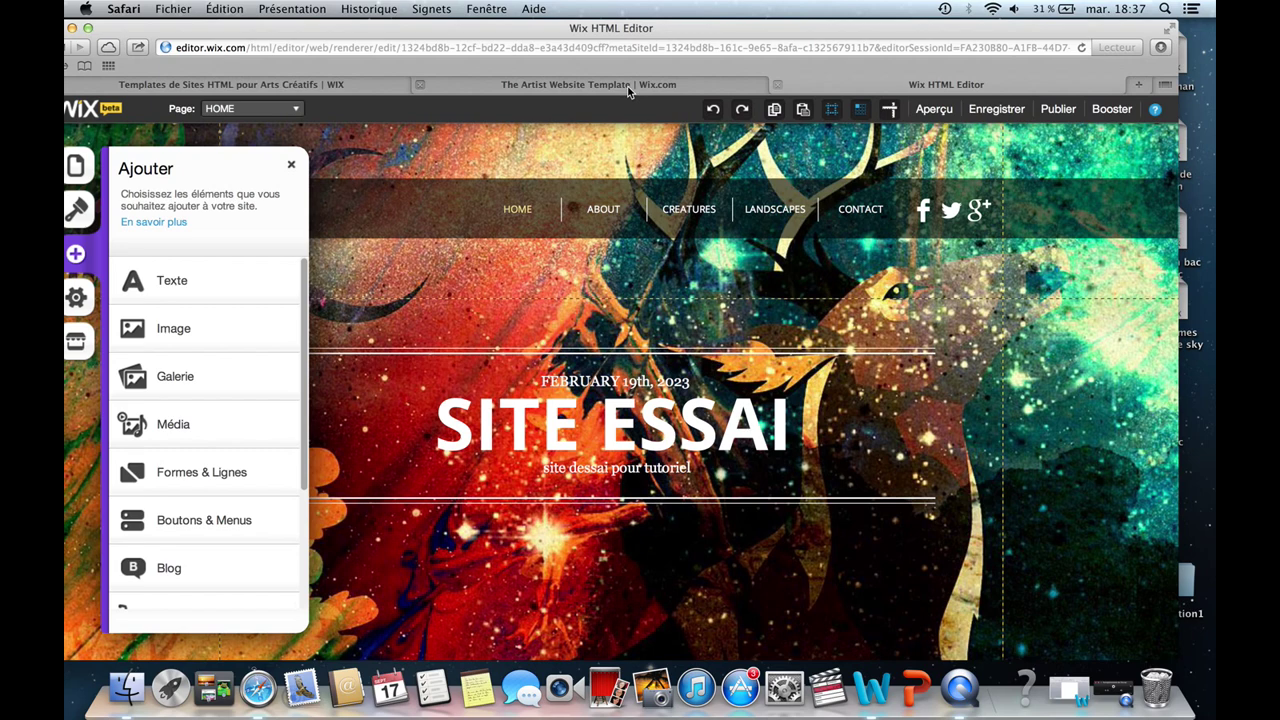
left_click(629, 88)
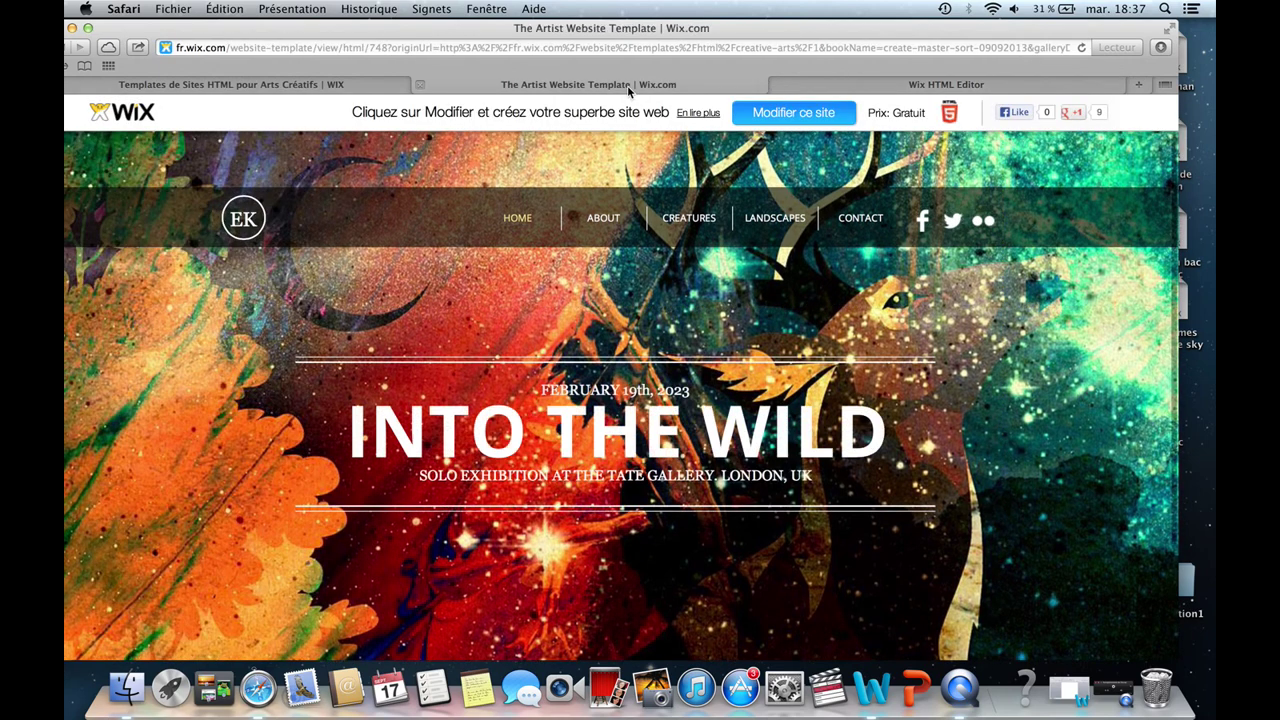
left_click(1113, 688)
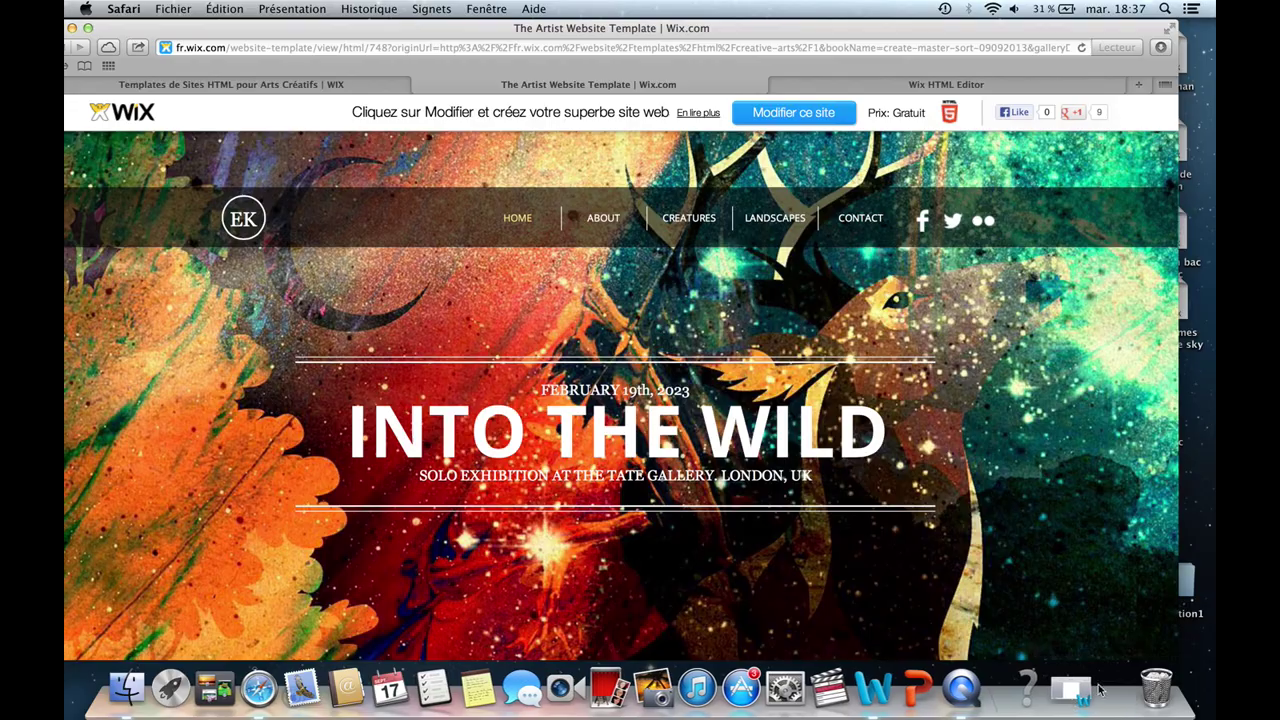